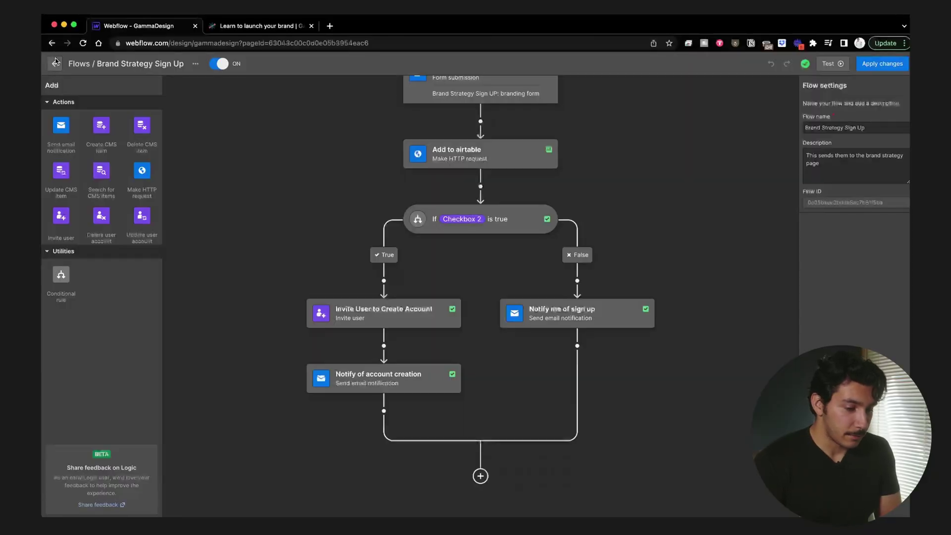
Step: Scroll up and down the Brand Strategy Sign Up flow canvas to review its steps
scroll(291, 193, "up", 2)
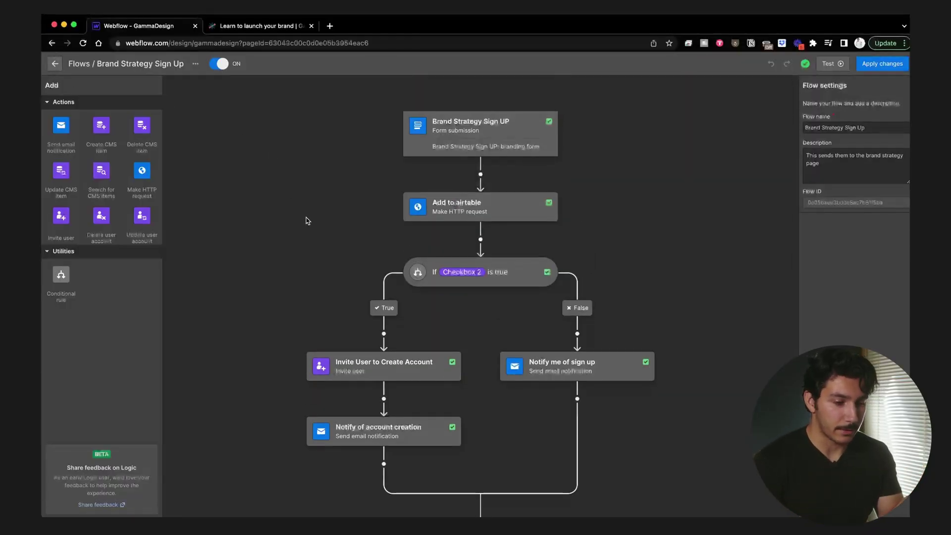
scroll(308, 221, "down", 2)
scroll(307, 221, "up", 2)
scroll(307, 220, "down", 2)
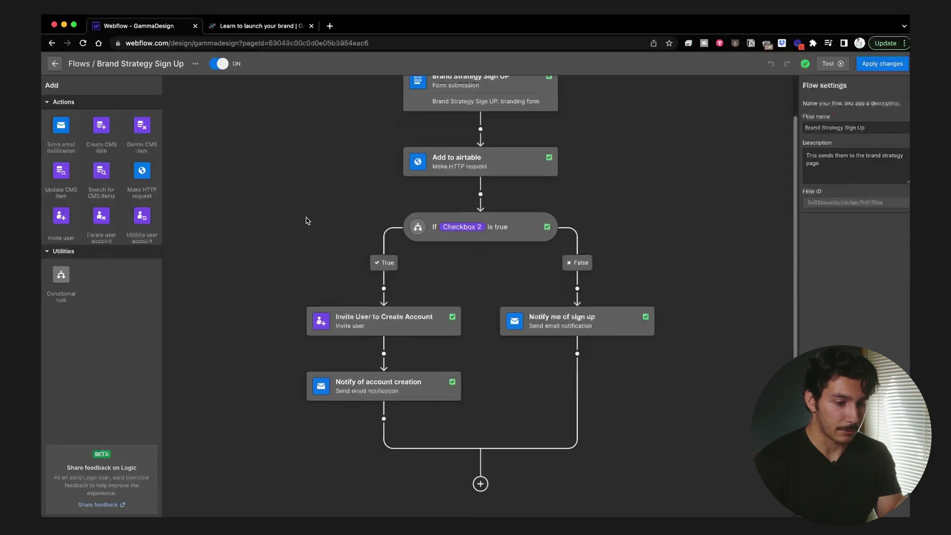
scroll(307, 221, "up", 2)
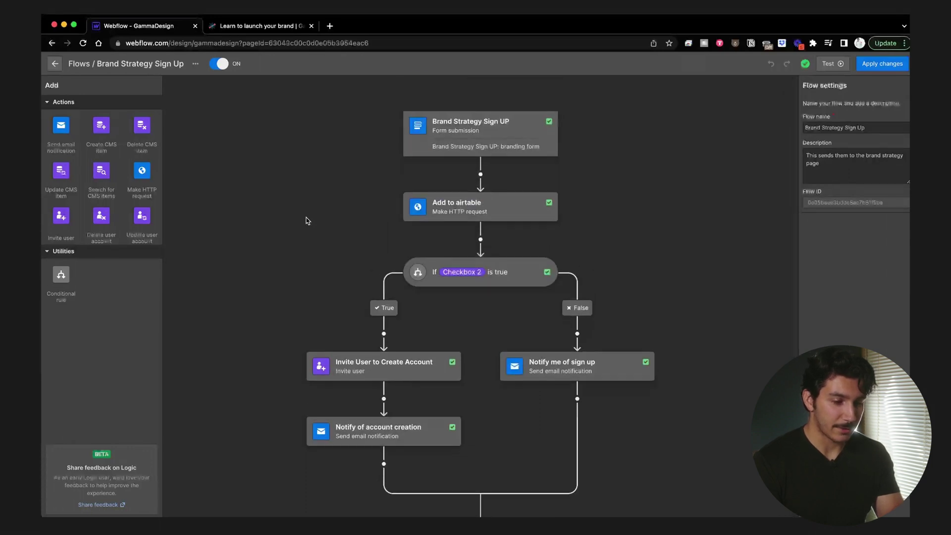
scroll(307, 221, "down", 2)
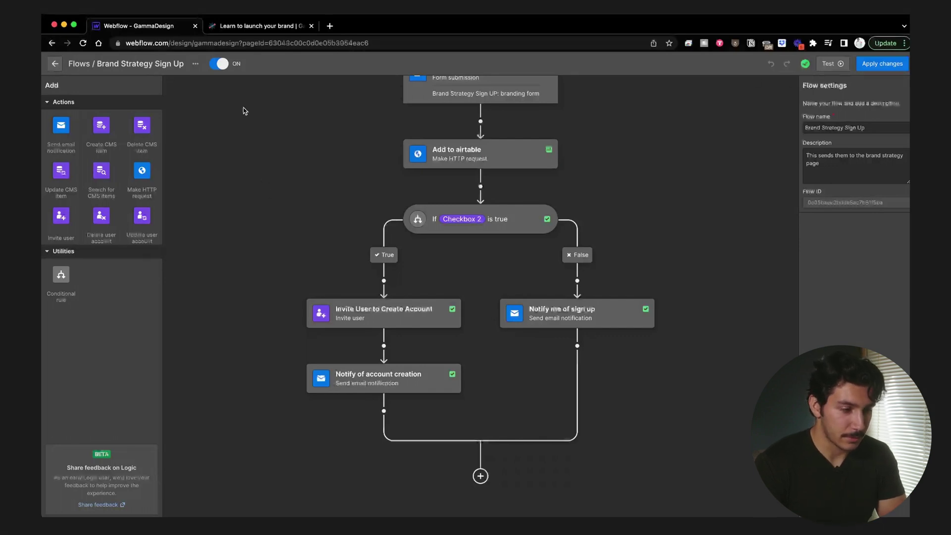
Step: Duplicate the Brand Strategy Sign Up flow, creating Brand Strategy Sign Up YT
left_click(55, 64)
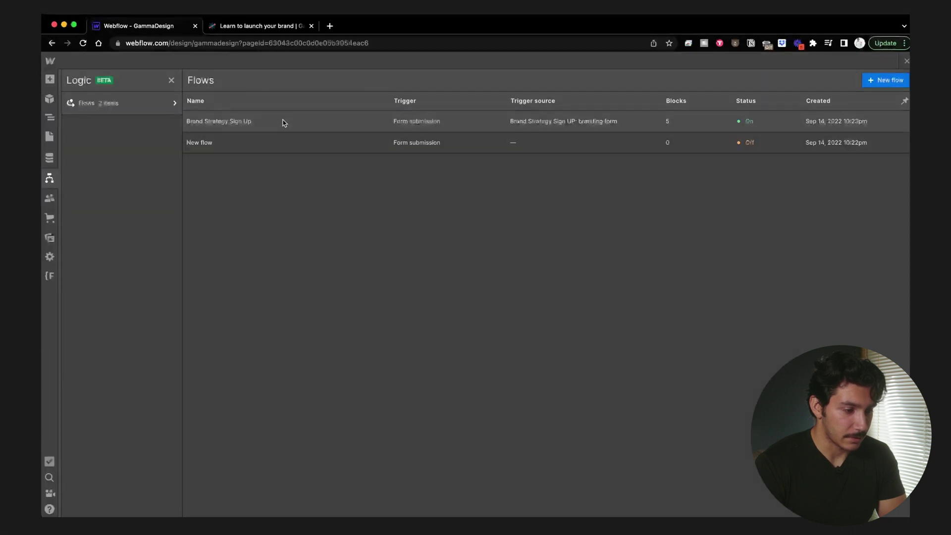
left_click(788, 127)
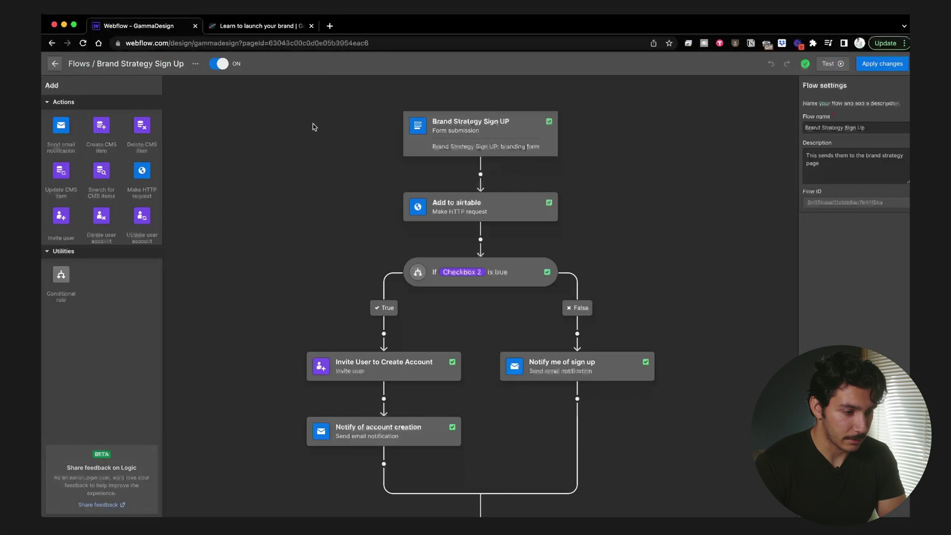
left_click(195, 65)
left_click(177, 97)
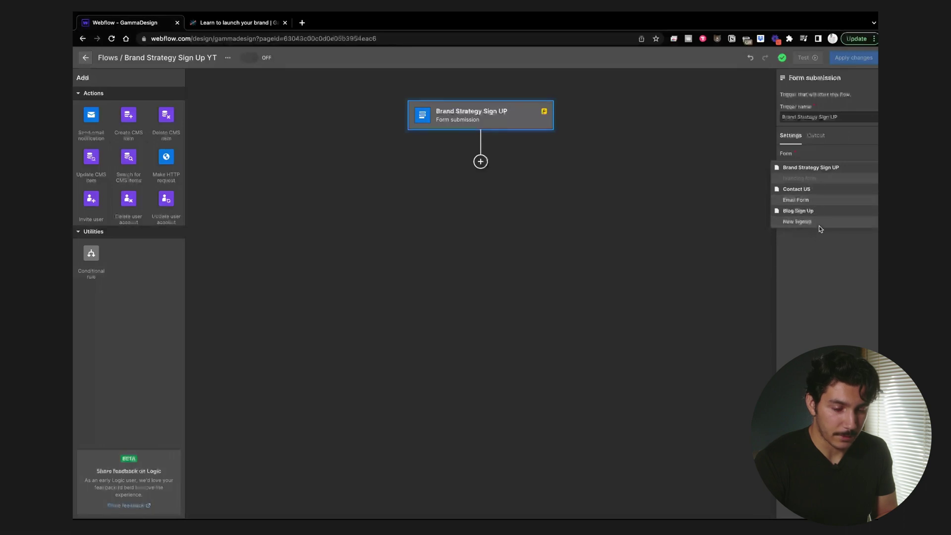
Step: Return to the Flows list and reopen the original Brand Strategy Sign Up flow
left_click(823, 242)
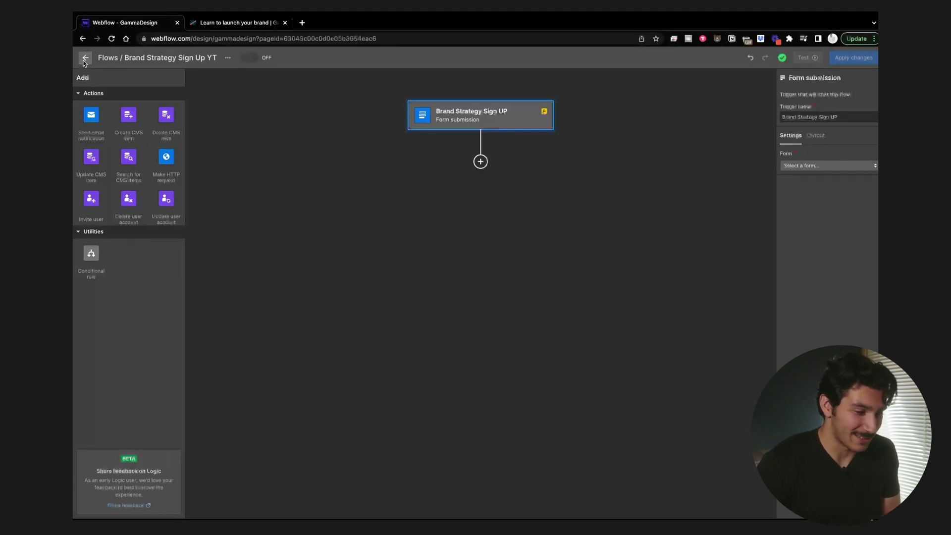
left_click(85, 58)
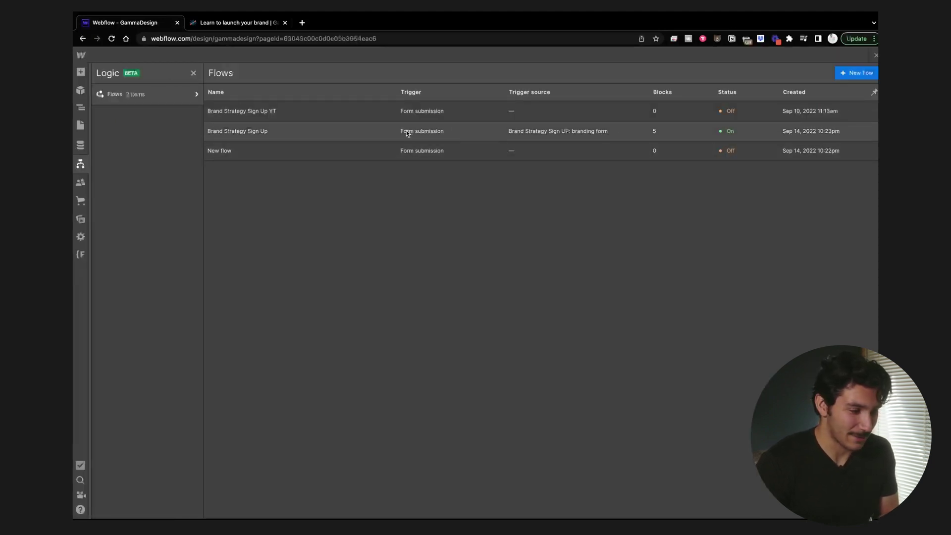
left_click(364, 130)
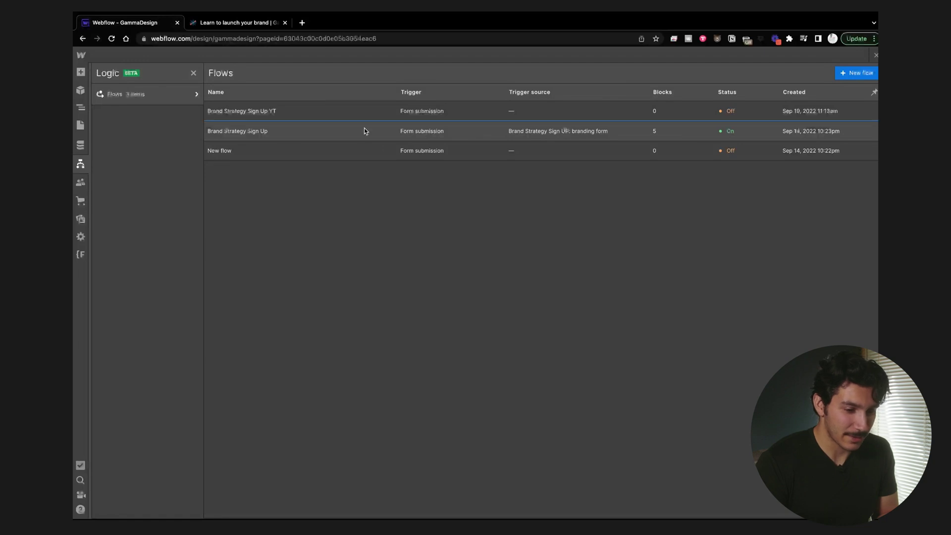
Step: Delete the Checkbox 2 rule and its branches and clear the Add to airtable block, then exit to Flows
left_click(517, 256)
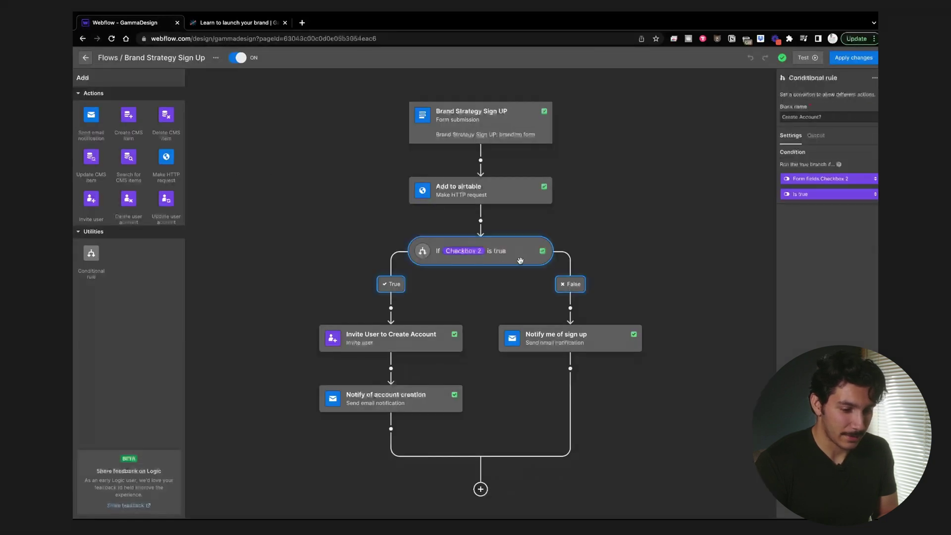
key("Delete")
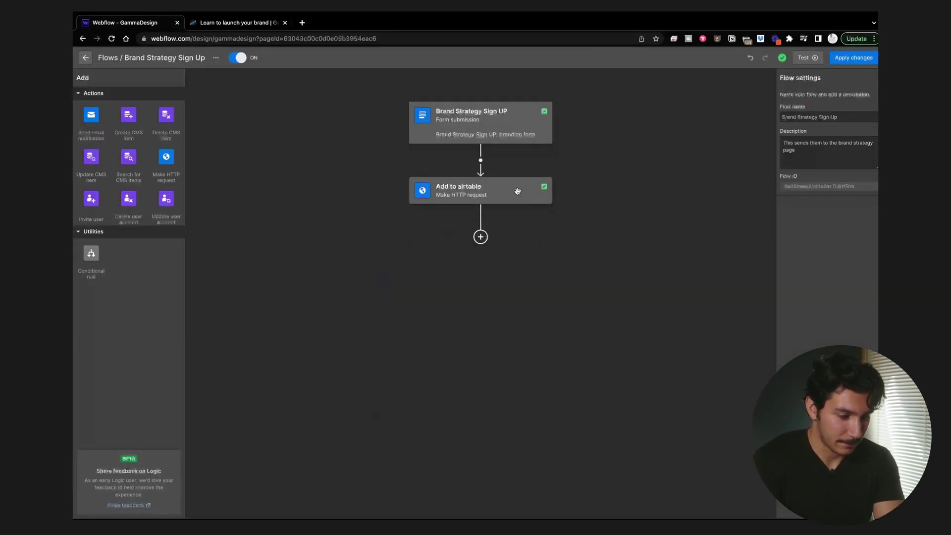
left_click(518, 192)
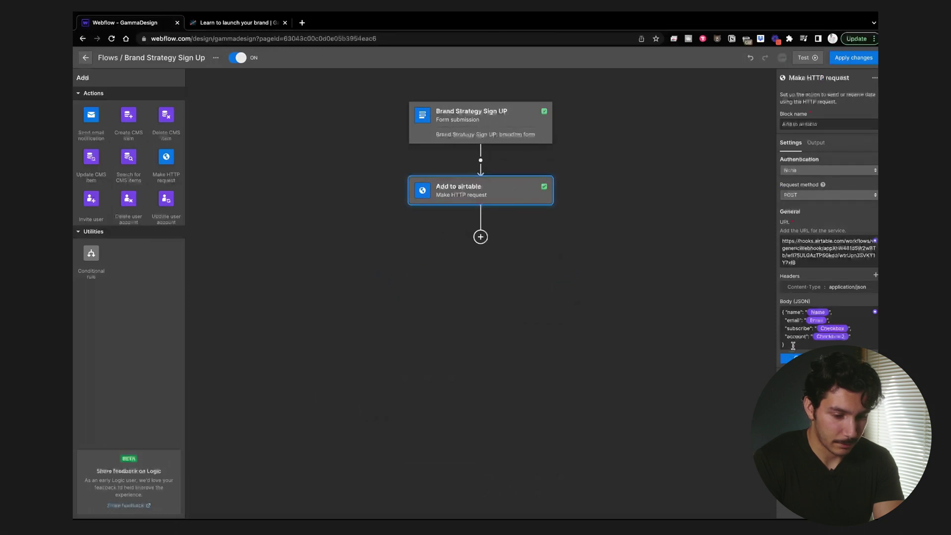
left_click_drag(793, 345, 776, 302)
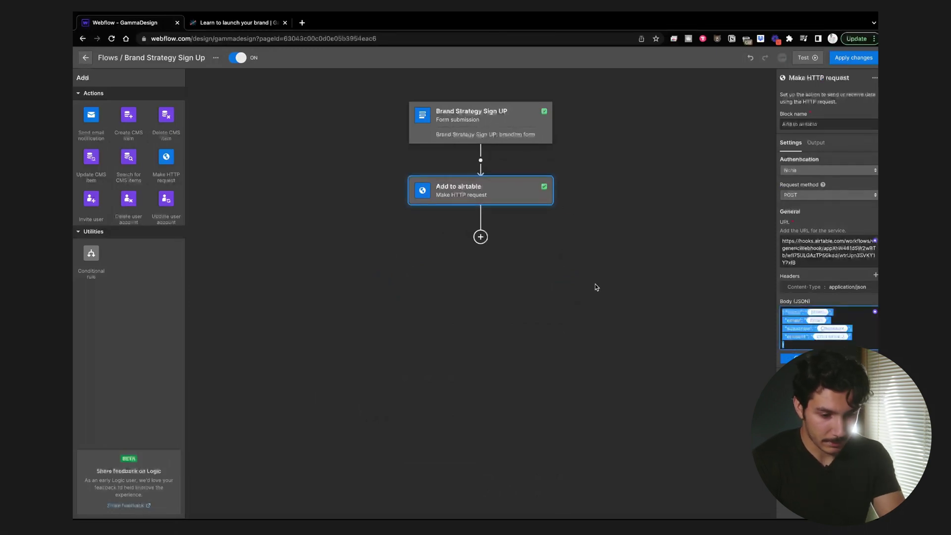
left_click(805, 266)
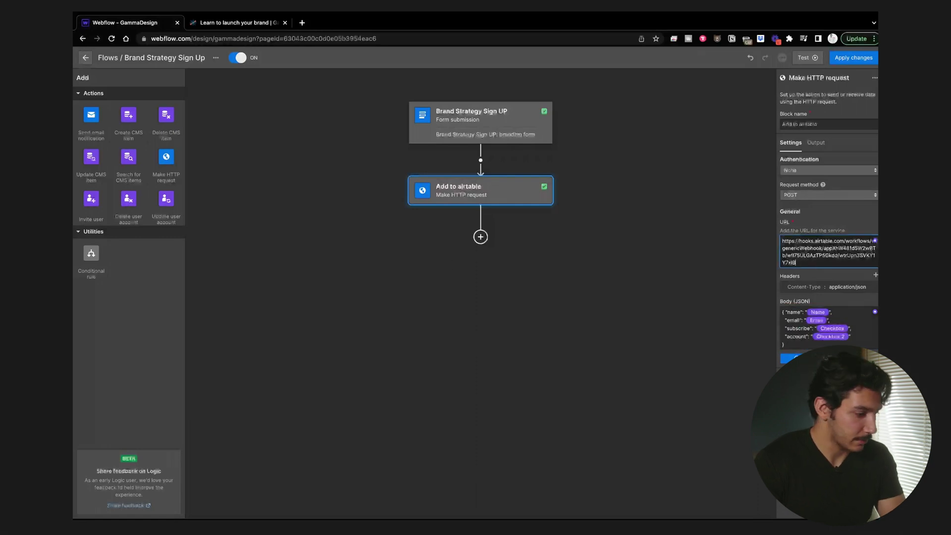
left_click(86, 58)
left_click(124, 99)
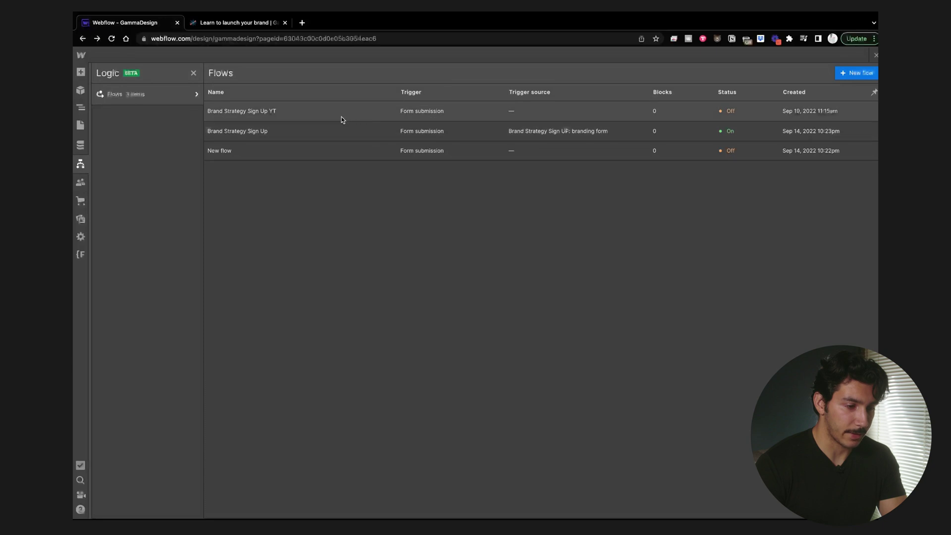
Step: Reopen the Brand Strategy Sign Up flow and select its erroring Form submission trigger
left_click(337, 132)
left_click(515, 113)
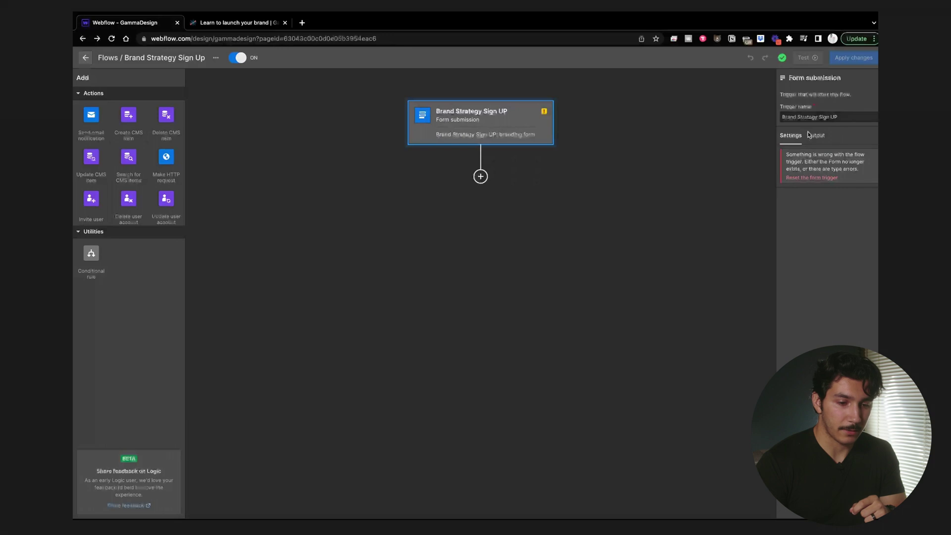
Step: Reset the form trigger and connect it to the Brand Strategy Sign UP Email Form
left_click(573, 166)
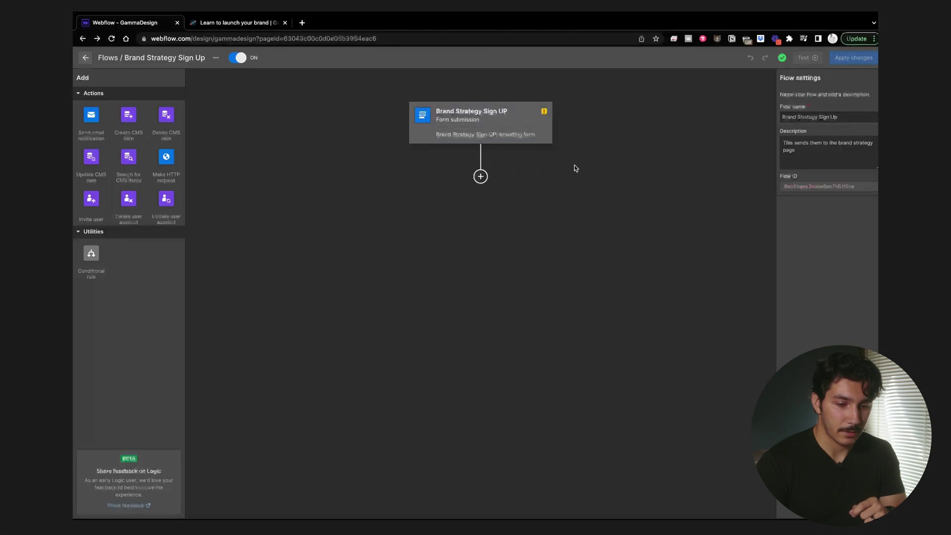
left_click(547, 124)
left_click(821, 178)
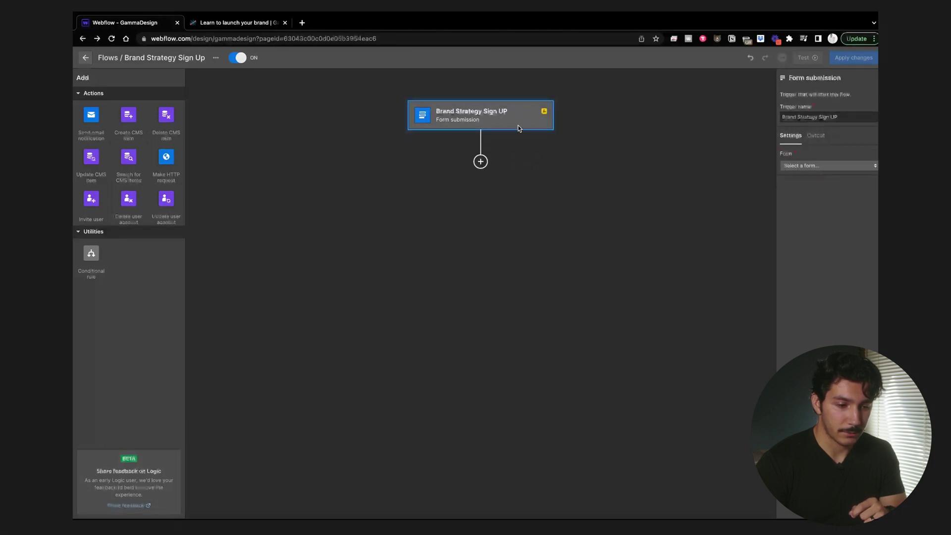
left_click(822, 166)
left_click(819, 182)
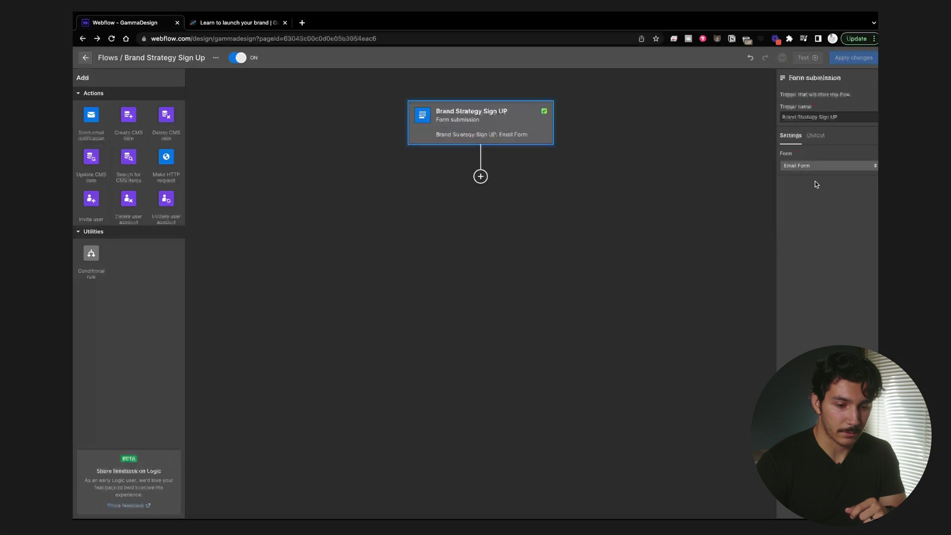
left_click(814, 167)
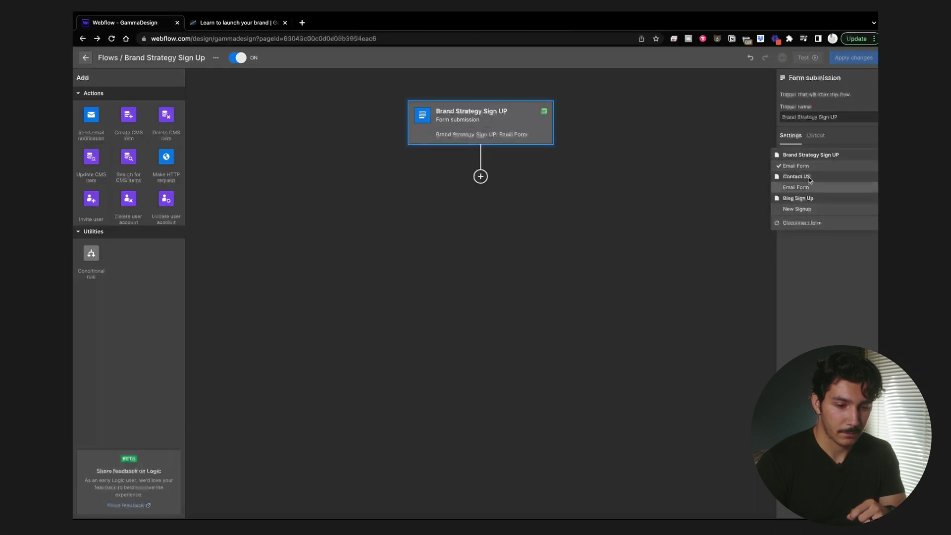
left_click(823, 244)
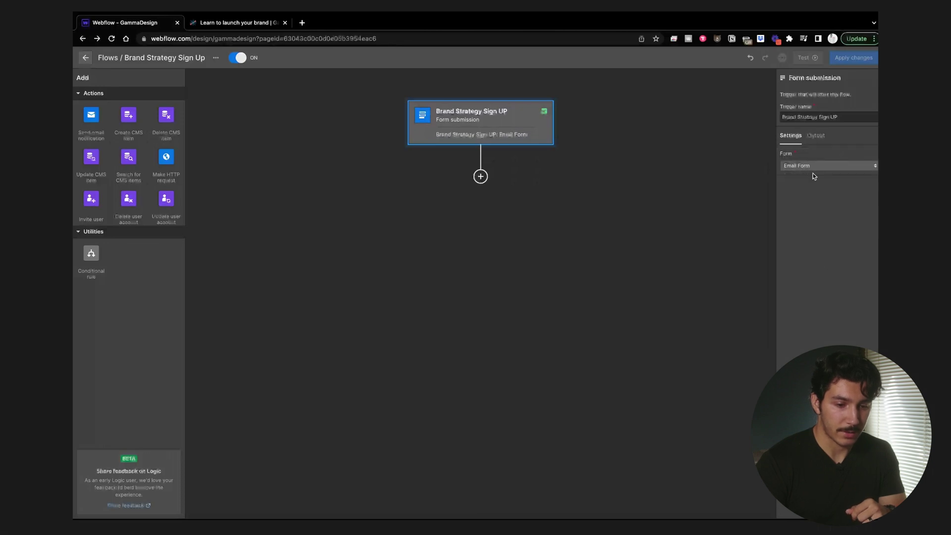
Step: Keep Email Form selected and drop a Make HTTP request step below the trigger
left_click(814, 166)
left_click(814, 166)
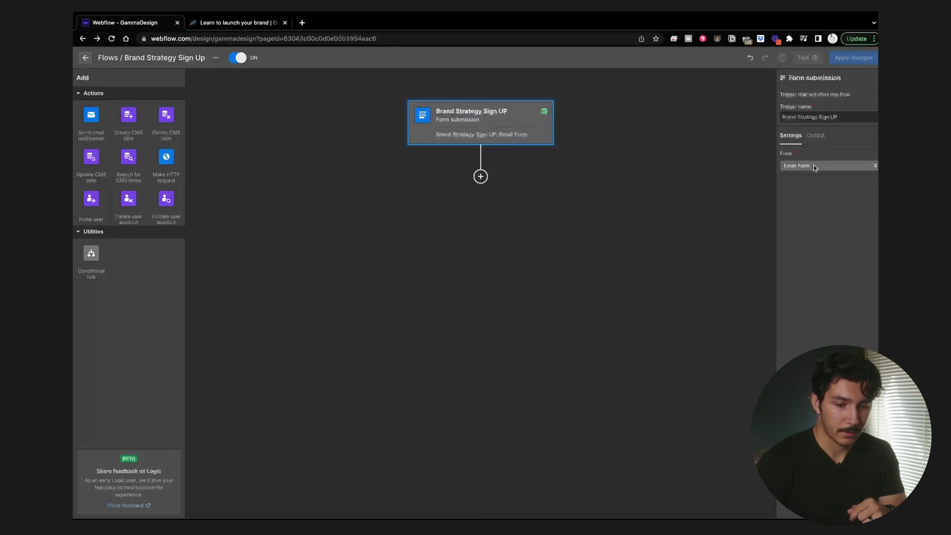
left_click(491, 179)
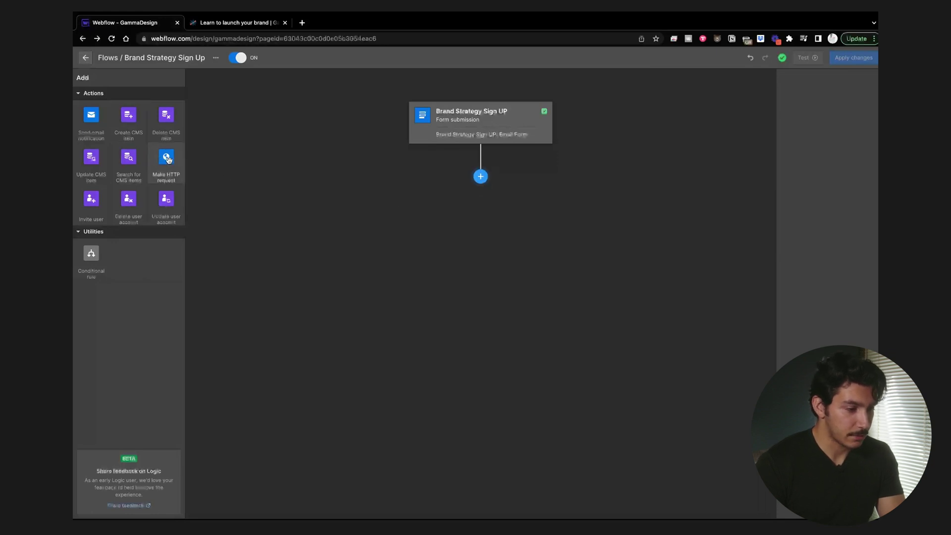
left_click_drag(168, 159, 476, 188)
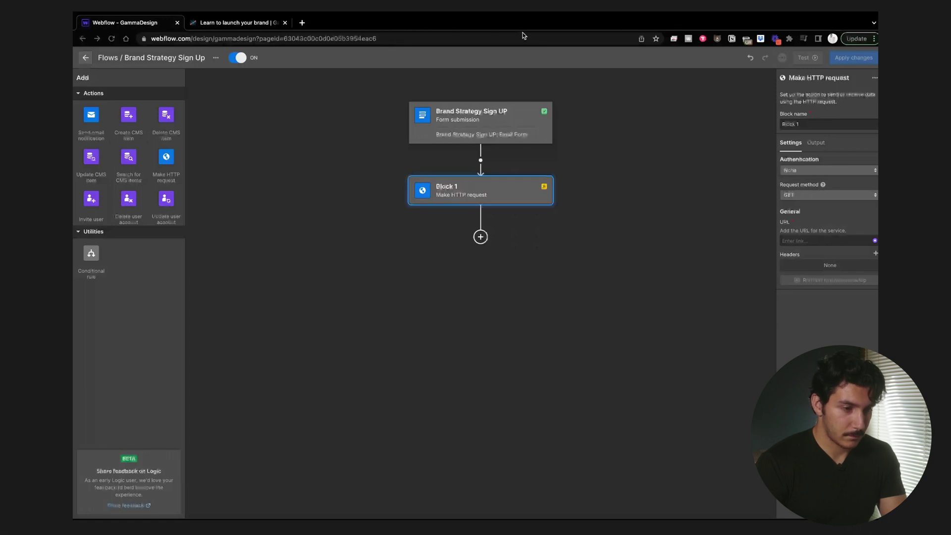
Step: Paste the Airtable webhook URL into Block 1's URL field and delete the stray Webhook label
left_click(839, 238)
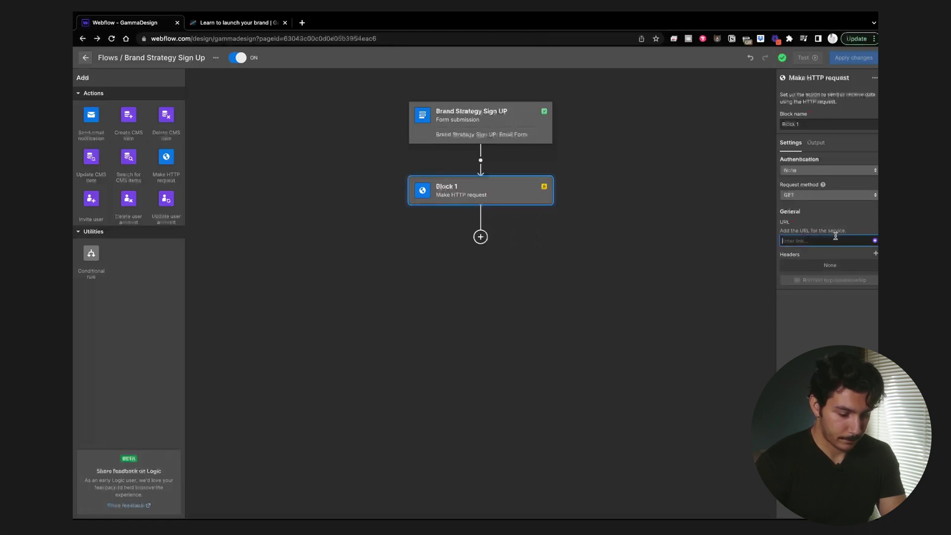
left_click(820, 241)
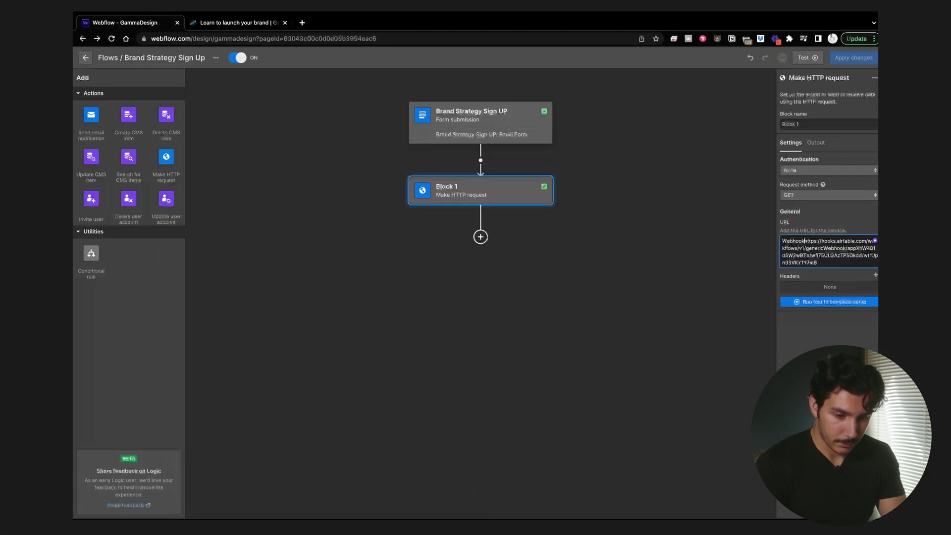
key("BackSpace")
key("BackSpace")
key("BackSpace")
key("BackSpace")
key("BackSpace")
key("BackSpace")
key("BackSpace")
key("BackSpace")
key("Delete")
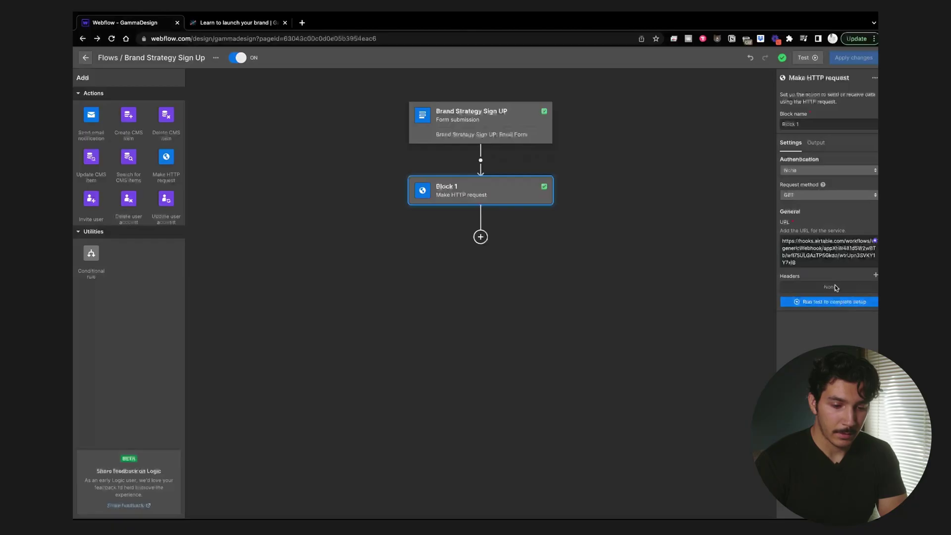
Step: Switch Block 1's request method from GET to POST
left_click(841, 192)
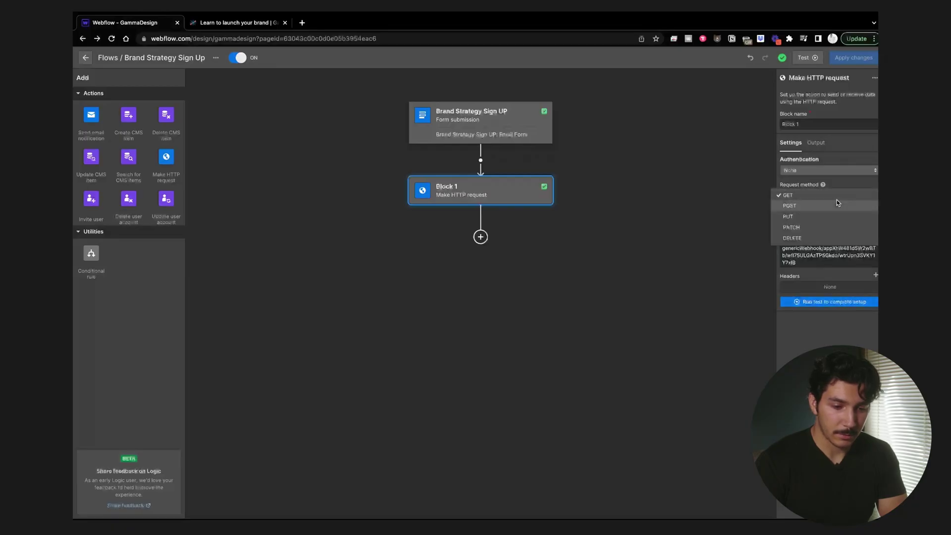
left_click(837, 200)
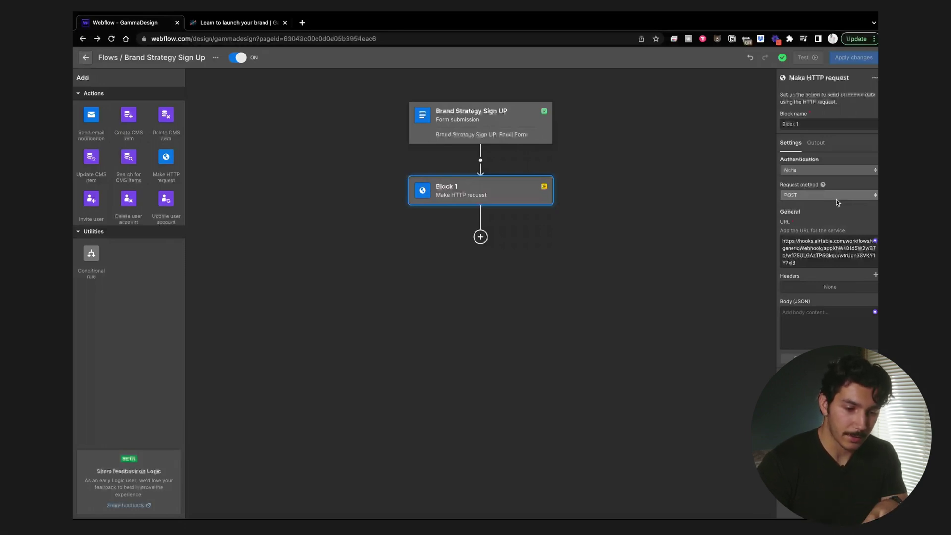
left_click(819, 319)
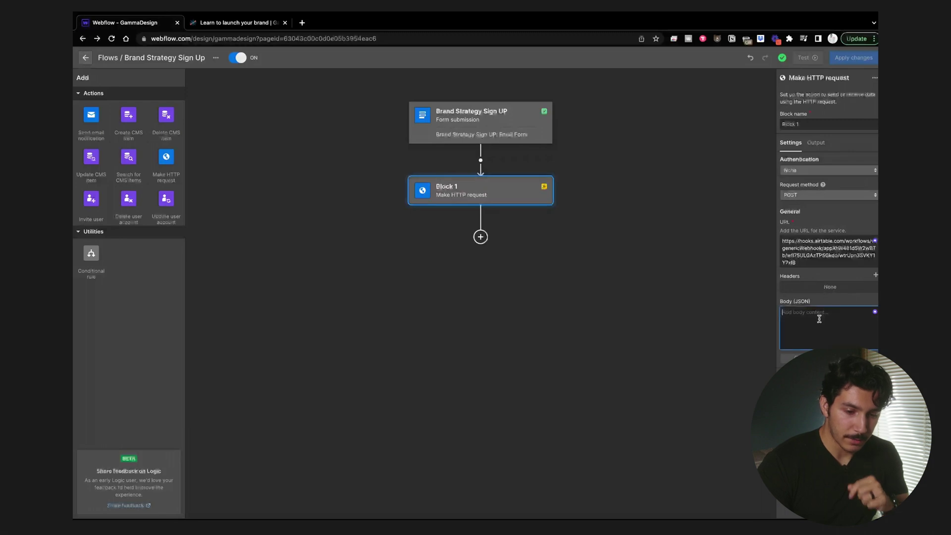
Step: Add a request header named Content-Type with value application/json
left_click(875, 275)
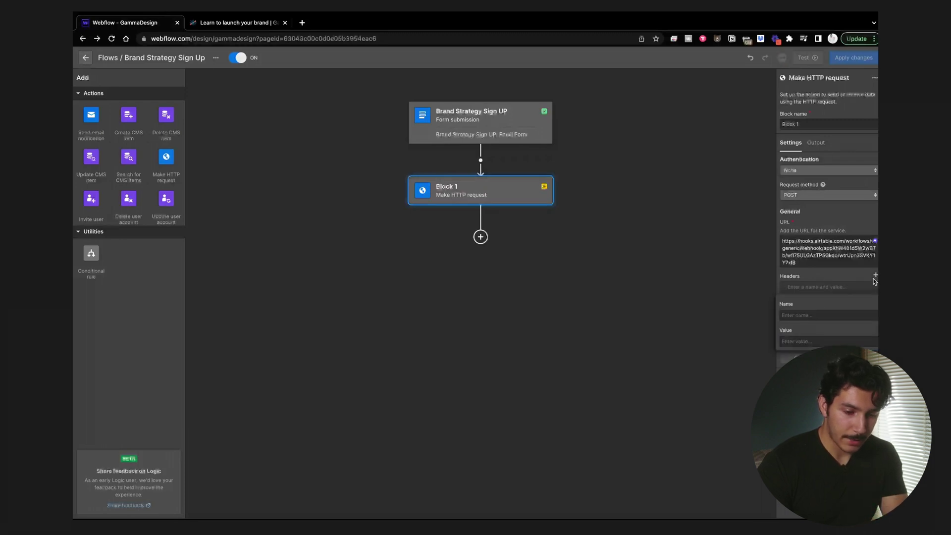
left_click(817, 315)
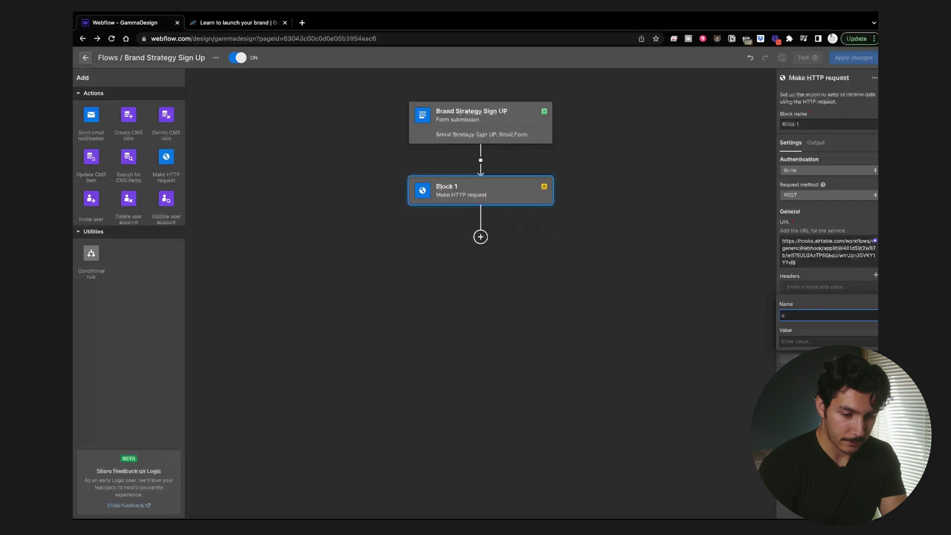
type("Cont")
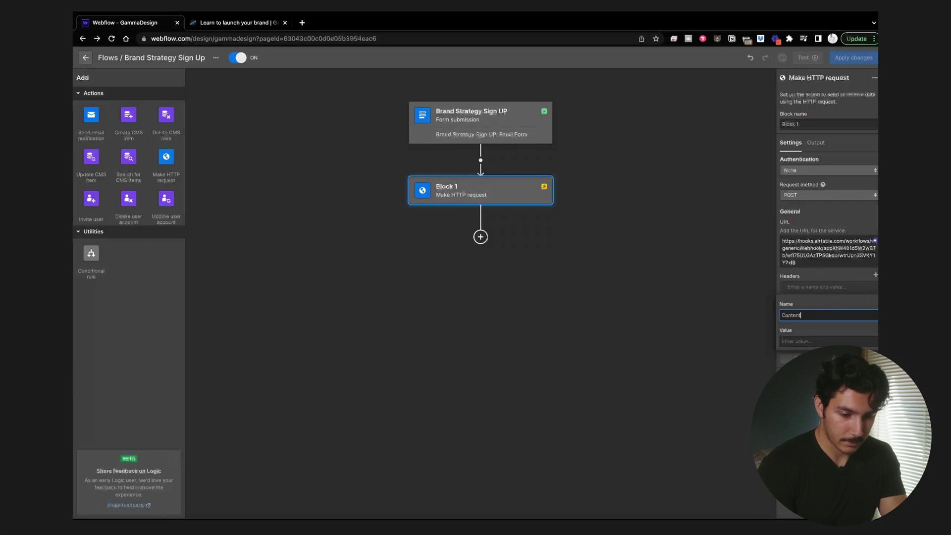
type("ent-Type")
key("Tab")
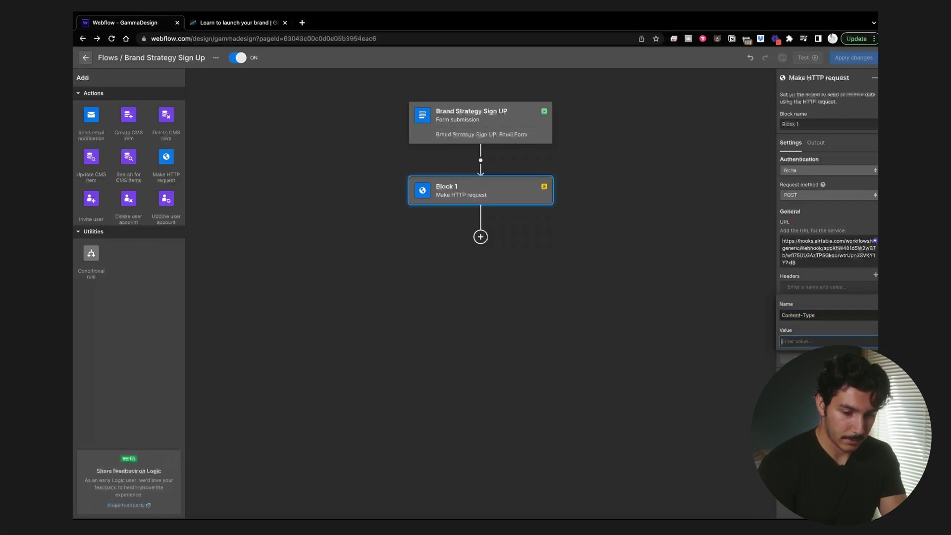
type("application")
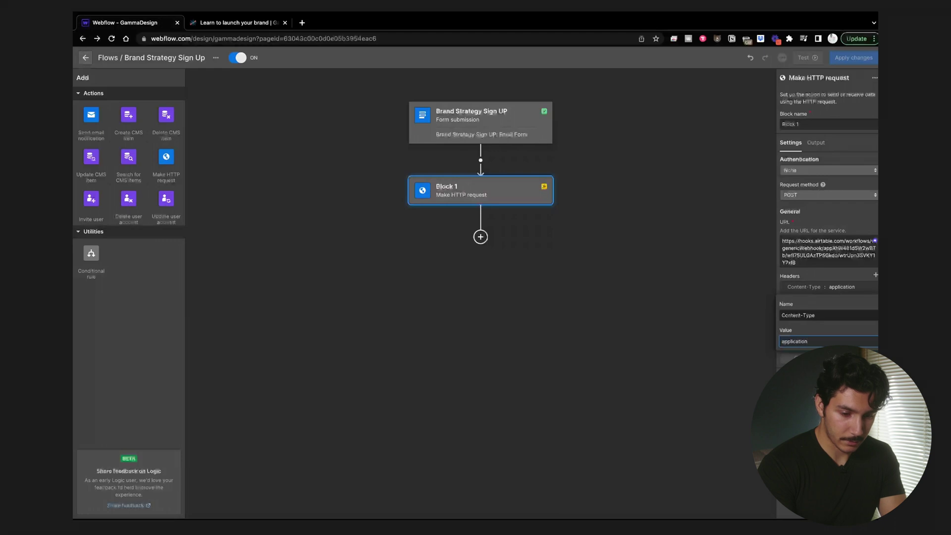
type("/json")
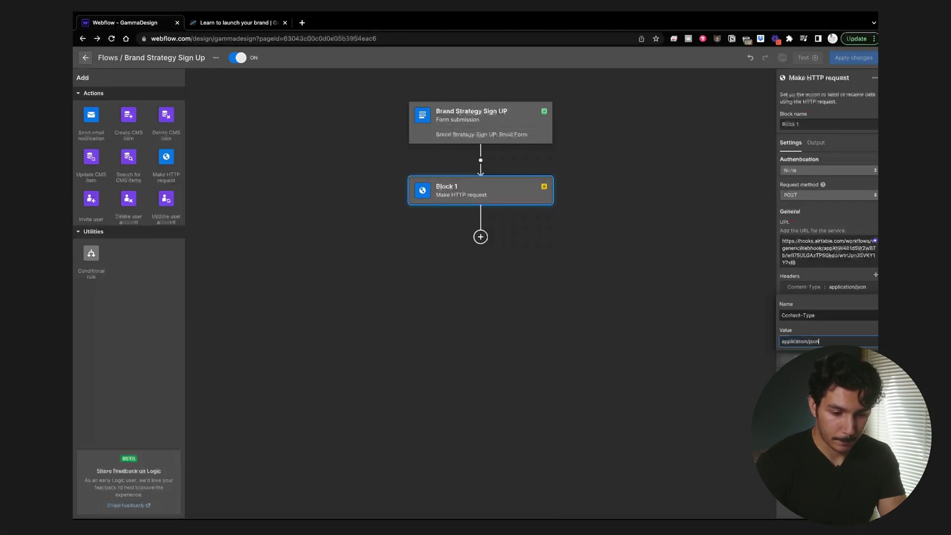
key("Return")
left_click(831, 333)
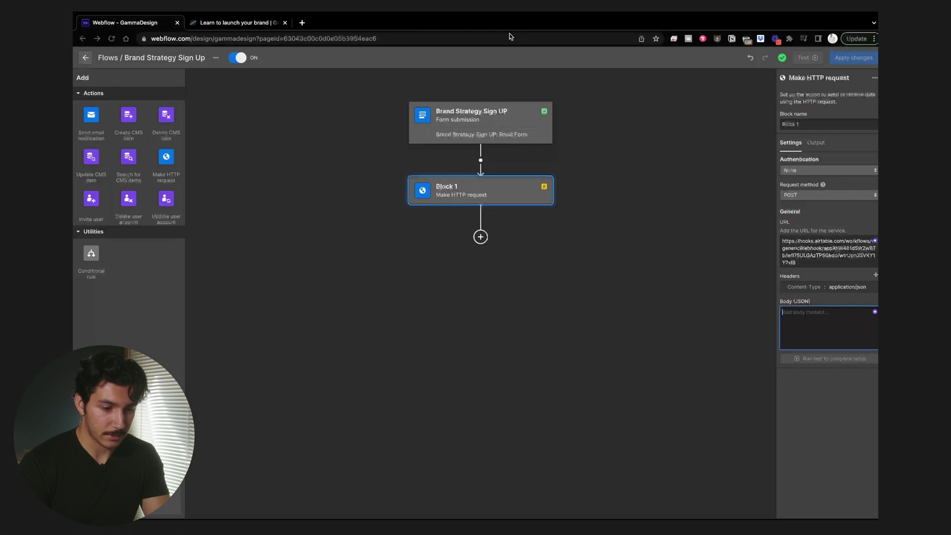
Step: Paste the prepared JSON body into Block 1 and clear the placeholder Name text
type("{ \"name\": \"Name  \",  \"email\": \"Email  \",  \"subscribe\": \"Checkbox  \",  \"account\": \"Checkbox 2  \" }")
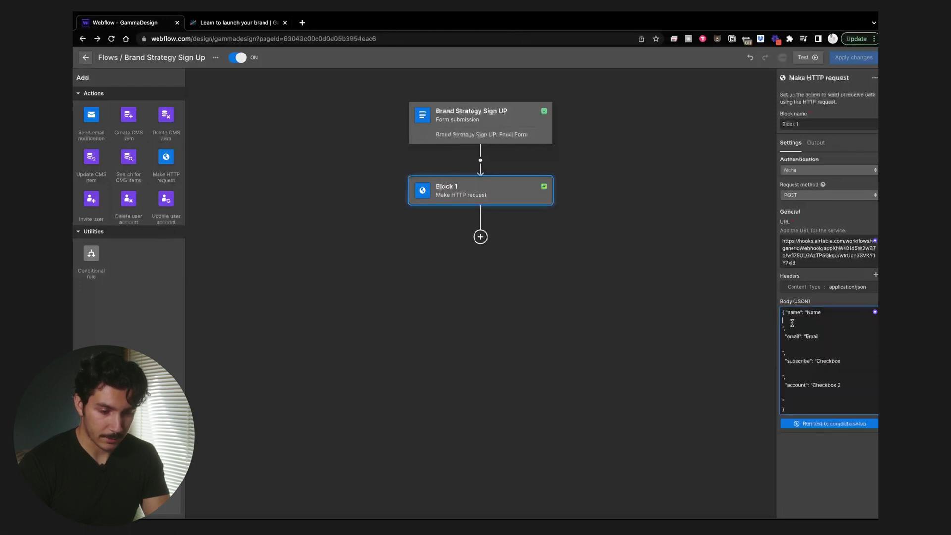
key("BackSpace")
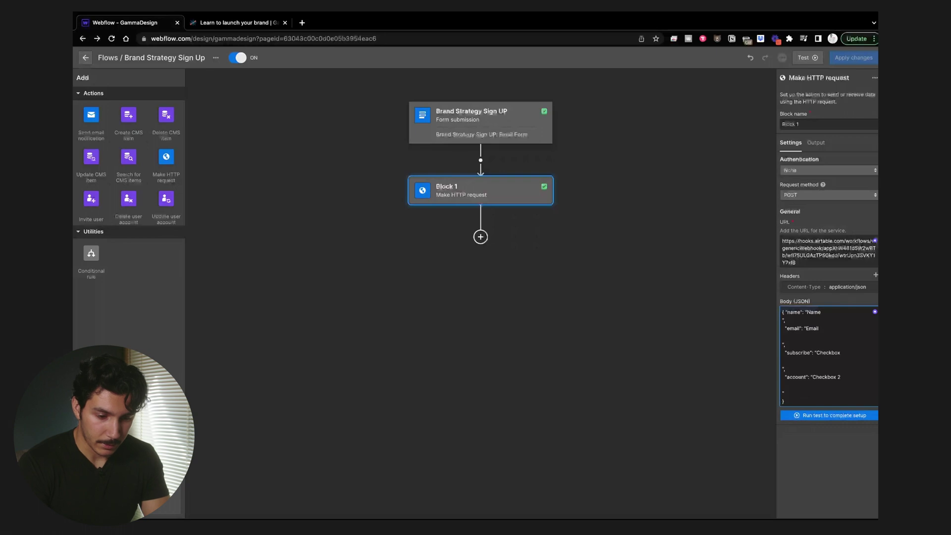
key("BackSpace")
key("BackSpace")
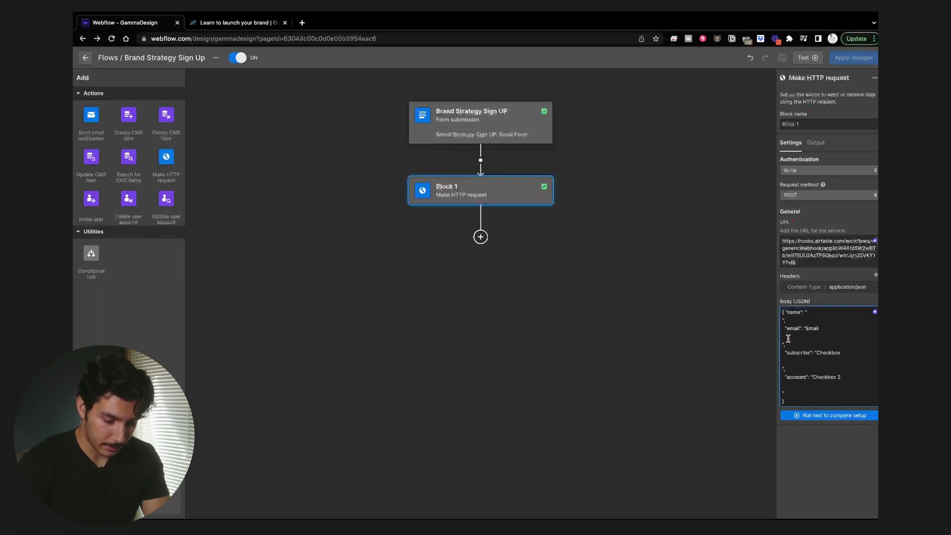
key("BackSpace")
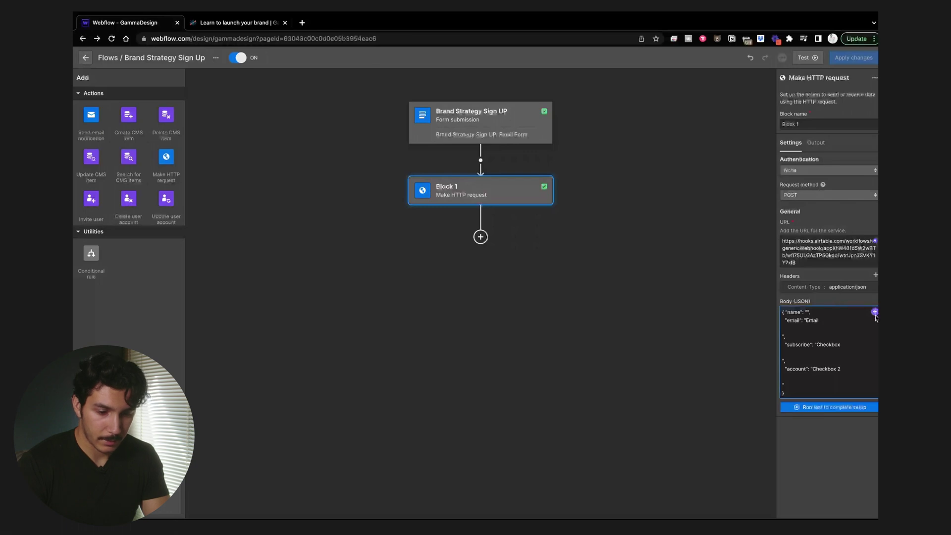
Step: Insert the form's Name field as the name value, with fallback 'no-name'
left_click(875, 311)
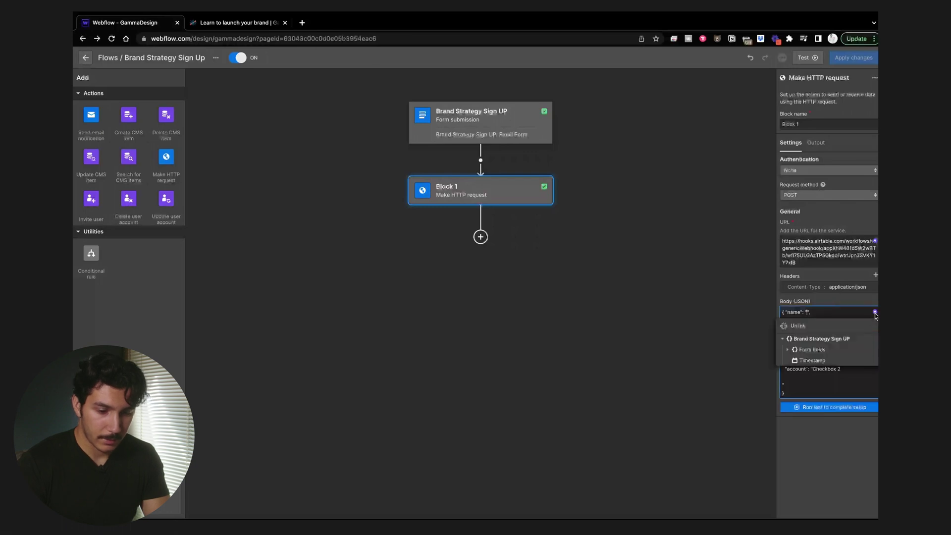
left_click(788, 351)
left_click(808, 361)
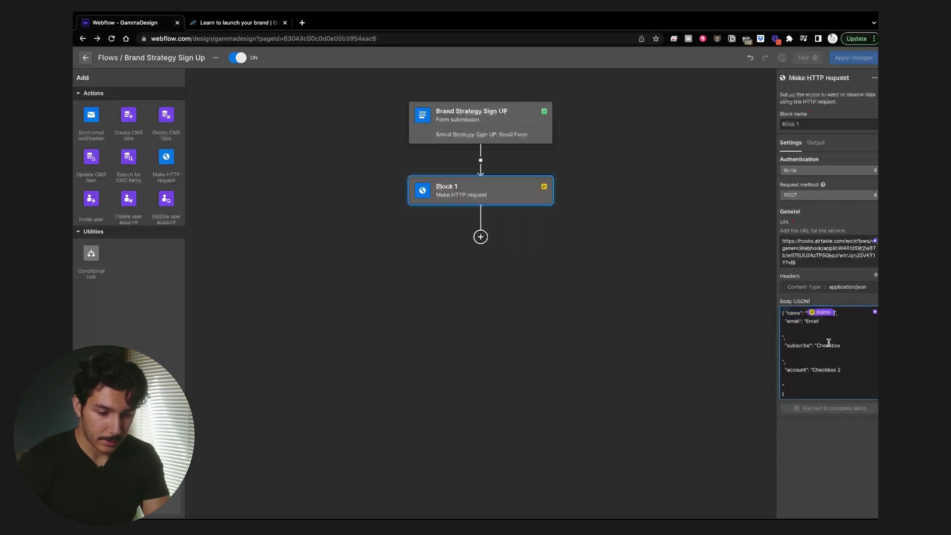
left_click(830, 314)
left_click(825, 352)
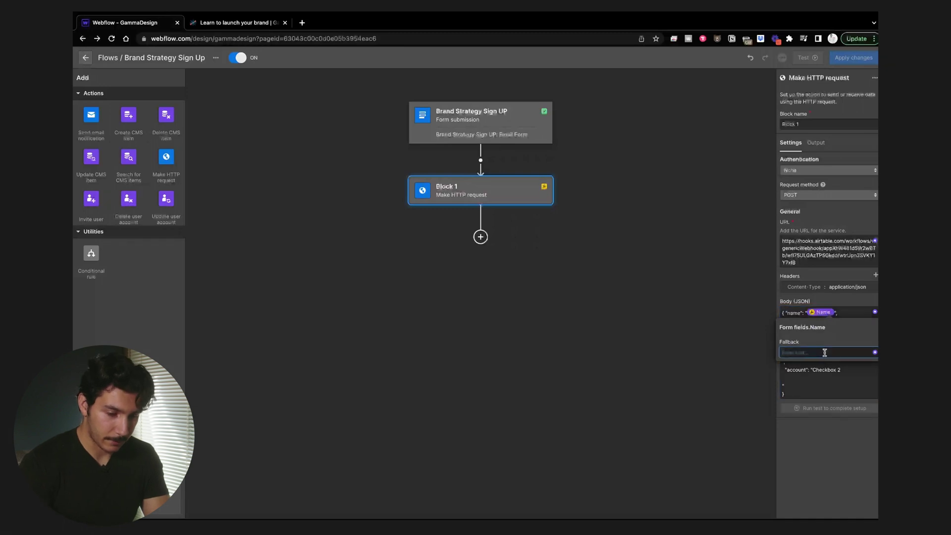
type("em")
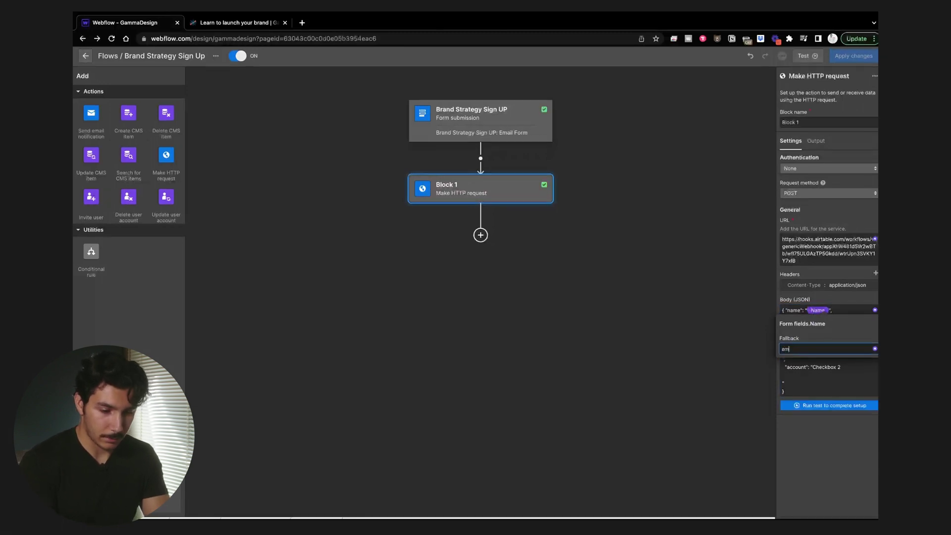
key("BackSpace")
key("BackSpace")
key("BackSpace")
key("BackSpace")
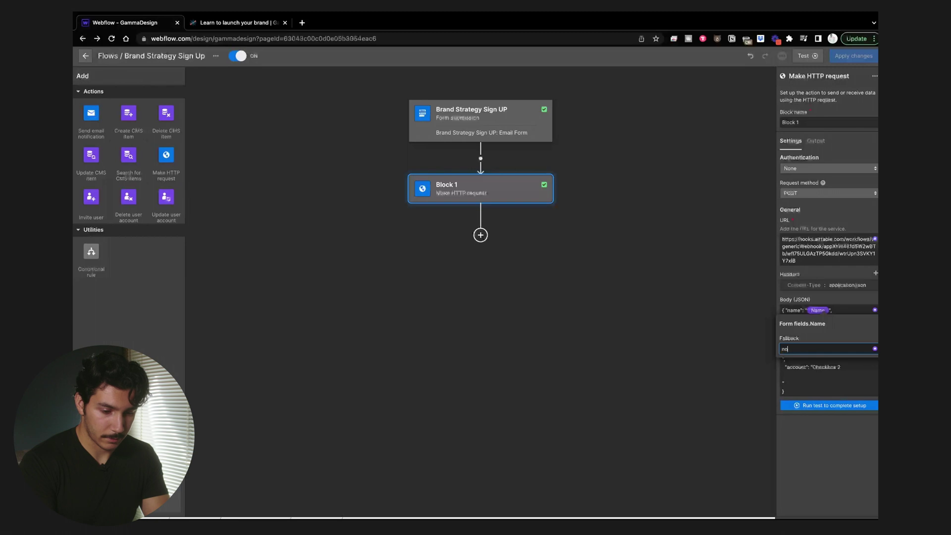
type("no-name")
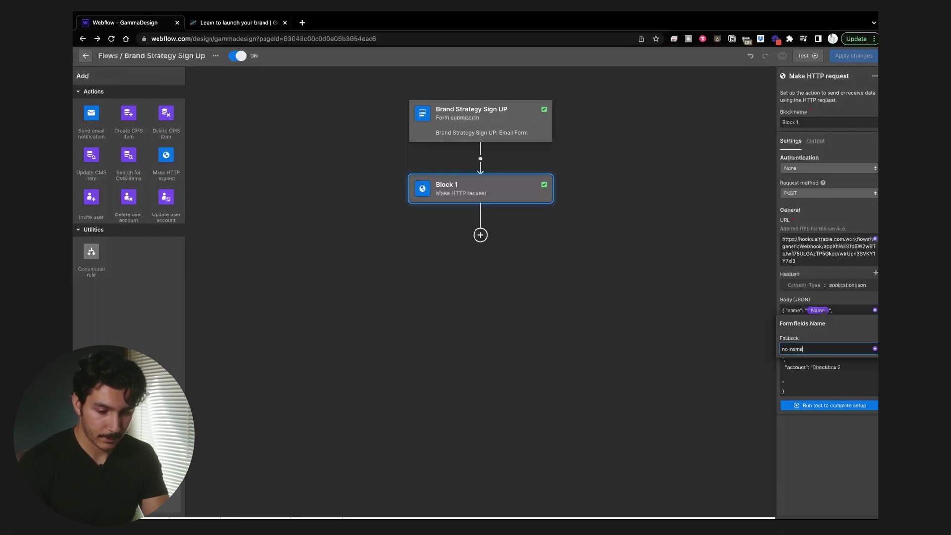
left_click(869, 327)
left_click(861, 389)
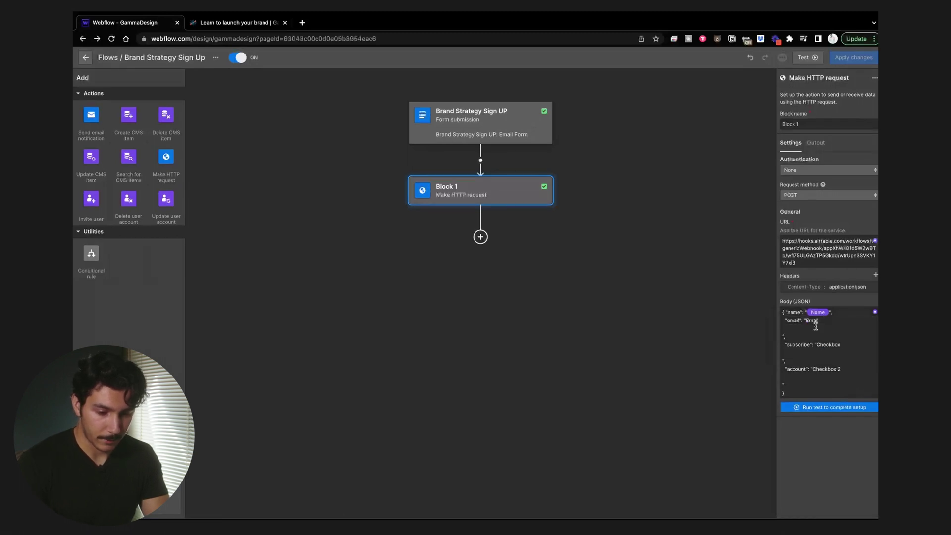
left_click(790, 360)
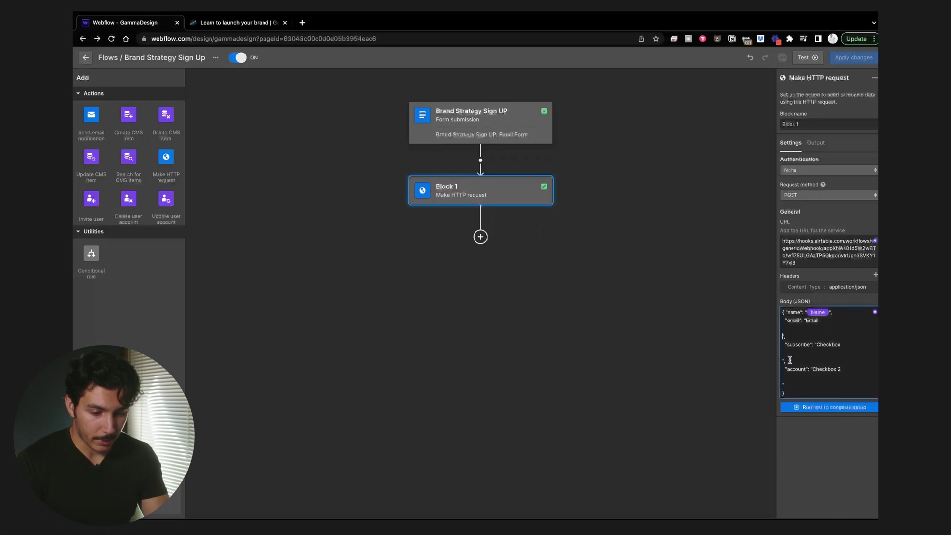
Step: Replace the placeholder Email text with the form's Email field
left_click(818, 320)
key("Delete")
key("Delete")
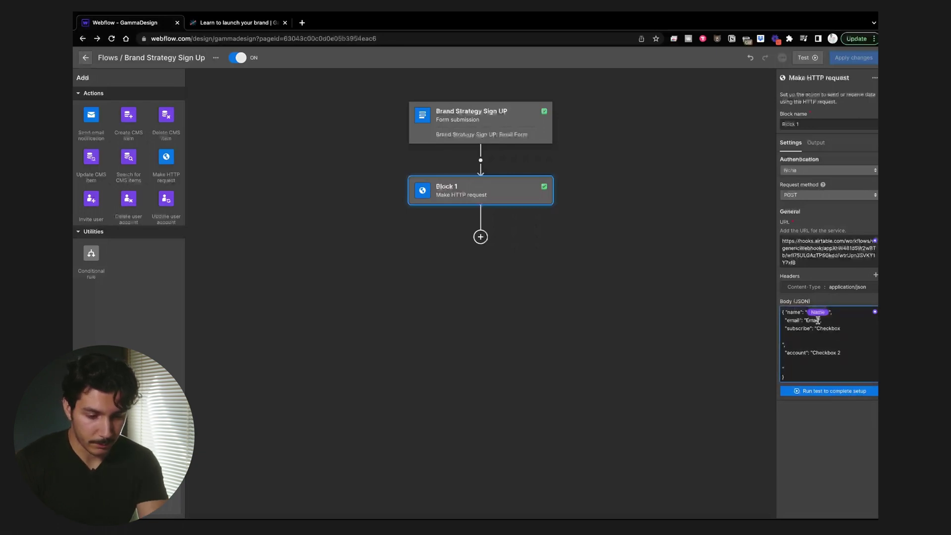
left_click_drag(819, 320, 808, 321)
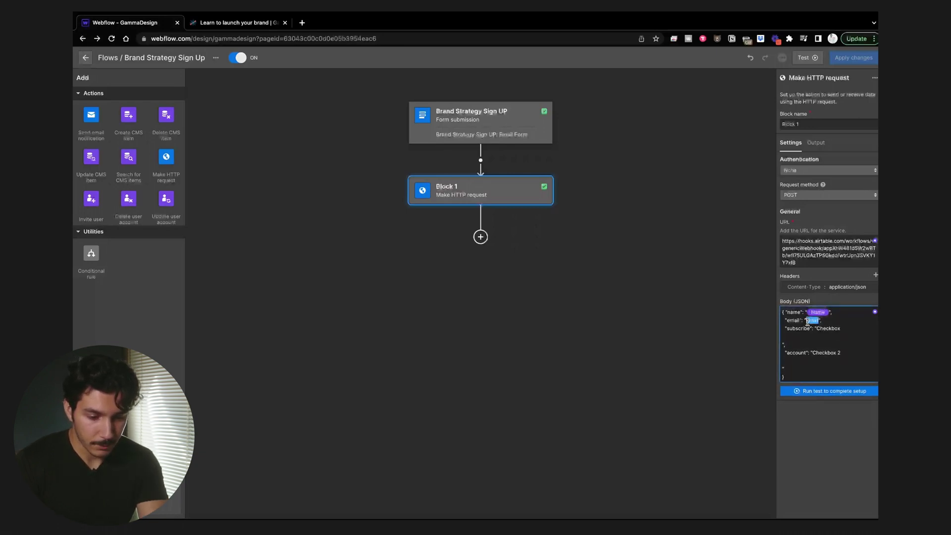
left_click(875, 311)
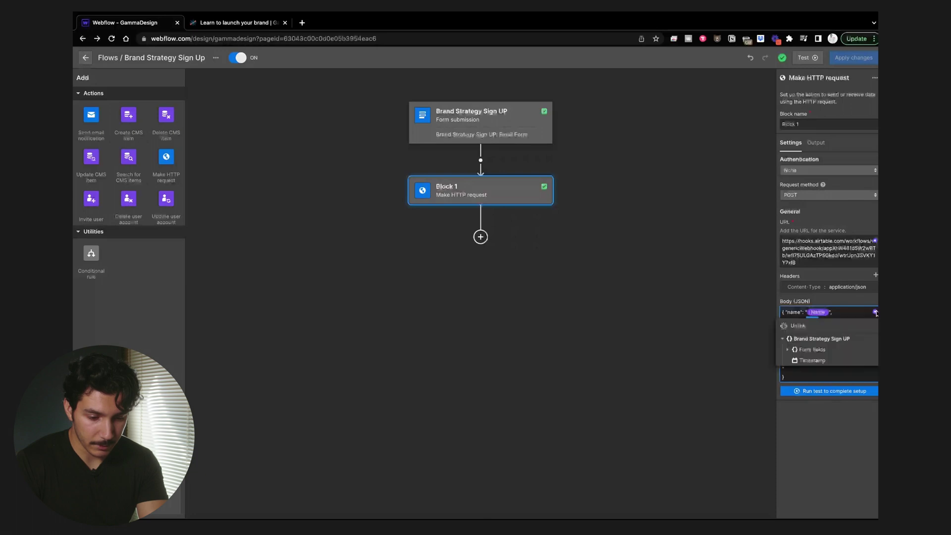
left_click(788, 350)
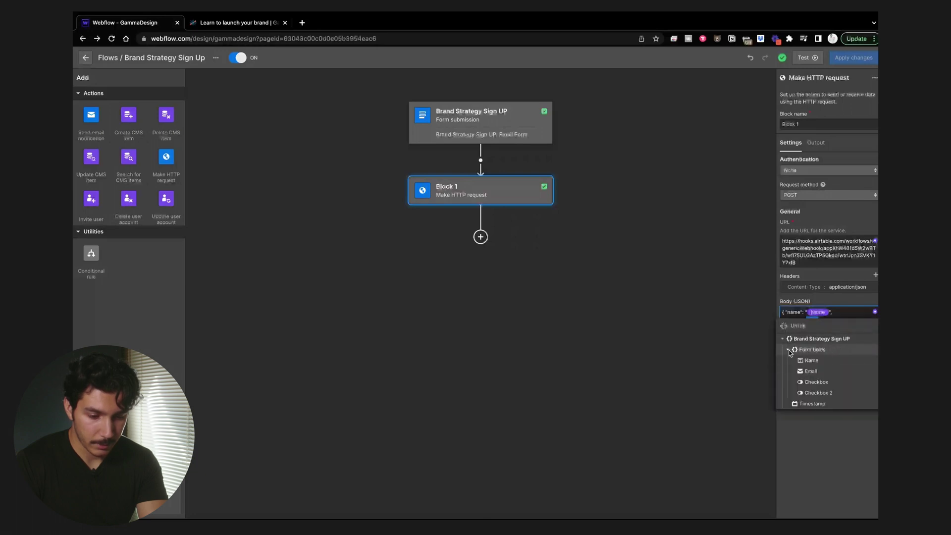
left_click(811, 372)
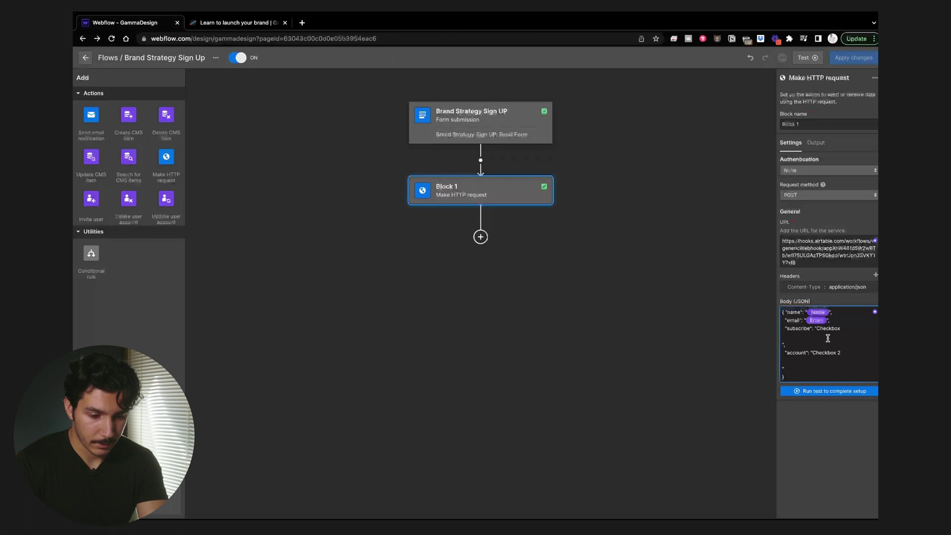
Step: Set the subscribe value to the form's Checkbox field, removing the placeholder
left_click(838, 327)
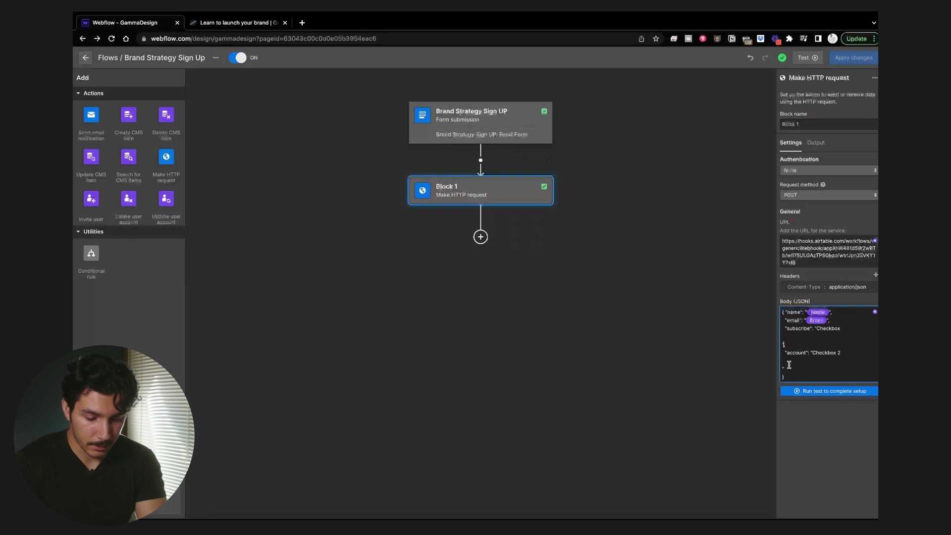
key("BackSpace")
key("BackSpace")
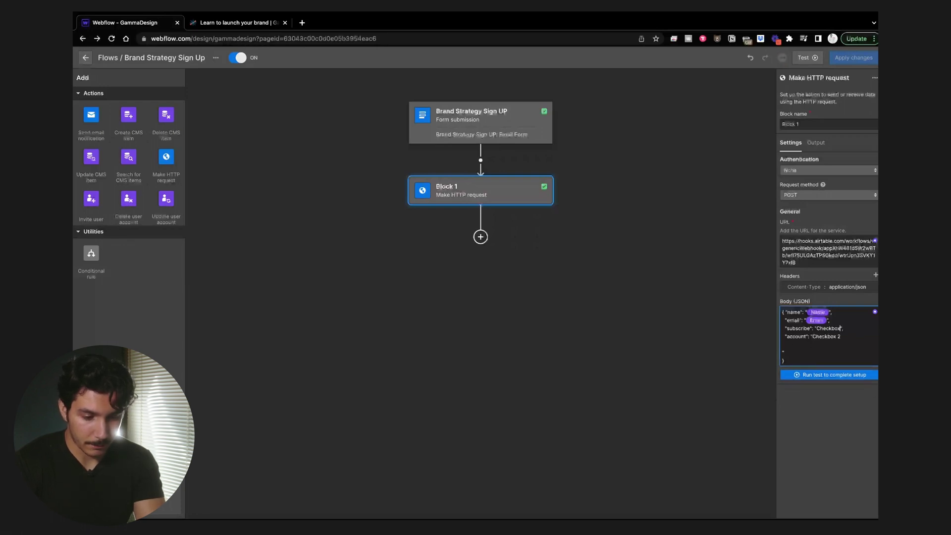
key("BackSpace")
key("BackSpace")
key("BackSpace")
key("BackSpace")
key("BackSpace")
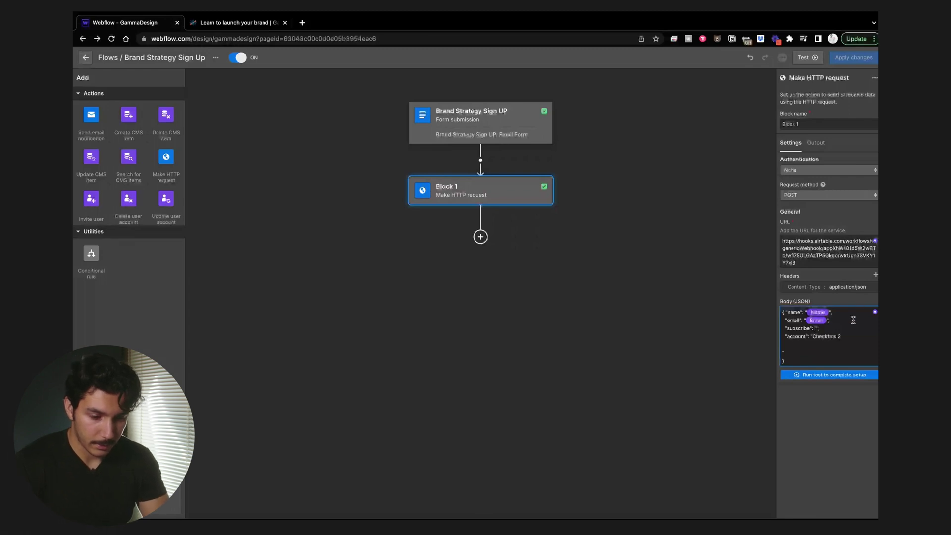
left_click(876, 312)
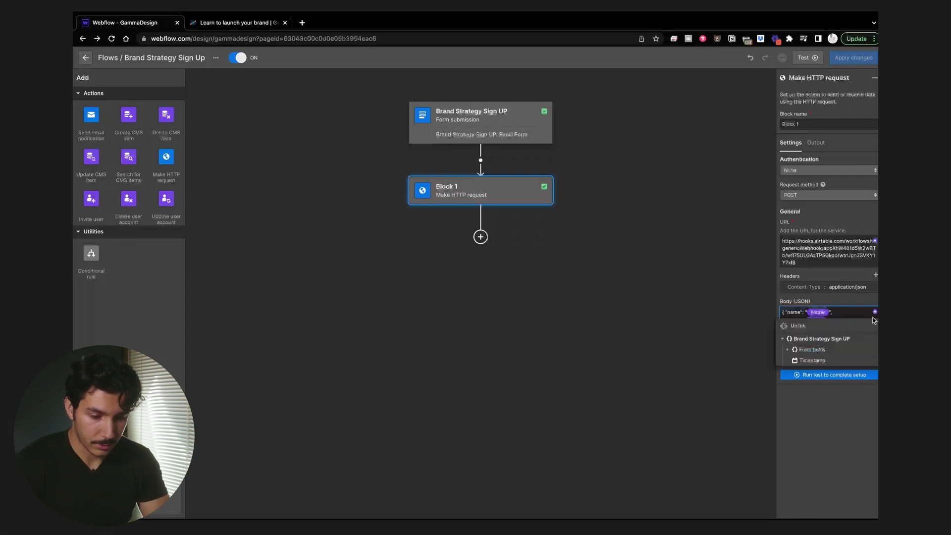
left_click(789, 351)
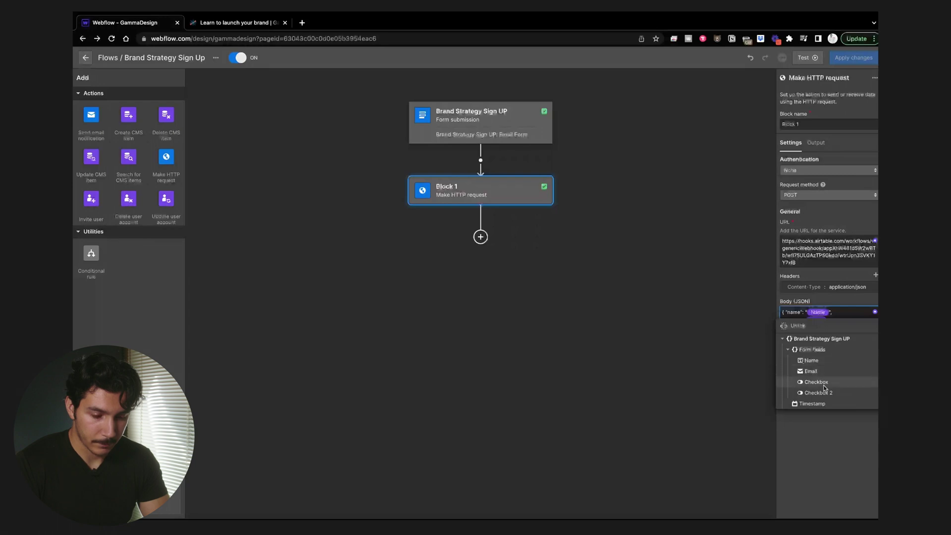
left_click(825, 386)
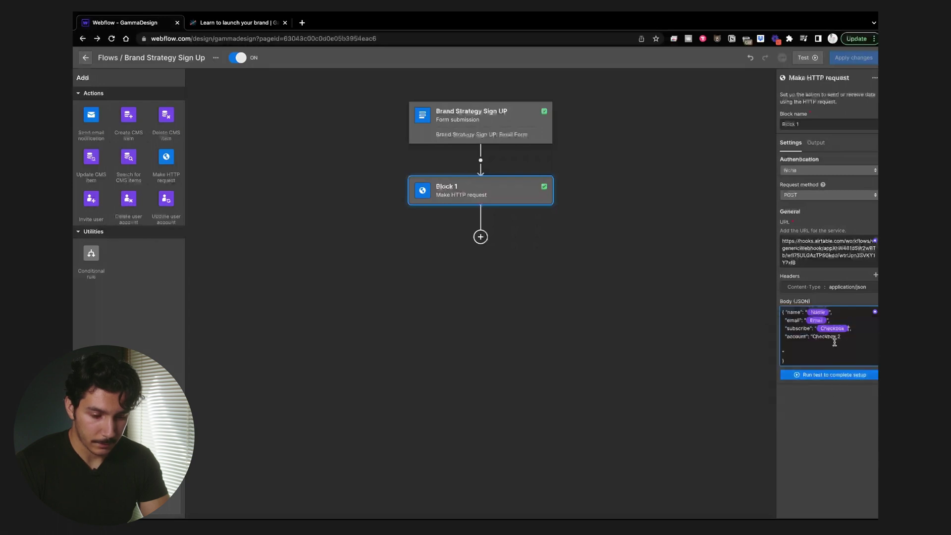
Step: Replace the old account value with the Checkbox 2 form field and remove trailing blank lines
left_click_drag(842, 336, 816, 340)
key("BackSpace")
key("BackSpace")
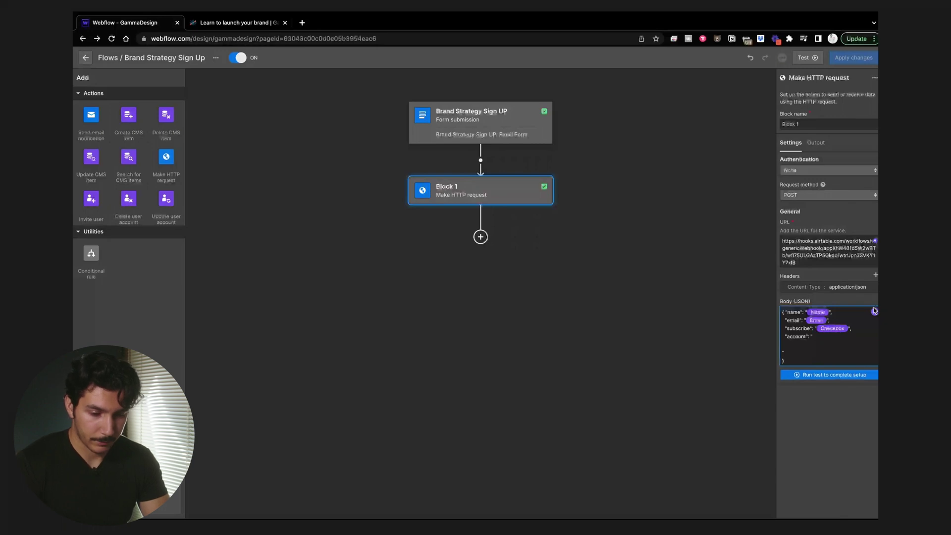
left_click(875, 311)
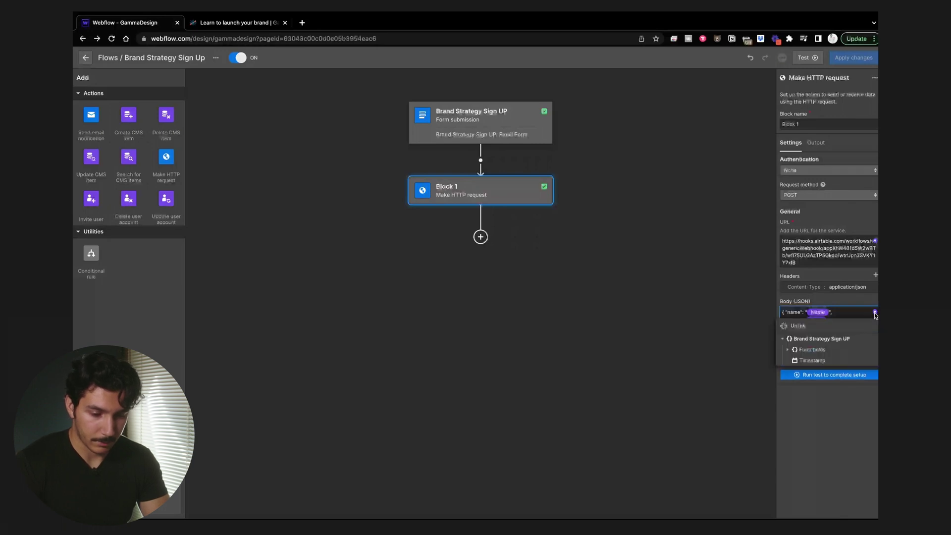
left_click(785, 351)
left_click(819, 393)
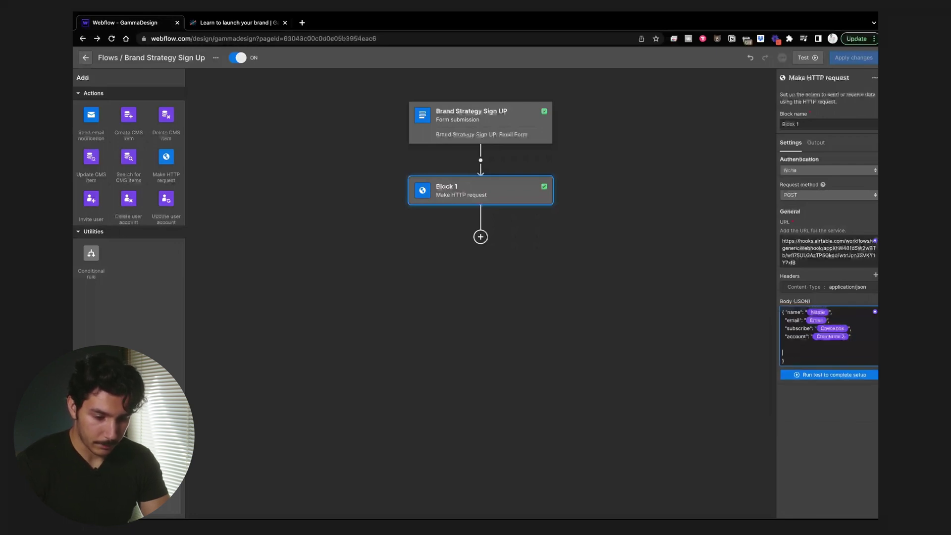
key("BackSpace")
key("BackSpace")
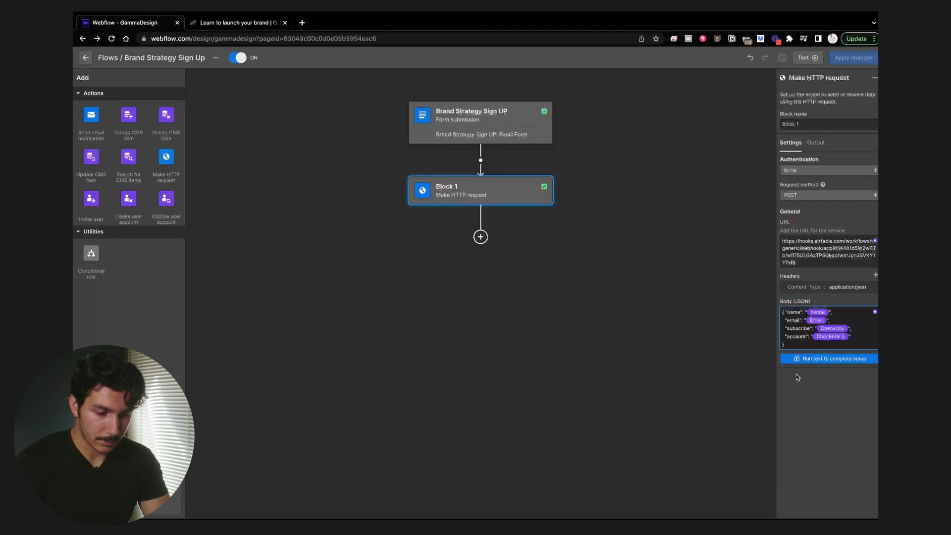
left_click(804, 360)
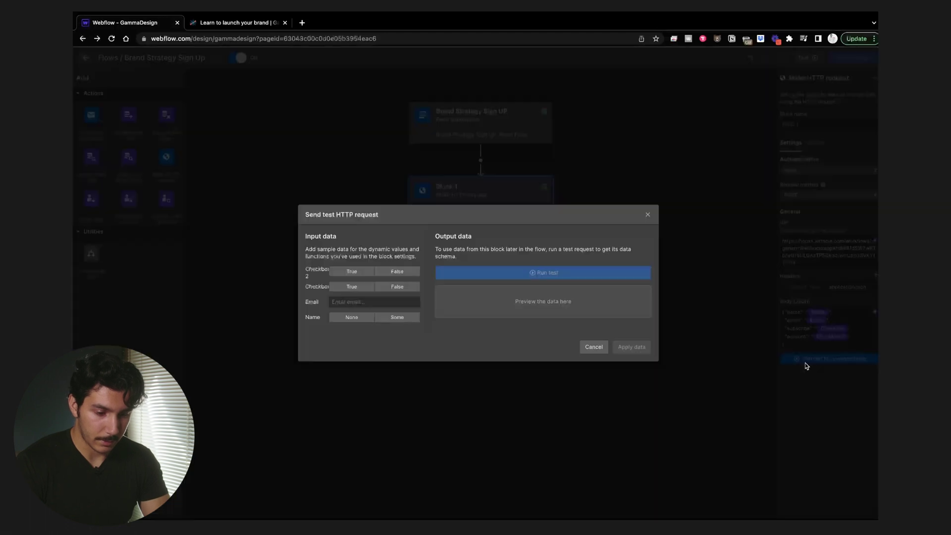
Step: Run the test with both checkboxes true, a sample email and name, then apply the output data
left_click(357, 273)
left_click(357, 286)
left_click(357, 301)
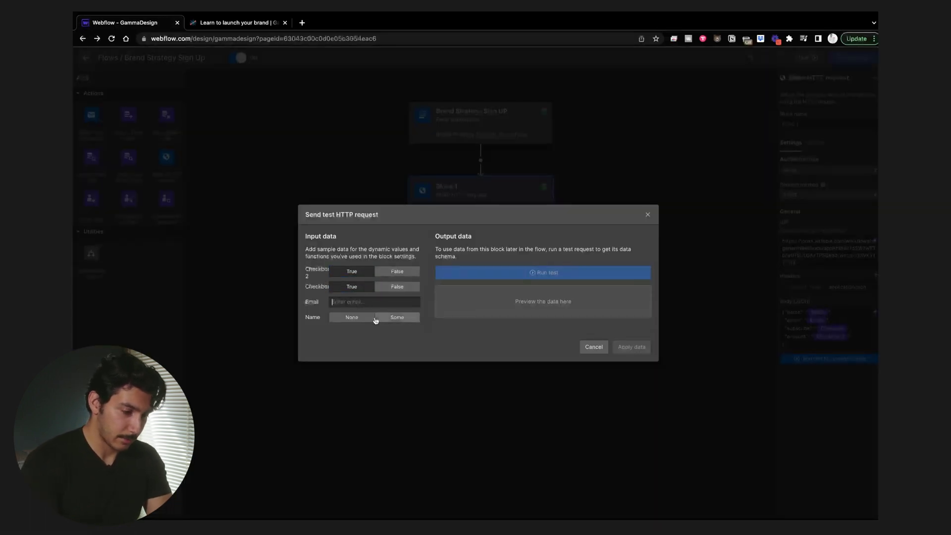
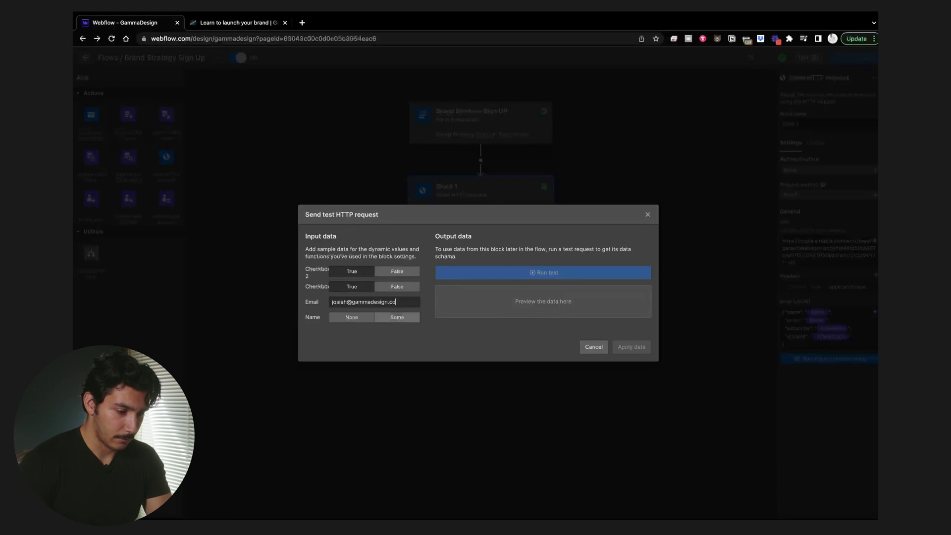
left_click(407, 319)
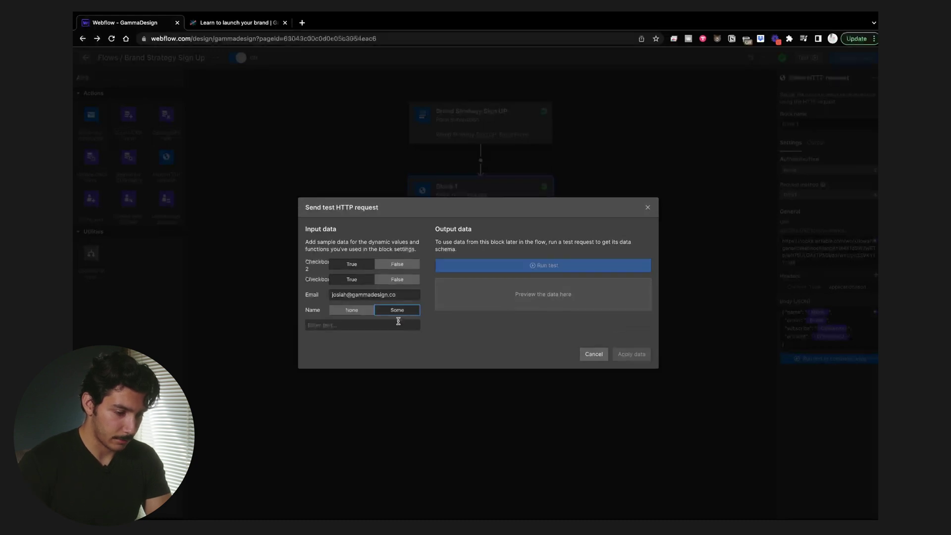
left_click(408, 323)
type("Josiah")
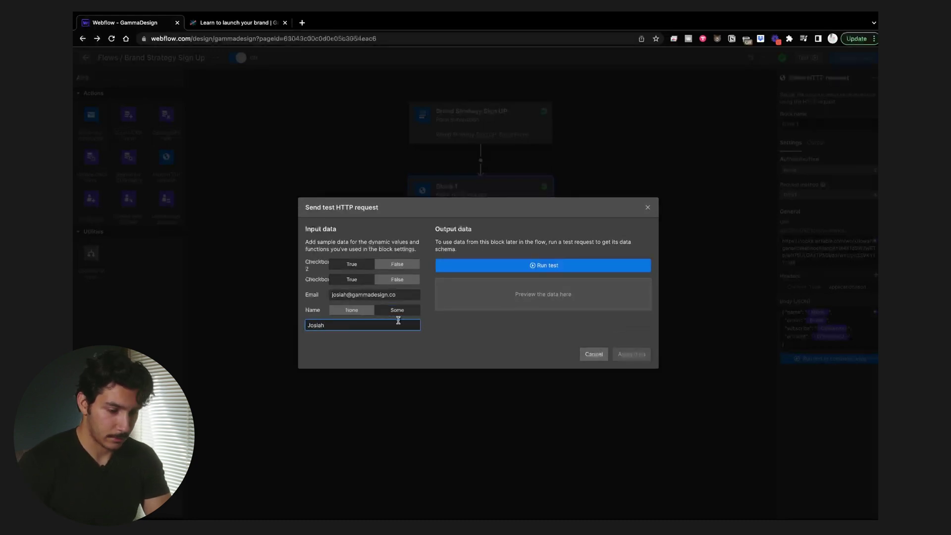
left_click(573, 265)
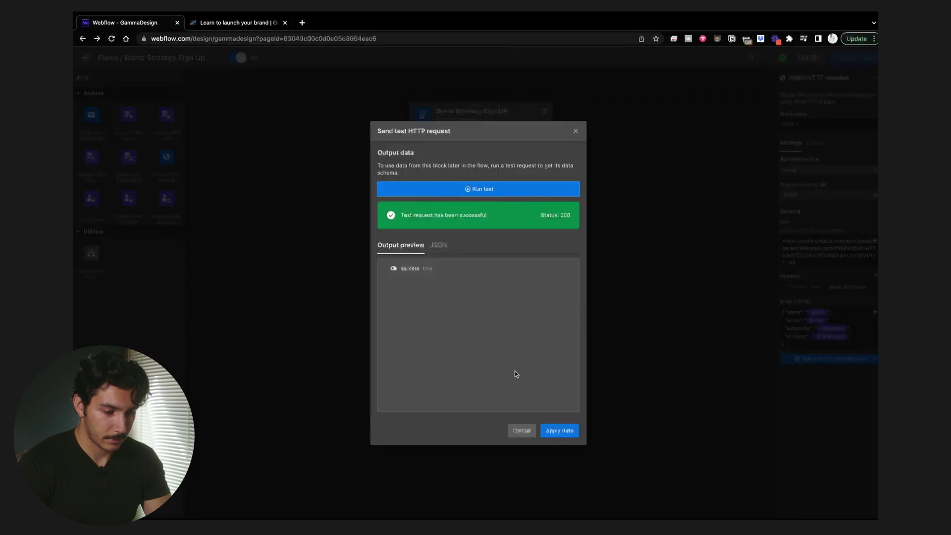
left_click(560, 430)
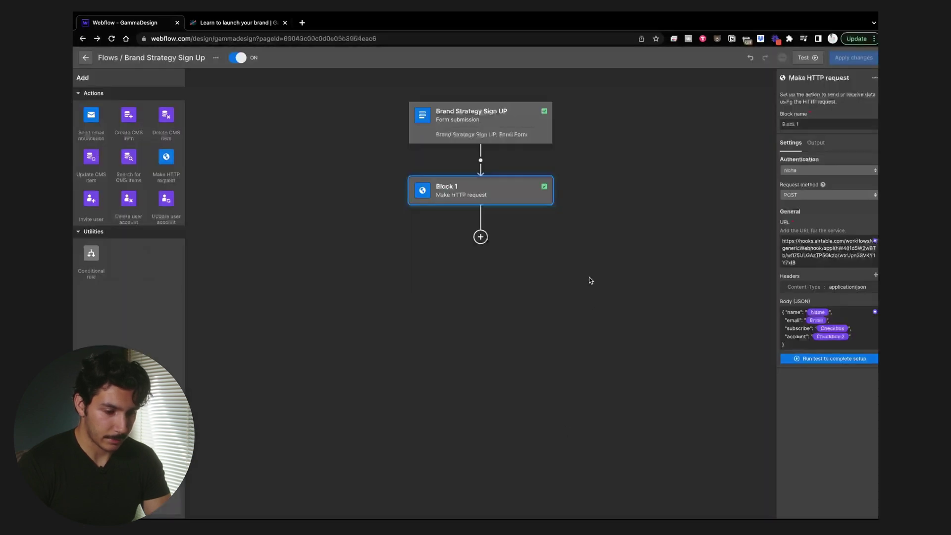
Step: Add a Conditional rule after Block 1 checking Form fields > Checkbox 2 is true, and rename it
left_click(481, 236)
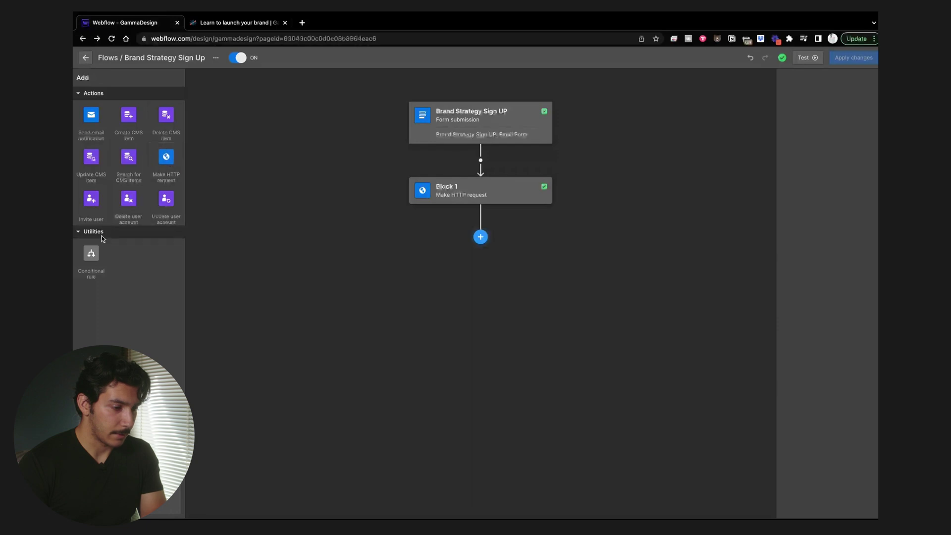
left_click(397, 248)
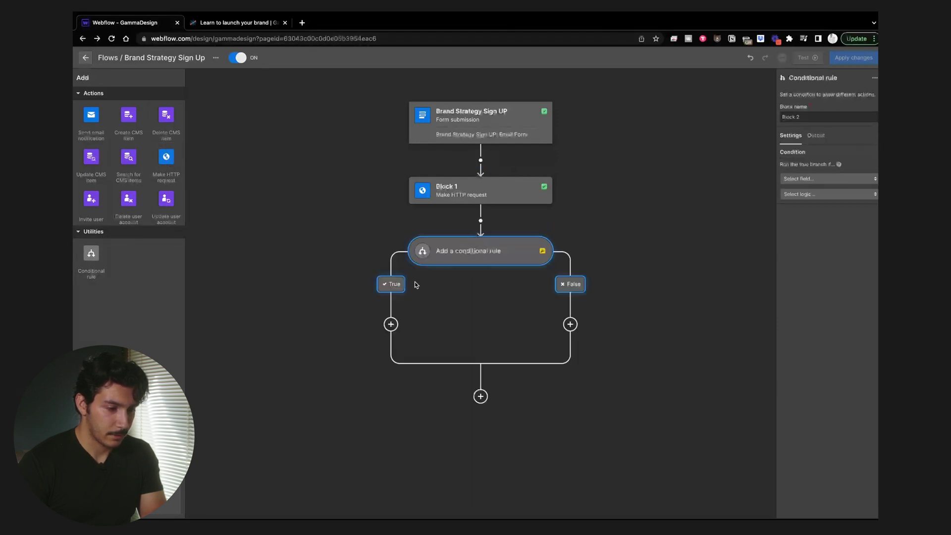
left_click(800, 179)
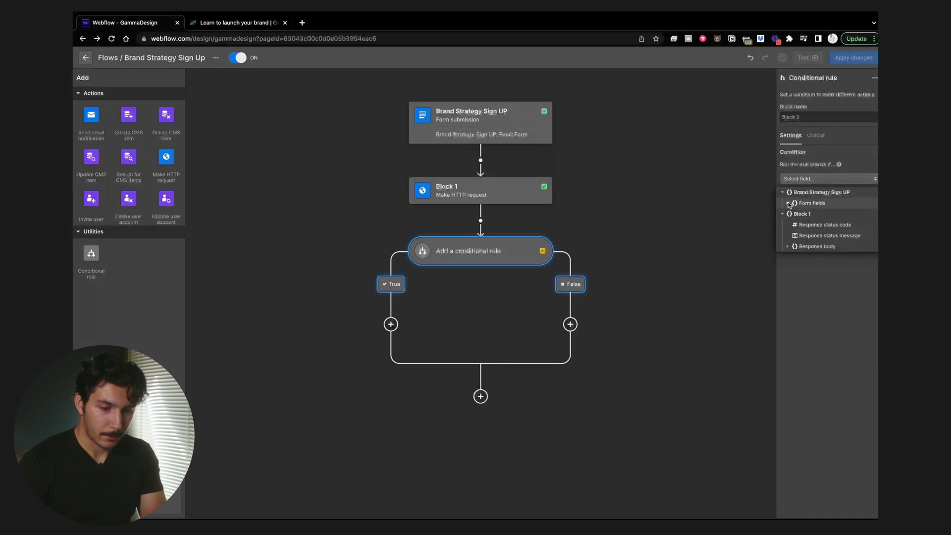
left_click(810, 203)
left_click(818, 247)
left_click(810, 195)
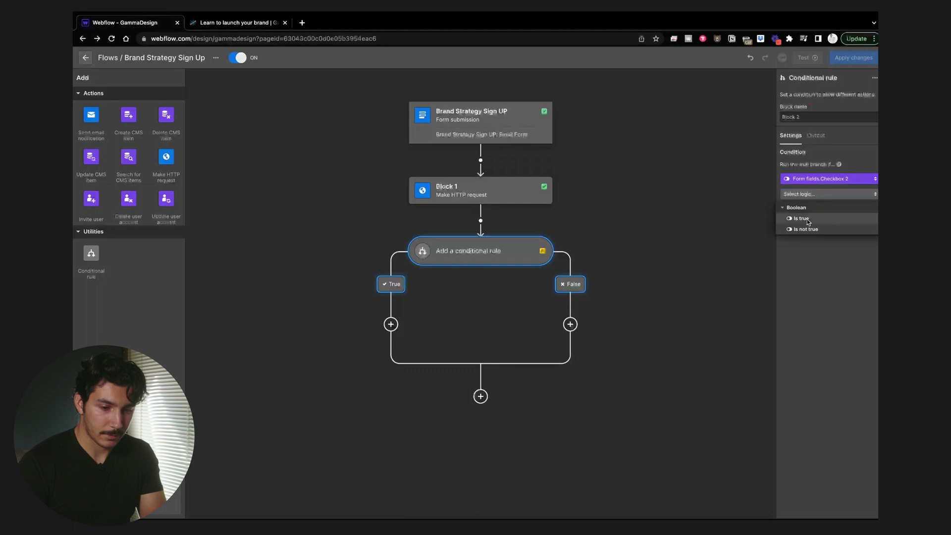
left_click(808, 219)
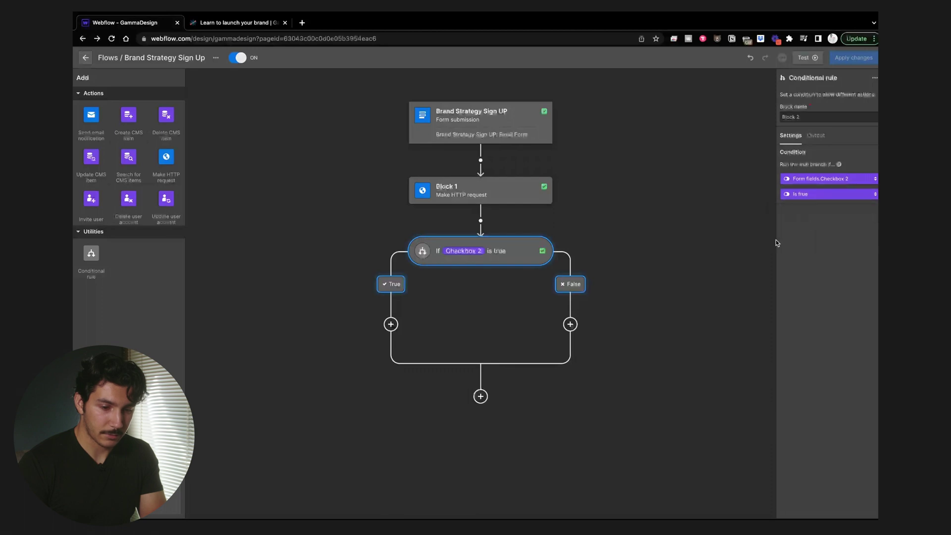
double_click(820, 121)
triple_click(820, 121)
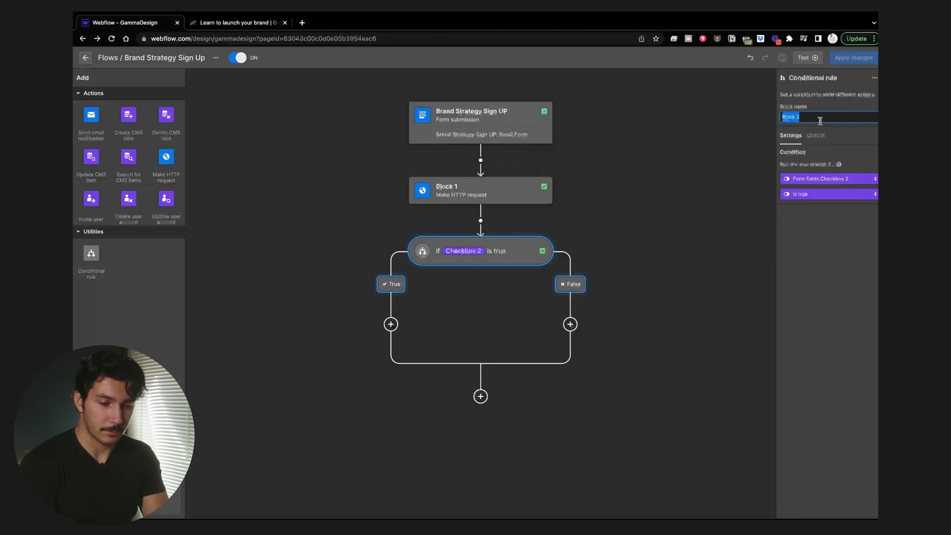
type("Sign up")
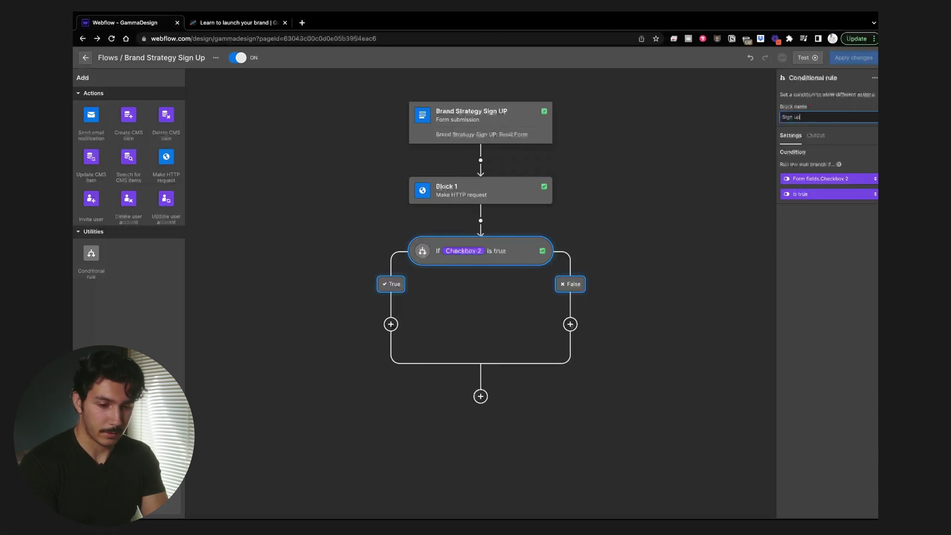
type(" for account?")
Step: Rename the HTTP request block 'Send to airtable' and put an Invite user step on True
left_click(522, 196)
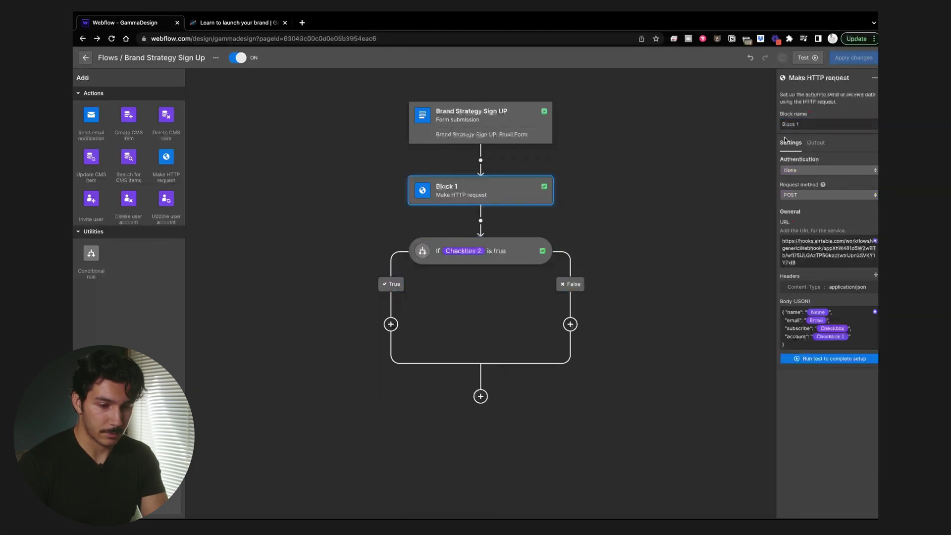
left_click(826, 124)
key("super+a")
type("S")
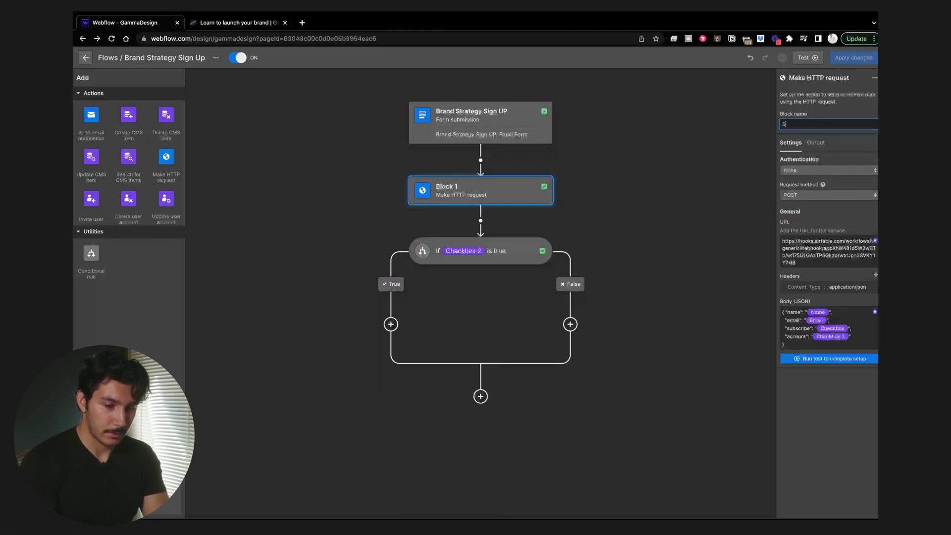
type("end to ai")
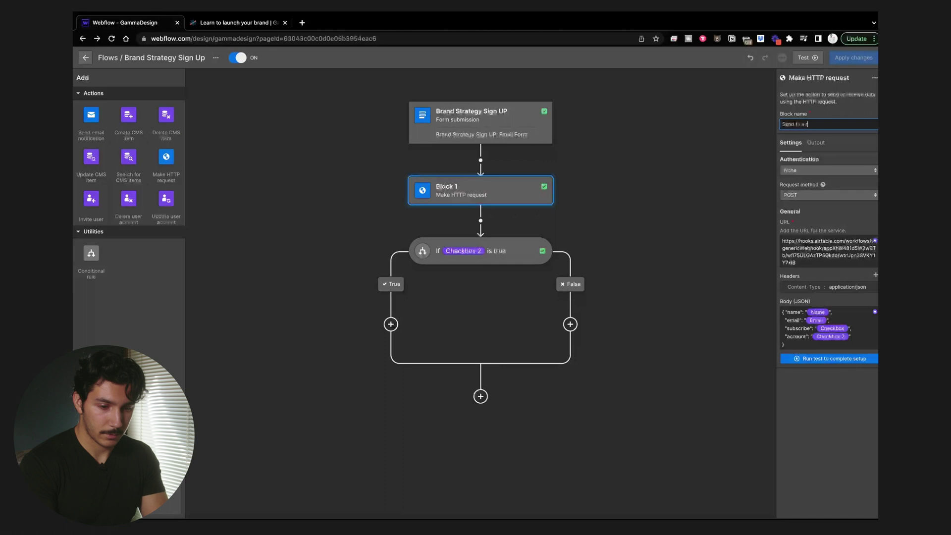
type("rtable")
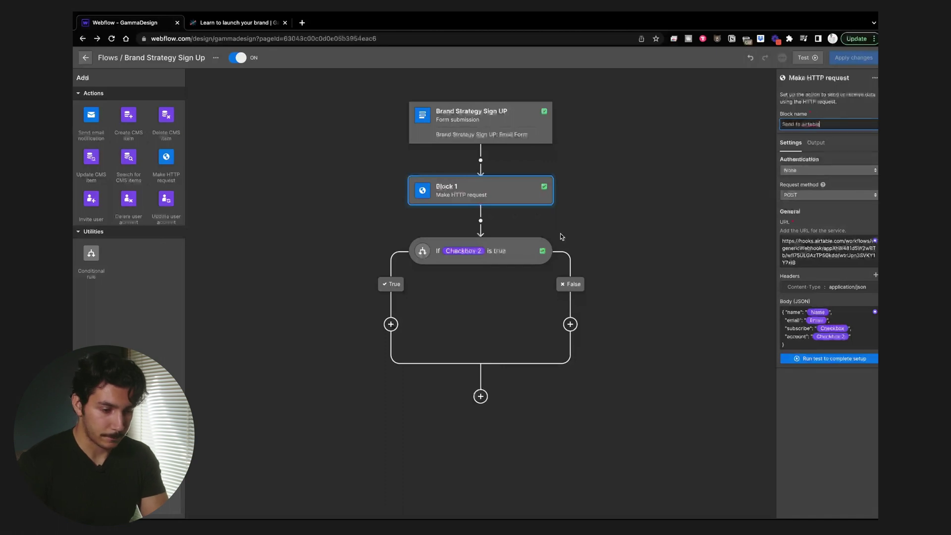
left_click(394, 286)
left_click(391, 324)
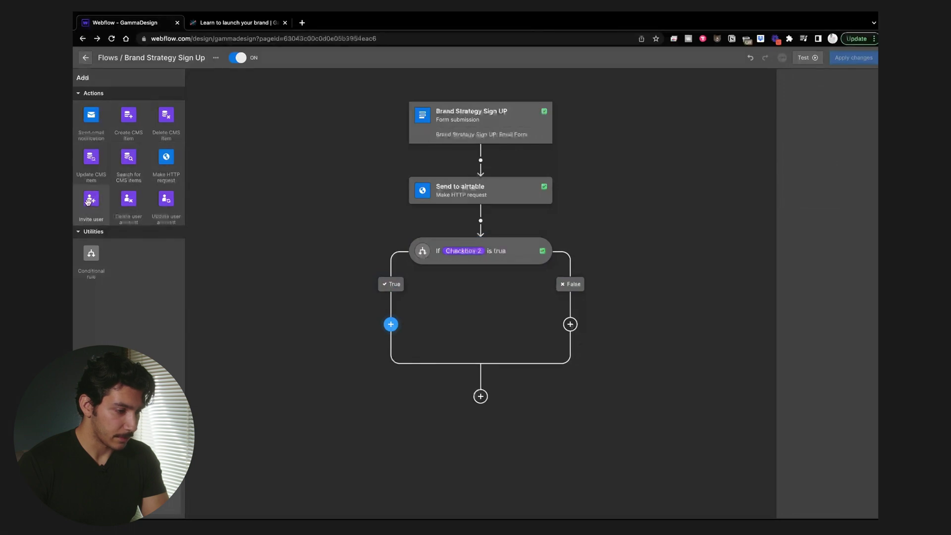
left_click_drag(92, 199, 389, 323)
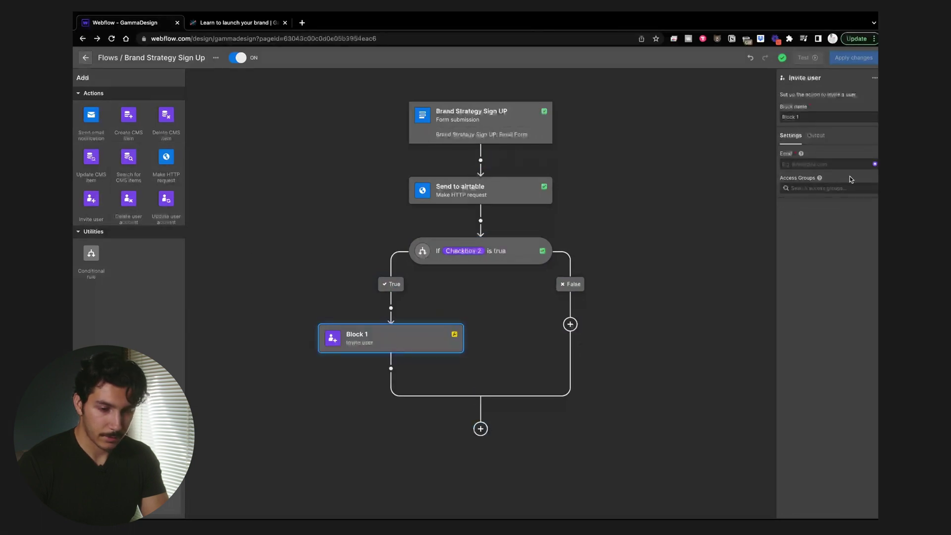
Step: Address the True-branch invitation to the submitted form's Email field
left_click(845, 164)
left_click(875, 163)
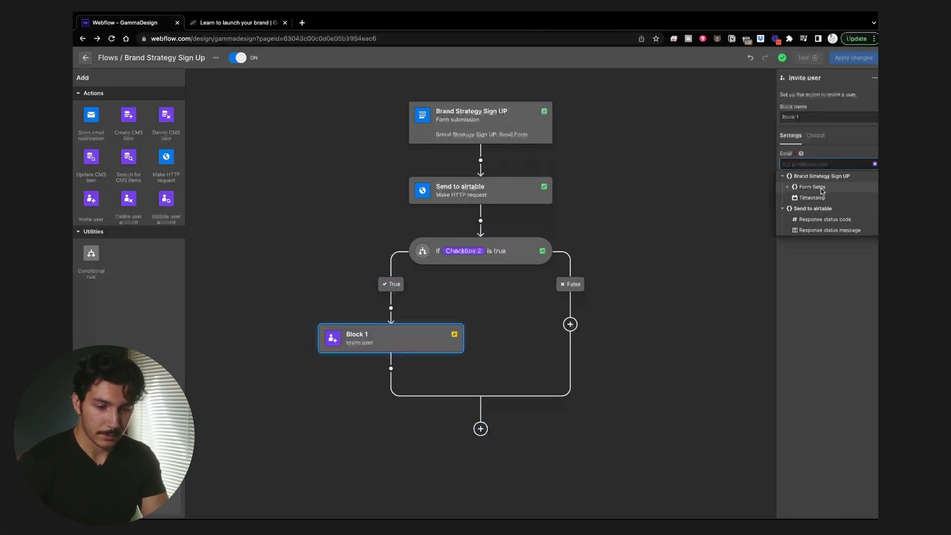
left_click(792, 190)
left_click(807, 204)
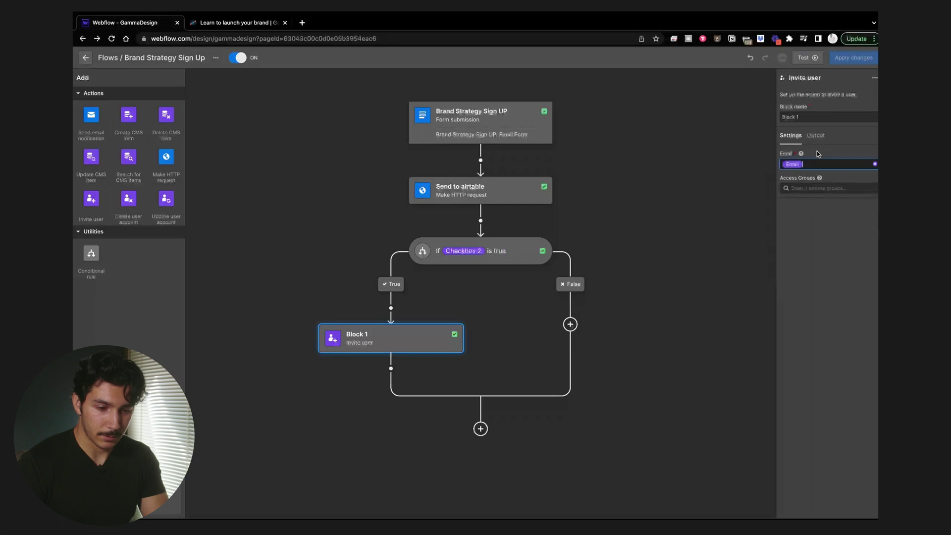
Step: Rename the invitation block to 'Invite User', leaving access groups unchanged
left_click(824, 113)
triple_click(824, 112)
key("BackSpace")
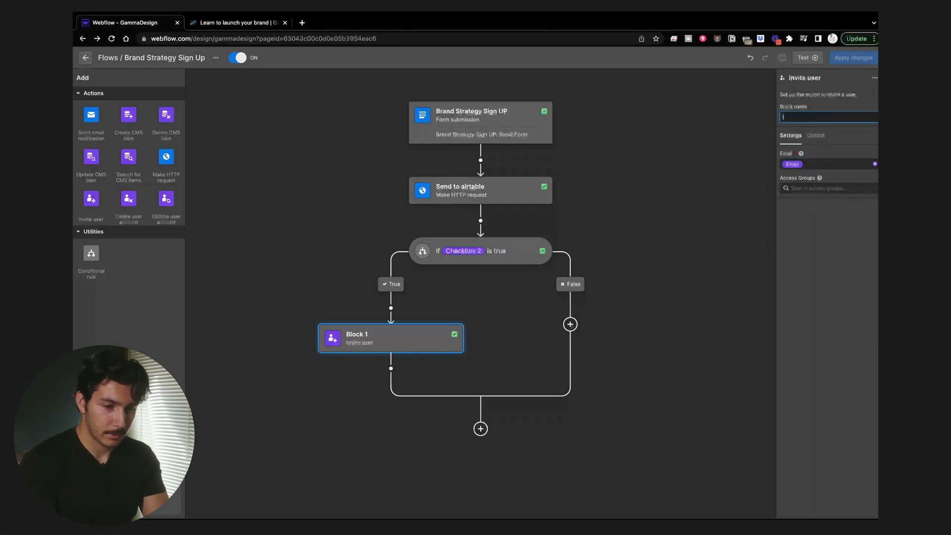
type("Invite User")
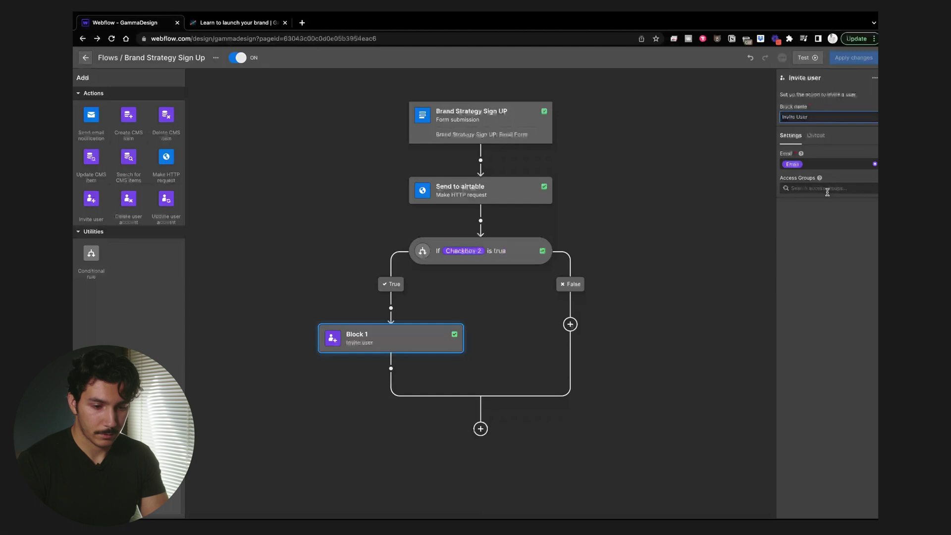
left_click(827, 188)
left_click(836, 237)
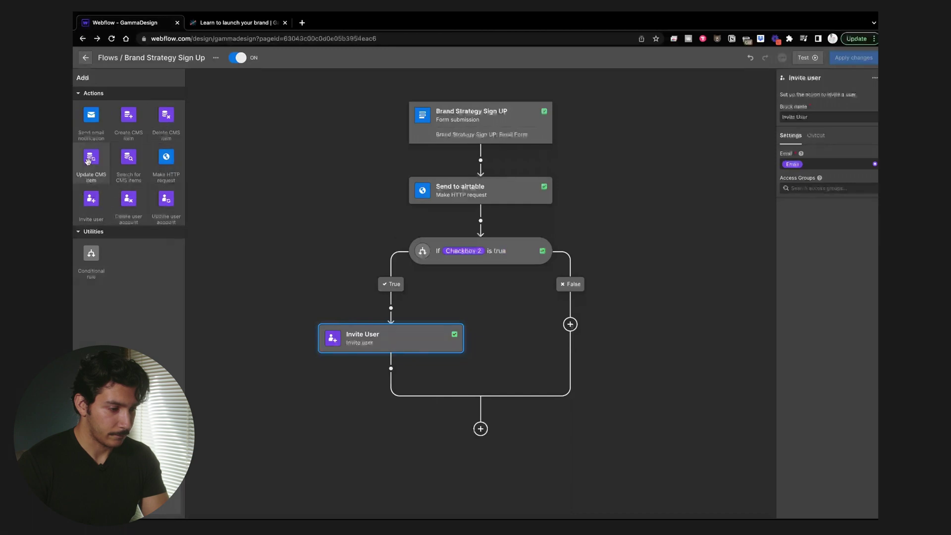
Step: Add an email notification below Invite User, named 'Notify of new user' and sent to the owner
left_click_drag(91, 119, 386, 375)
left_click(811, 124)
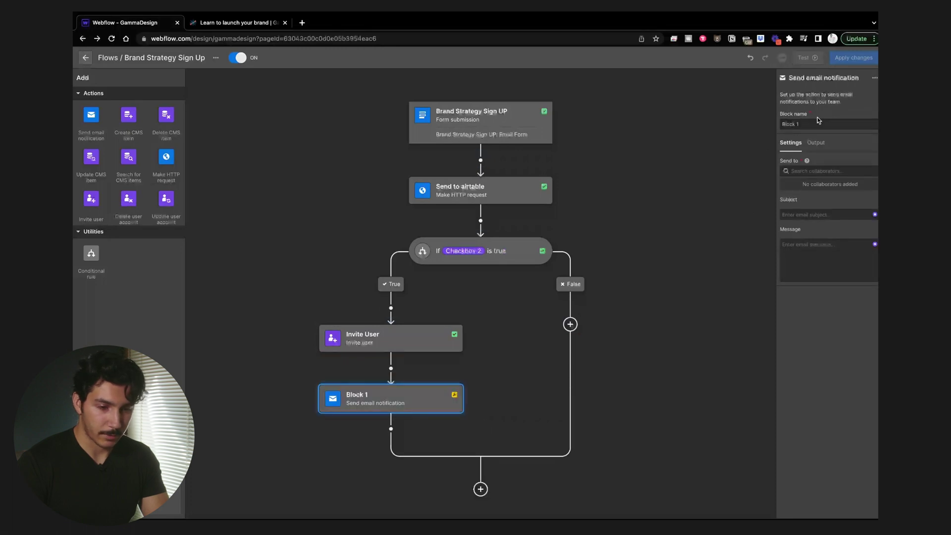
key("ctrl+a")
type("Ne")
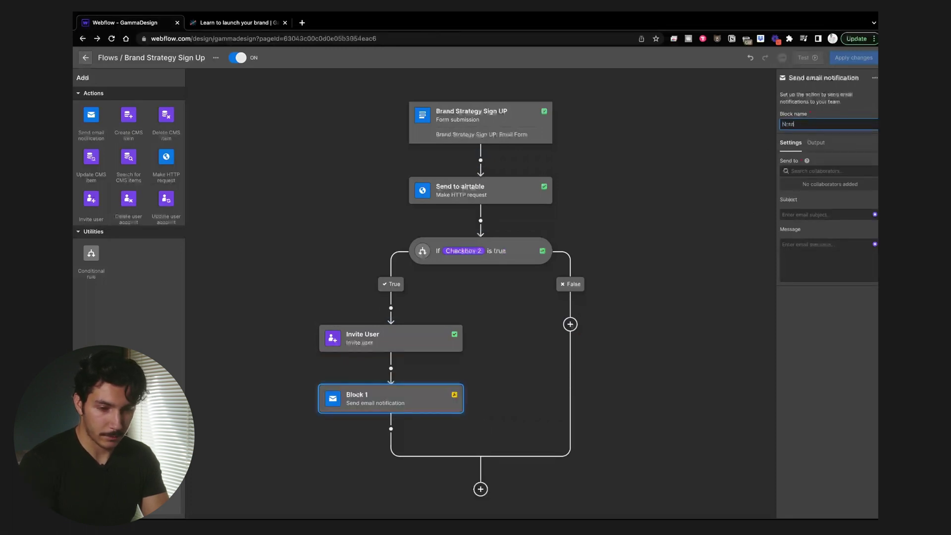
type("tify of new us")
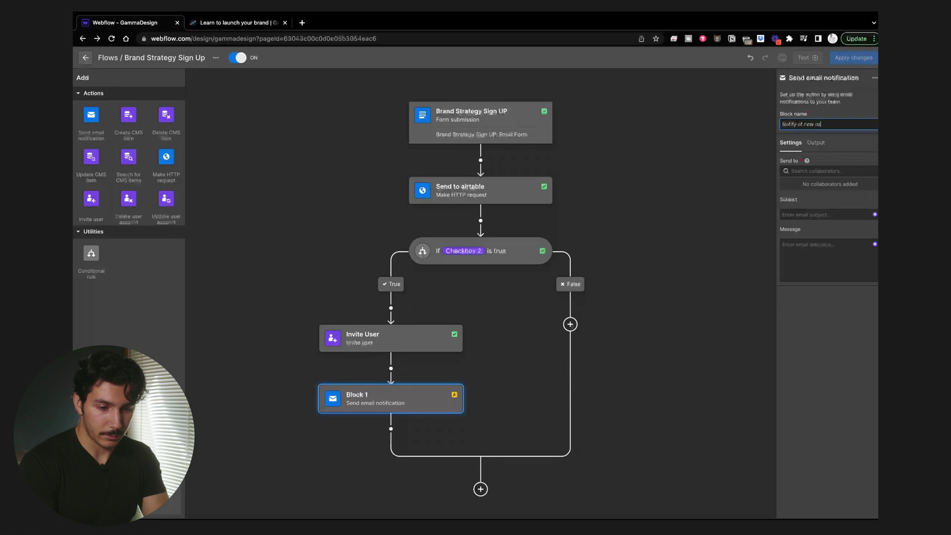
type("er")
left_click(817, 171)
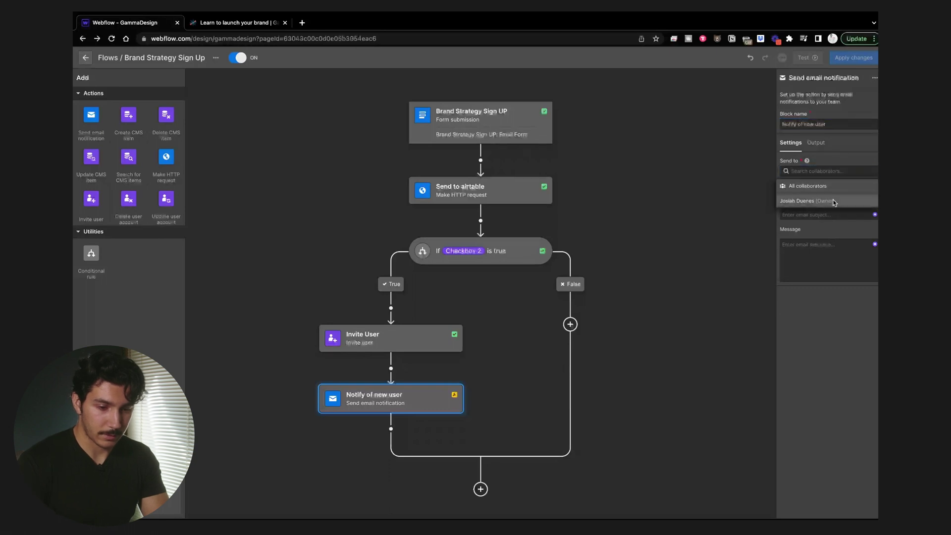
left_click(833, 201)
Step: Start the subject with the form's Name variable, using Email as its fallback
left_click(832, 216)
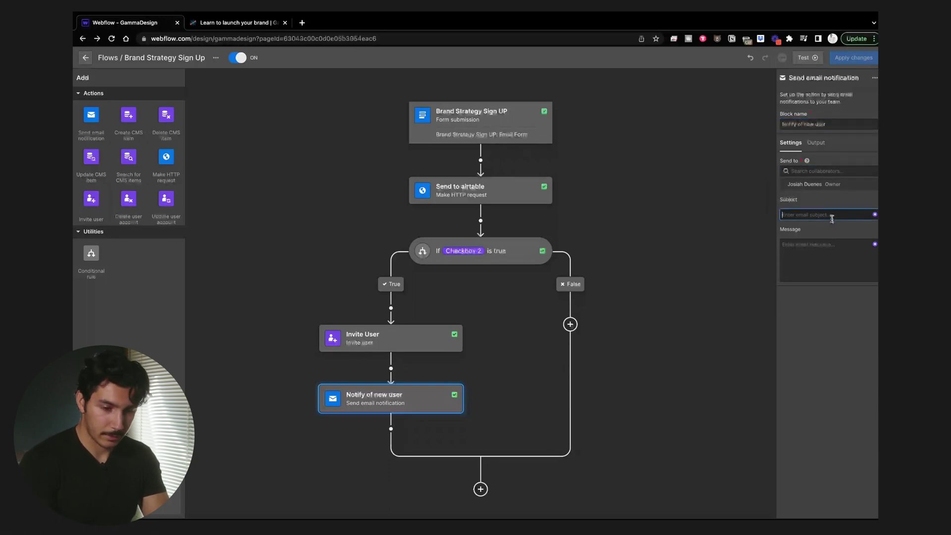
left_click(875, 214)
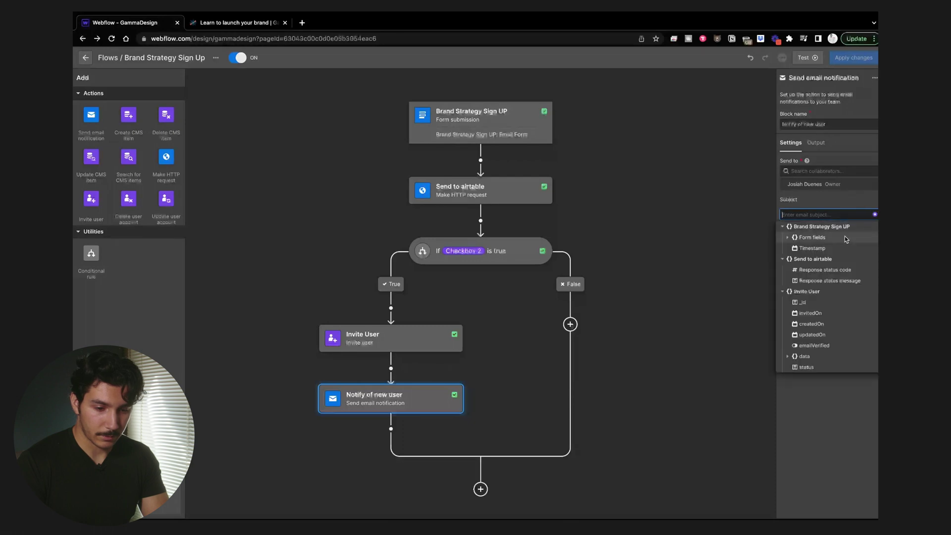
left_click(794, 240)
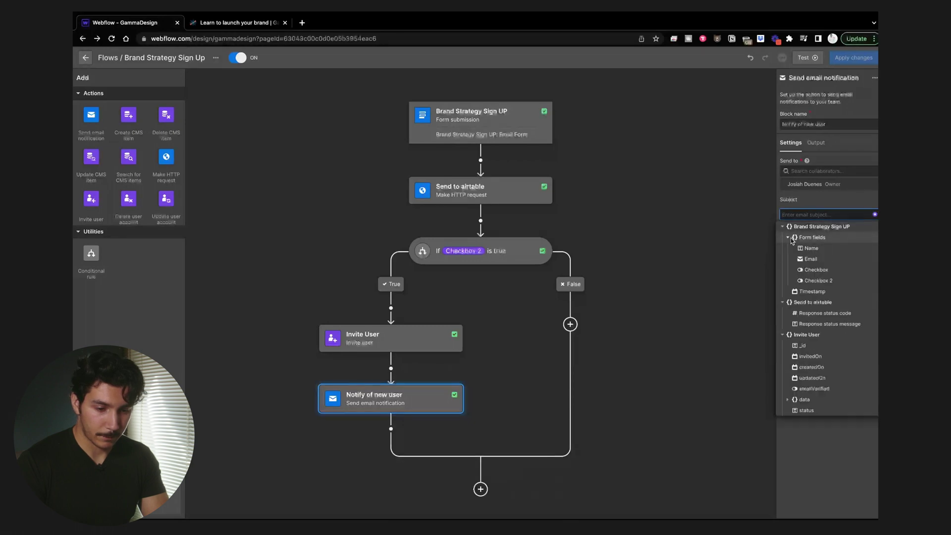
left_click(818, 254)
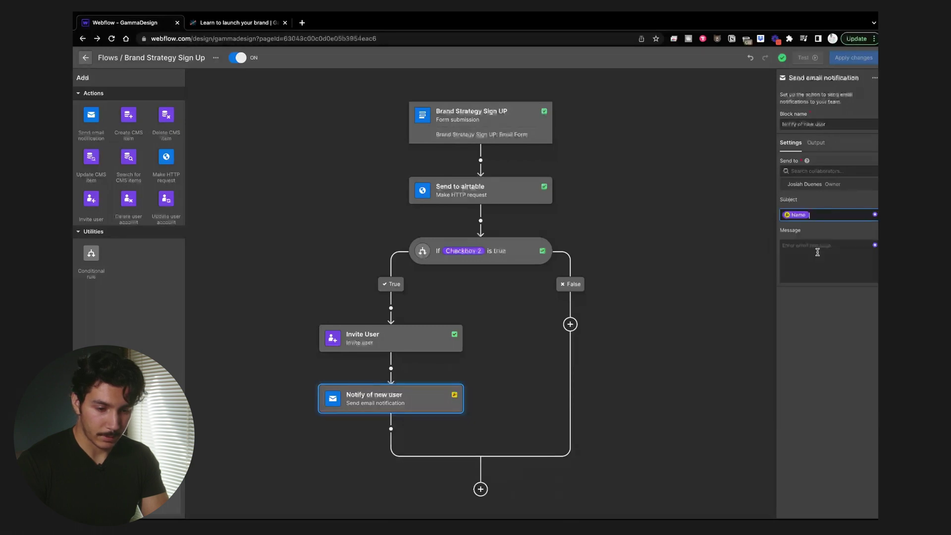
left_click(797, 215)
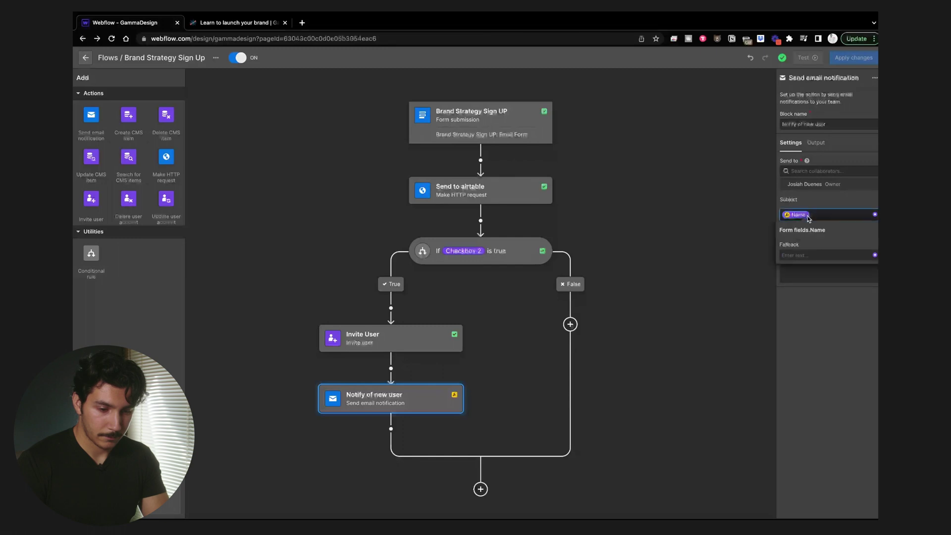
left_click(815, 251)
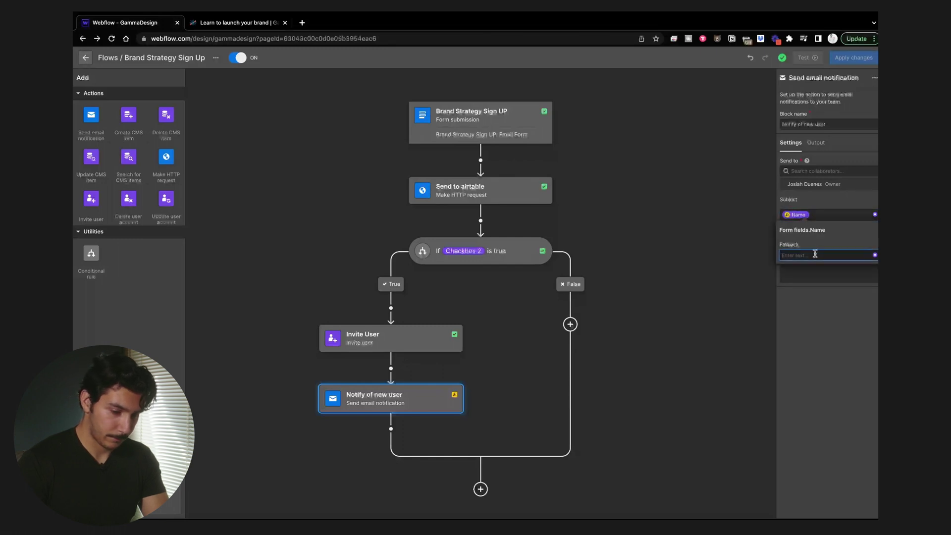
left_click(815, 254)
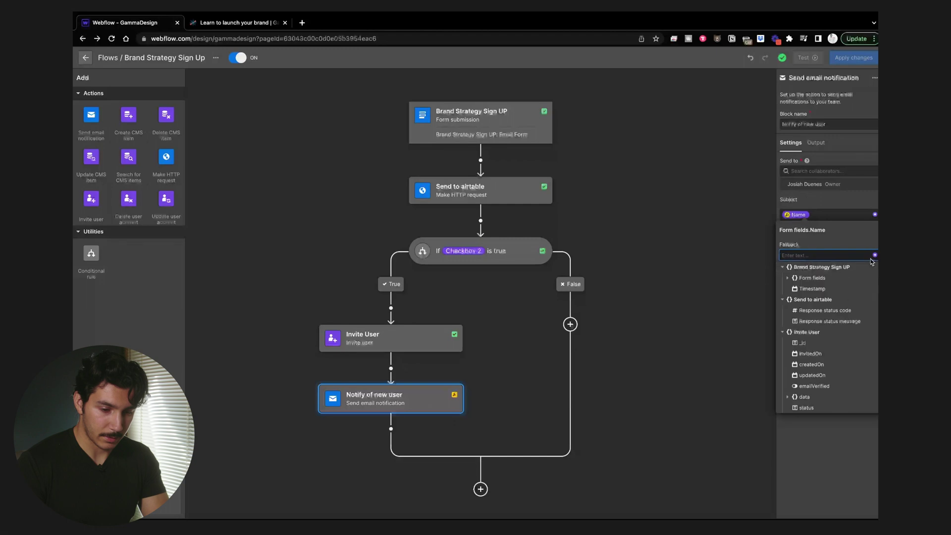
left_click(788, 279)
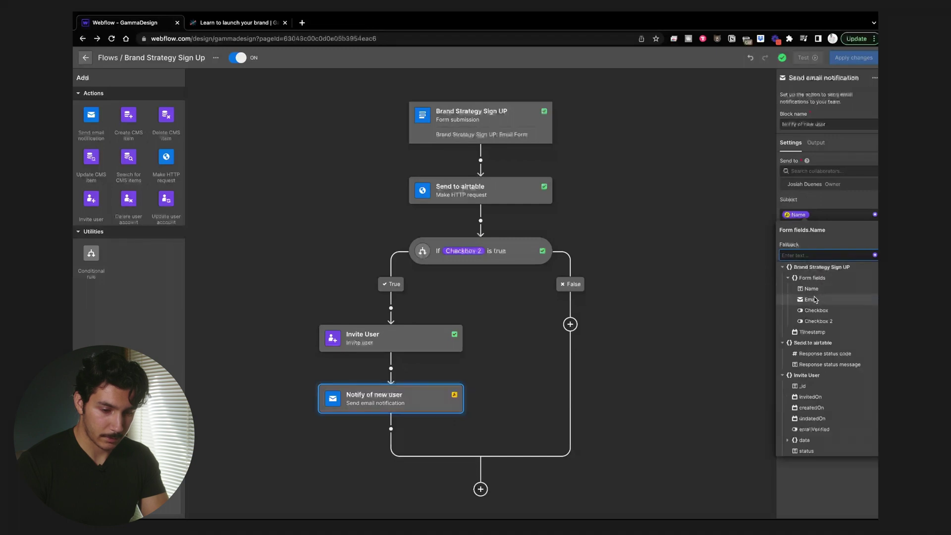
left_click(815, 300)
left_click(837, 215)
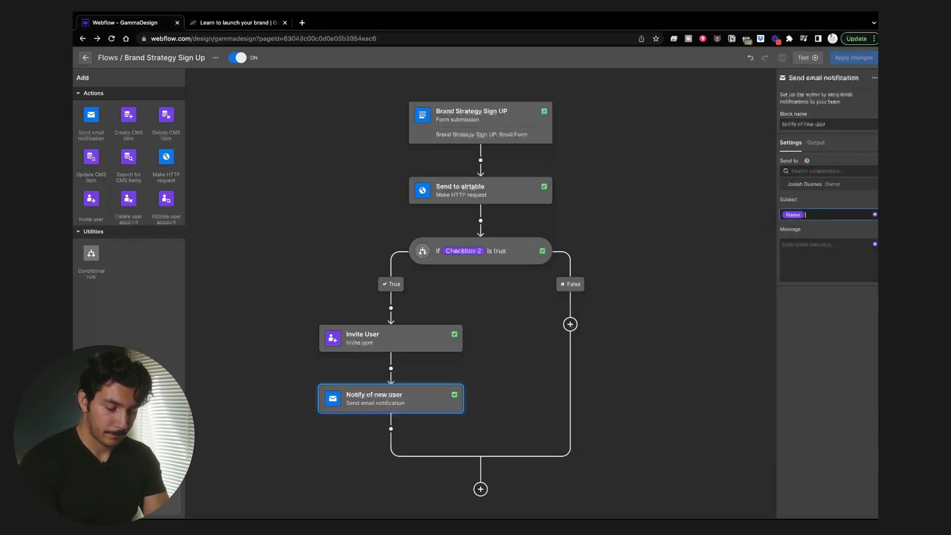
Step: Finish the subject: 'has signed up to watch your branding video and is invited to make an account'
type("h")
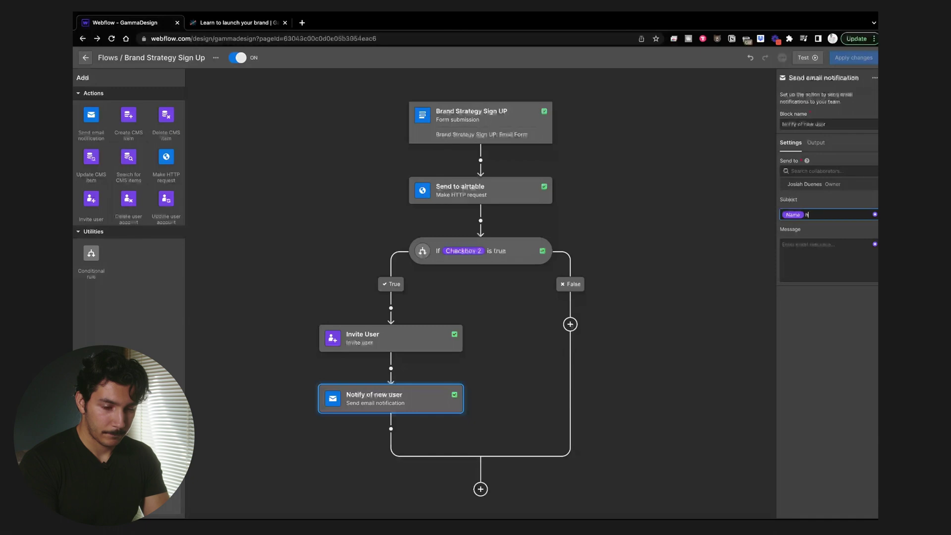
type("as signed up to wa")
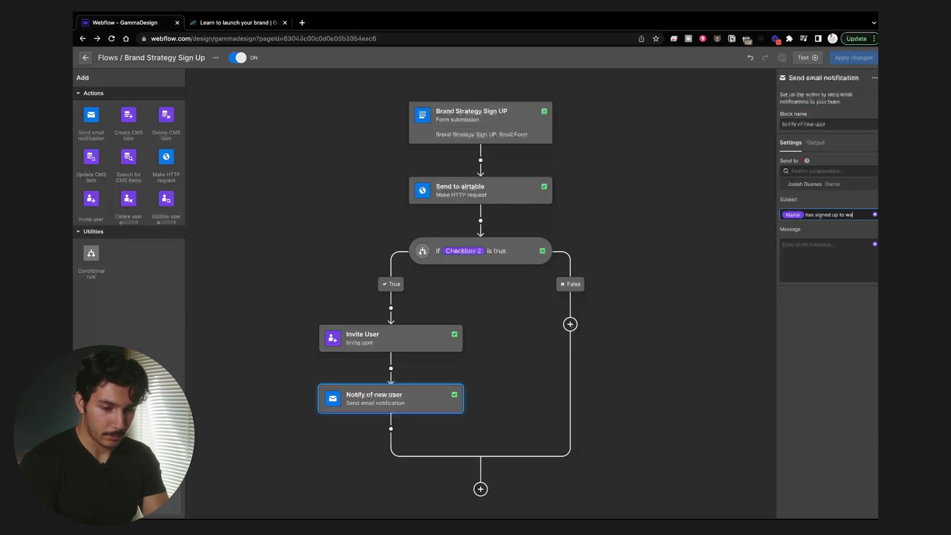
type("tch your video")
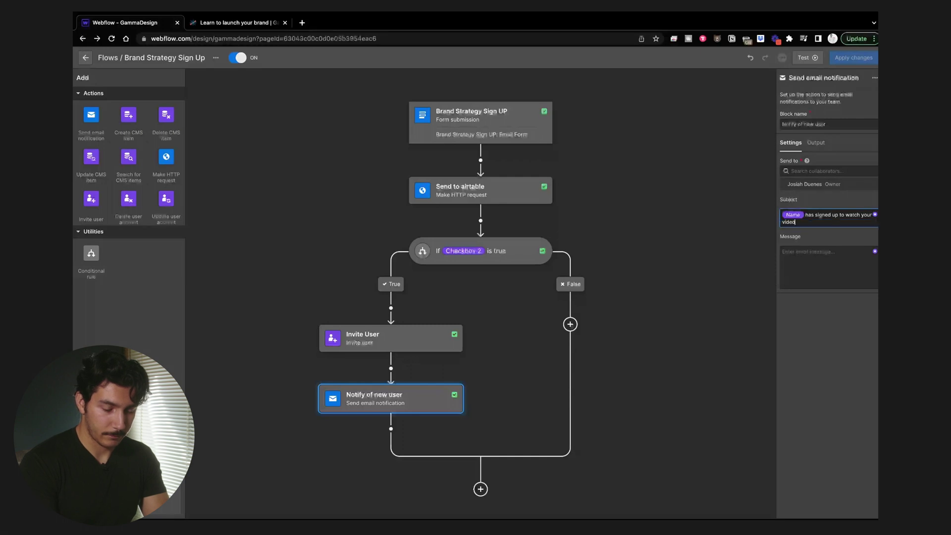
type(" and")
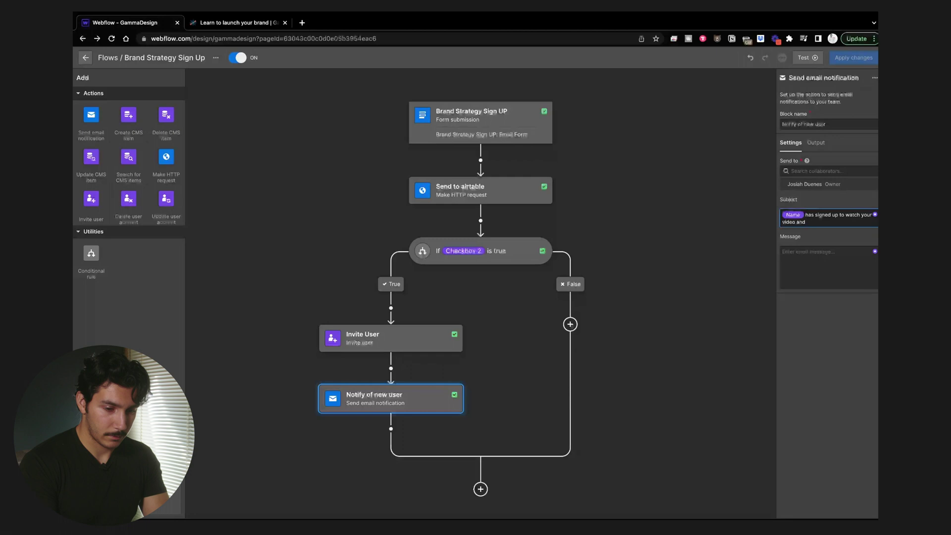
key("BackSpace")
key("BackSpace")
key("BackSpace")
key("BackSpace")
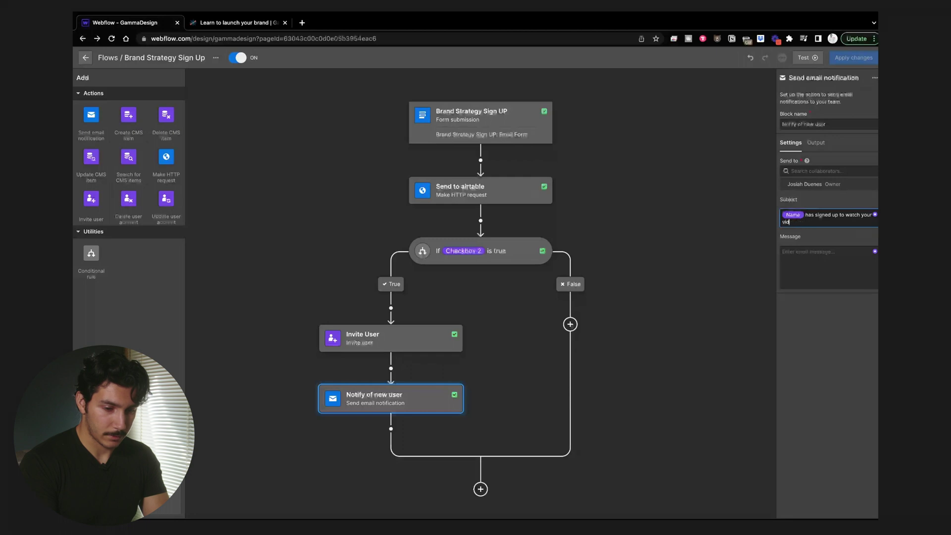
key("BackSpace")
key("BackSpace")
key("BackSpace")
type("branding")
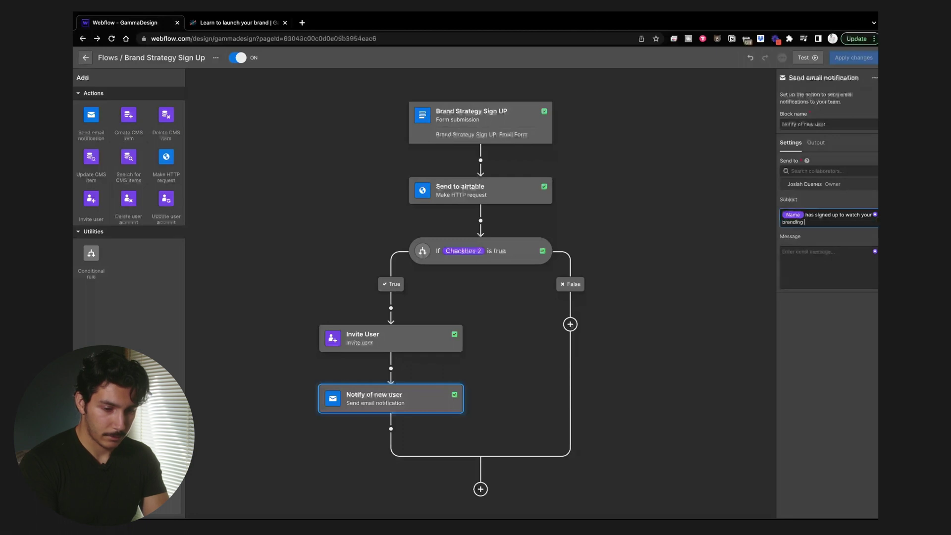
type(" video and inis inv")
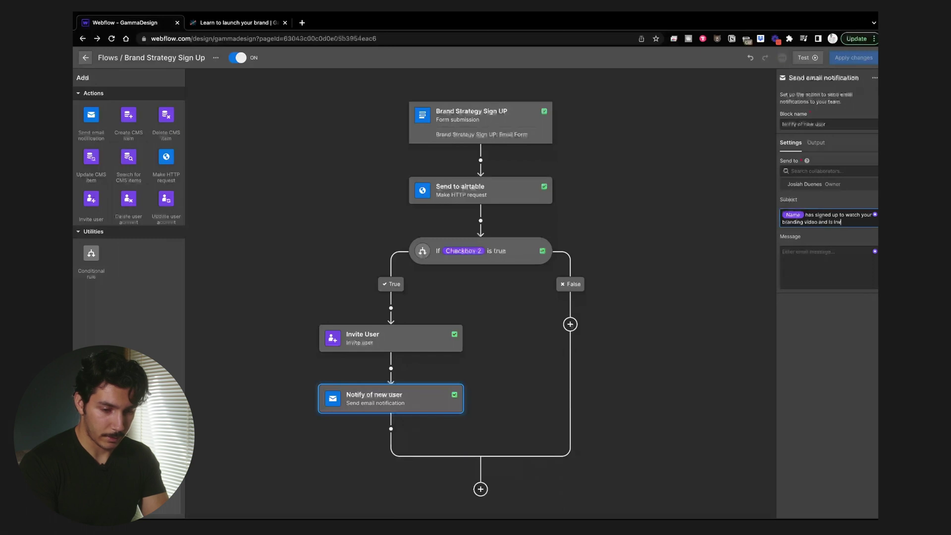
type("ited to make")
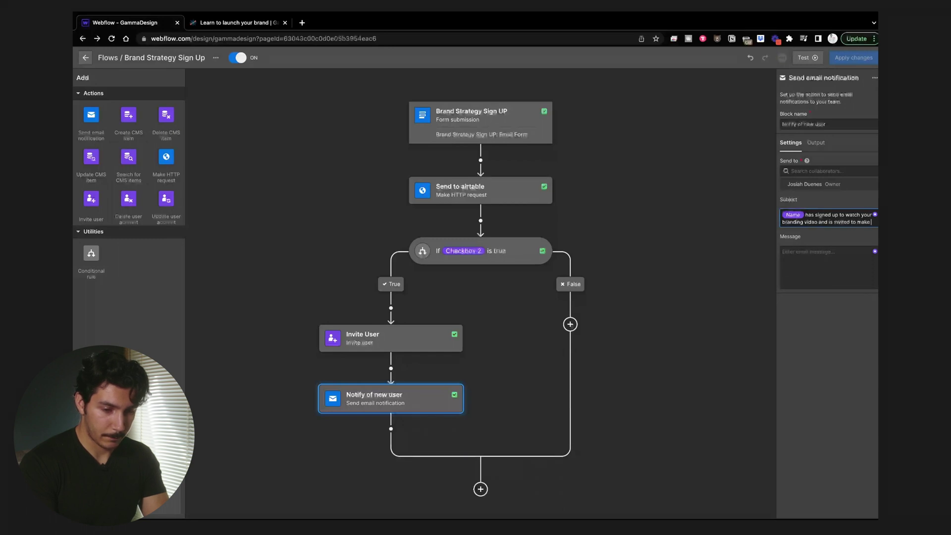
type(" an account")
key("Tab")
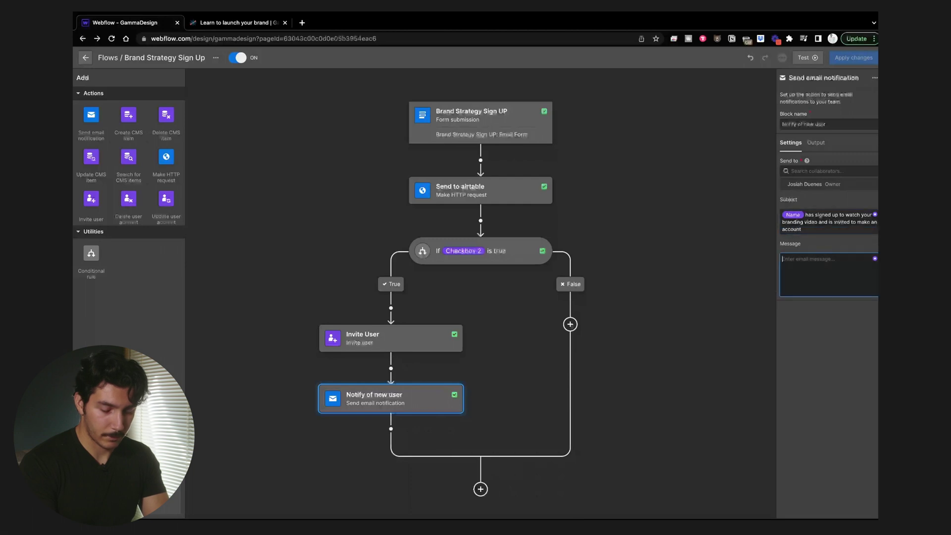
left_click(874, 259)
Step: Write the message text 'Here is their info for reaching out'
left_click(788, 282)
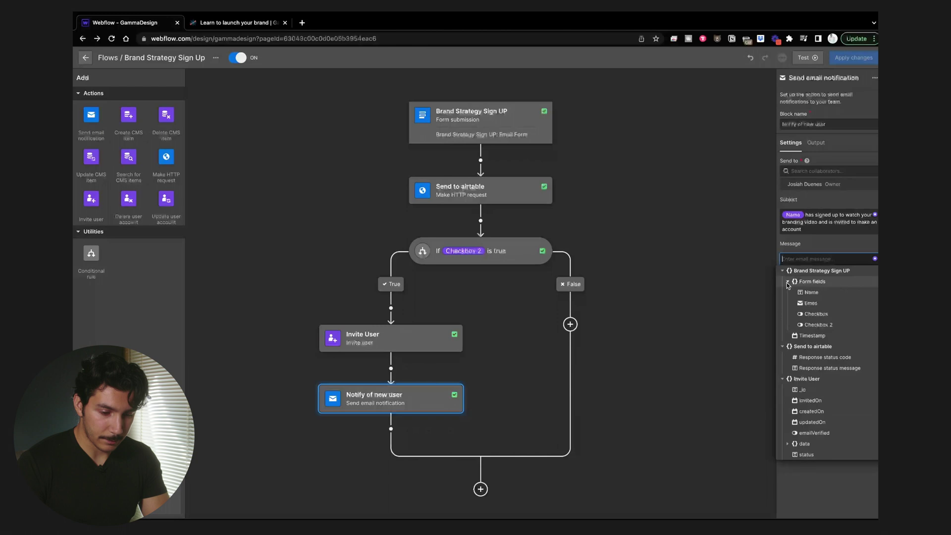
left_click(821, 295)
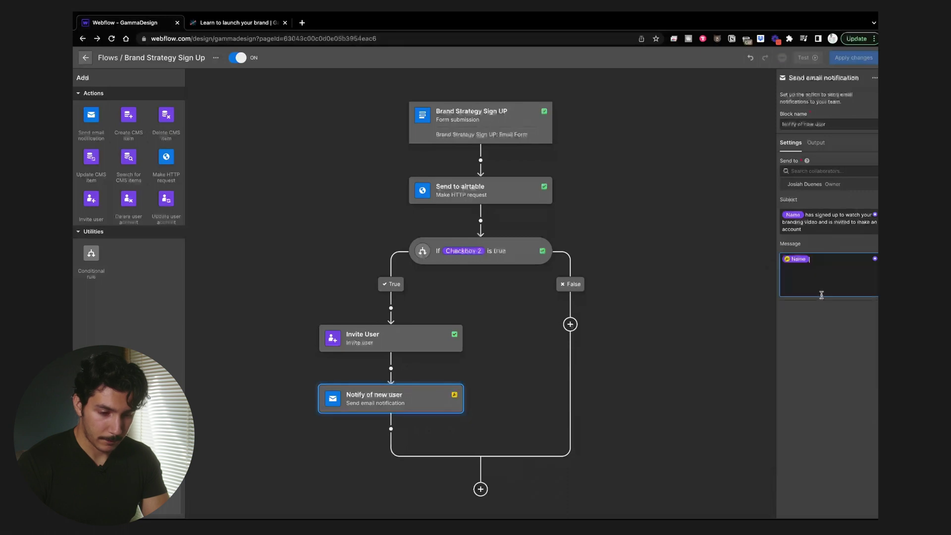
left_click(804, 259)
left_click(815, 298)
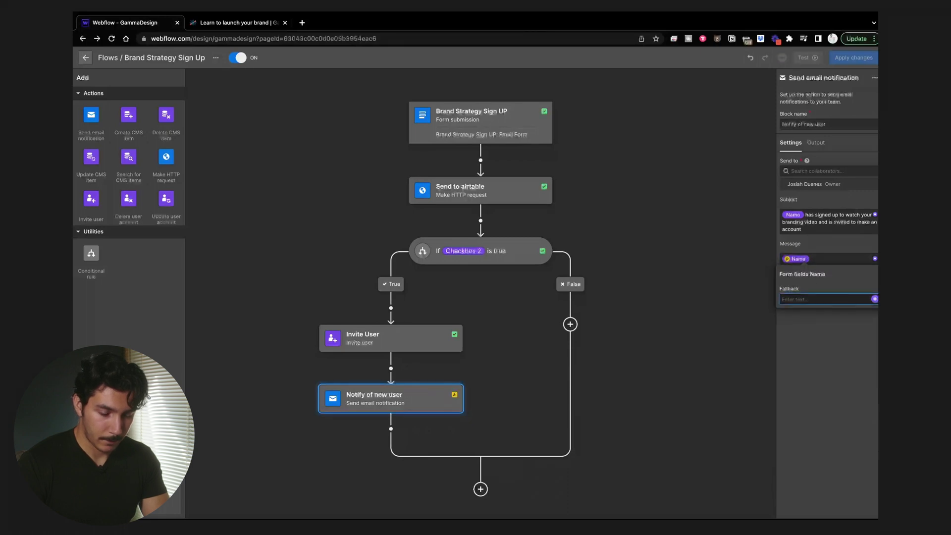
left_click(841, 259)
key("BackSpace")
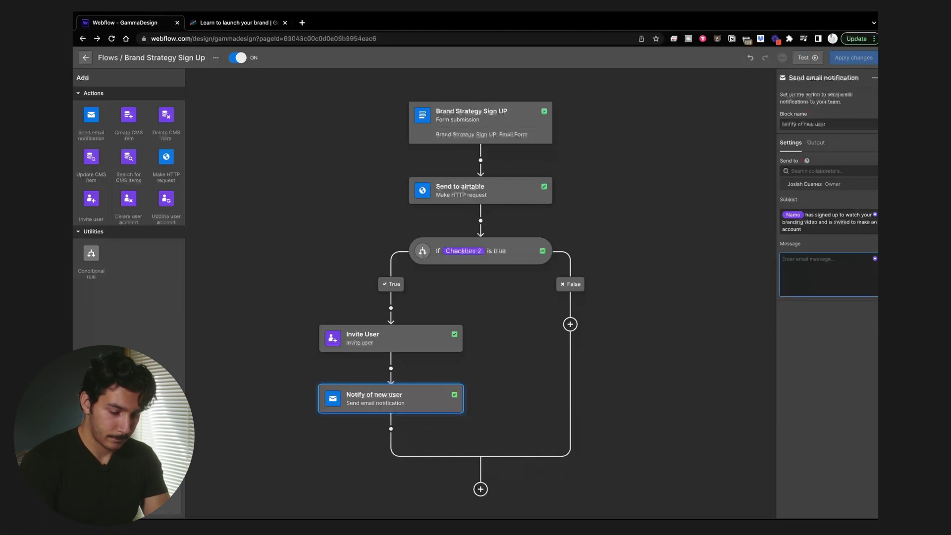
type("Here is their inf")
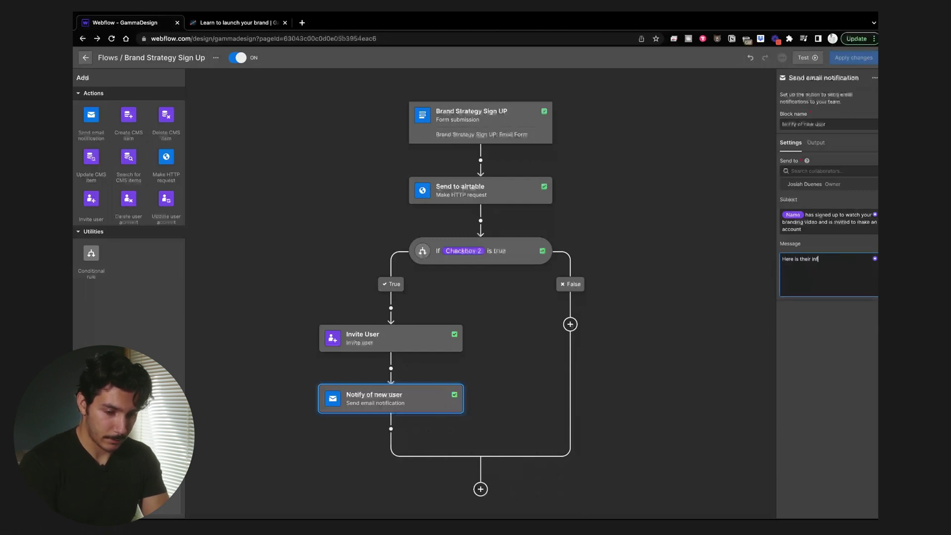
type("o for reaching")
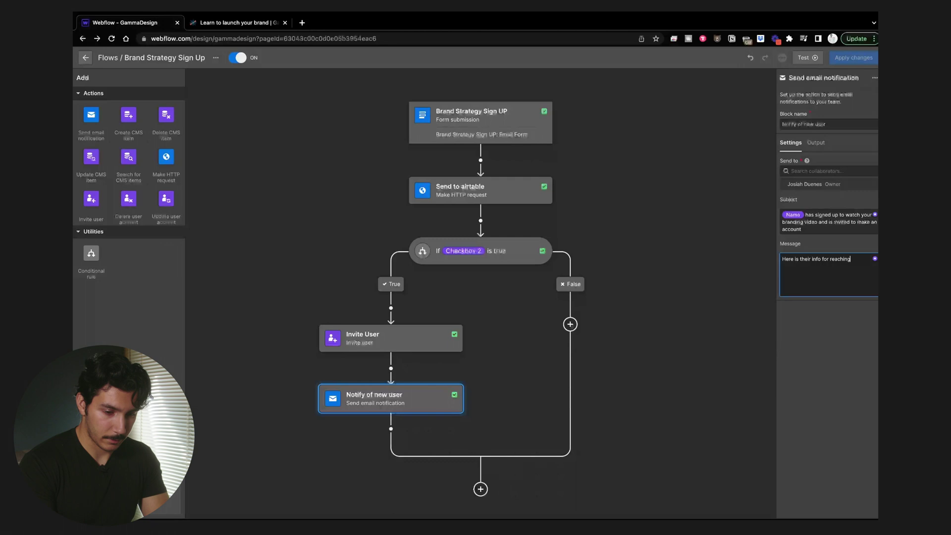
type(" out")
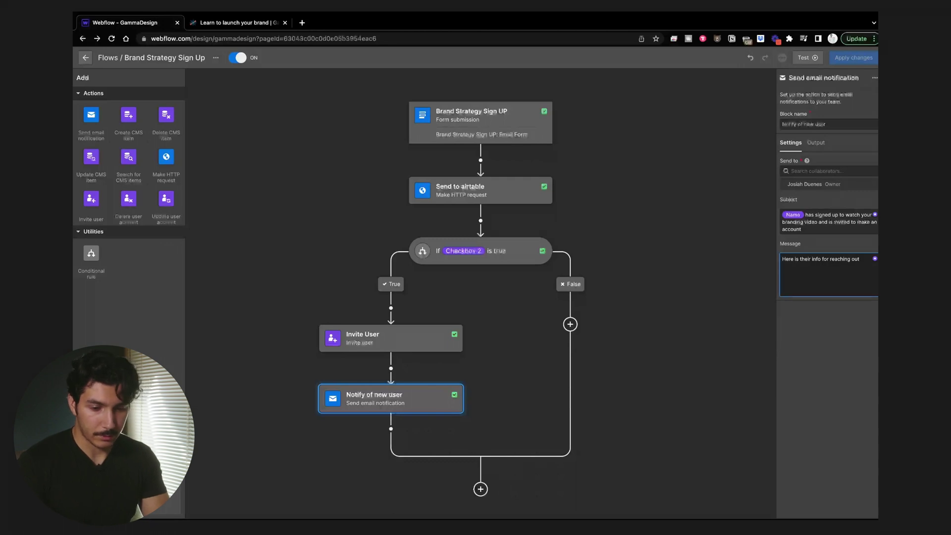
Step: Insert the form's Name and Email variables below the text, giving Name a 'no-nam' fallback
left_click(875, 259)
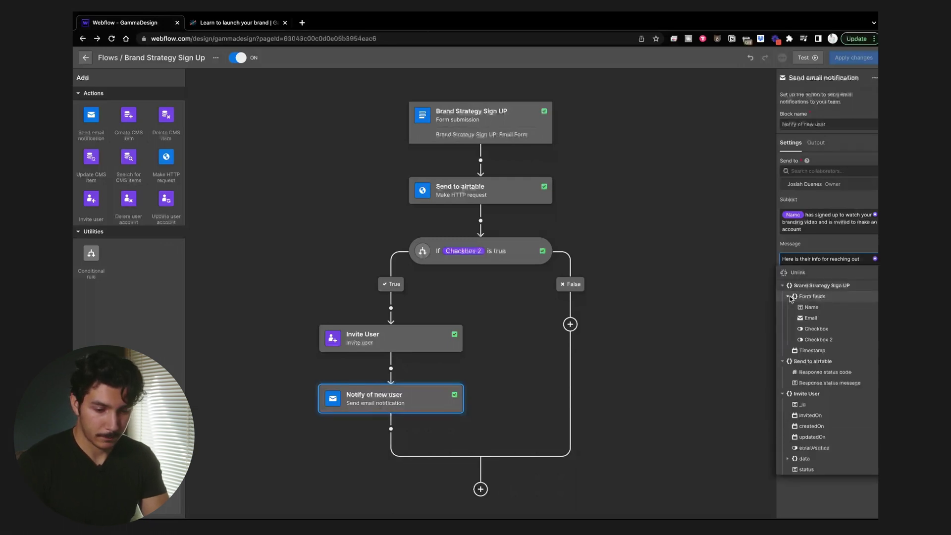
left_click(810, 308)
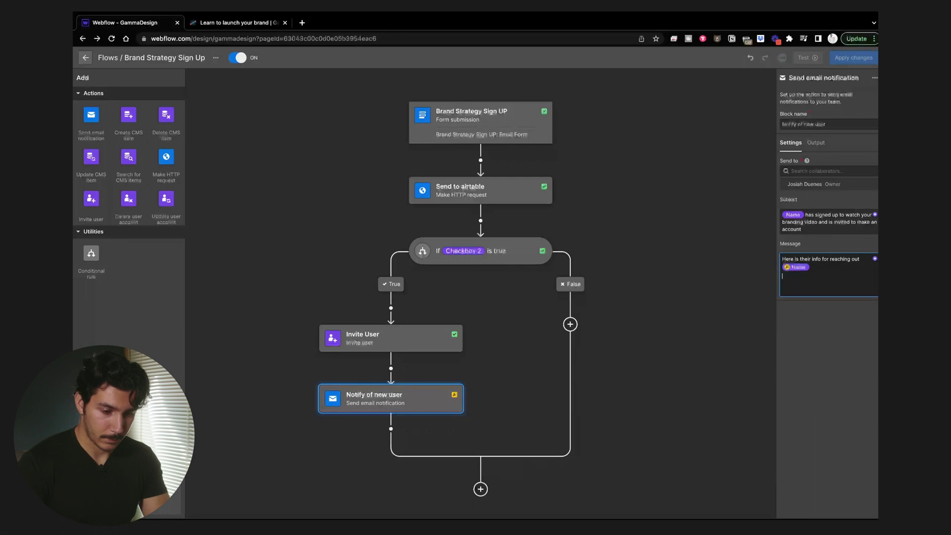
left_click(875, 259)
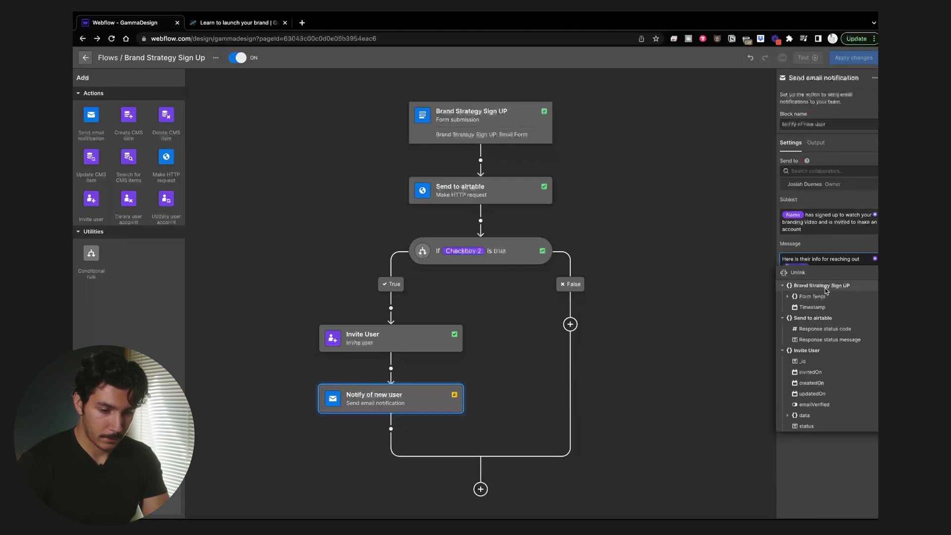
left_click(813, 296)
left_click(811, 308)
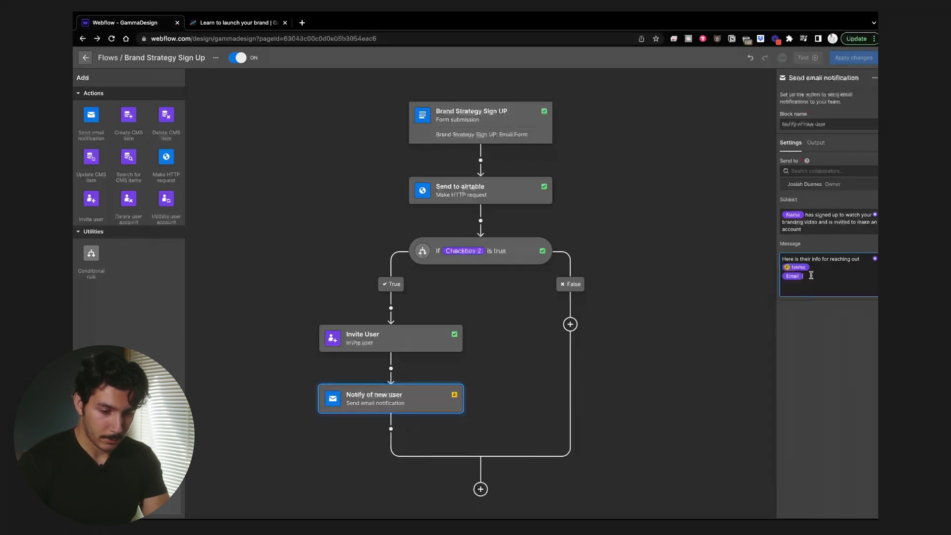
left_click(803, 271)
left_click(804, 267)
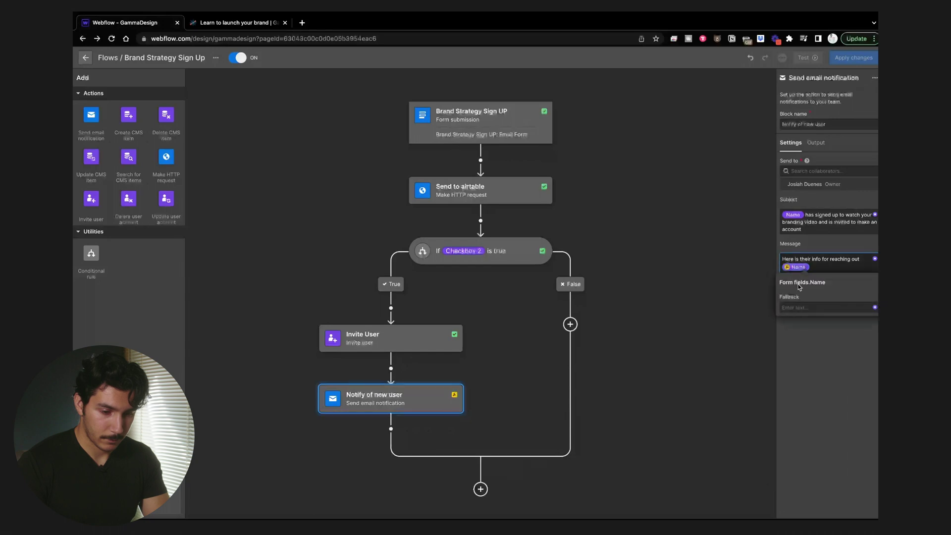
left_click(806, 306)
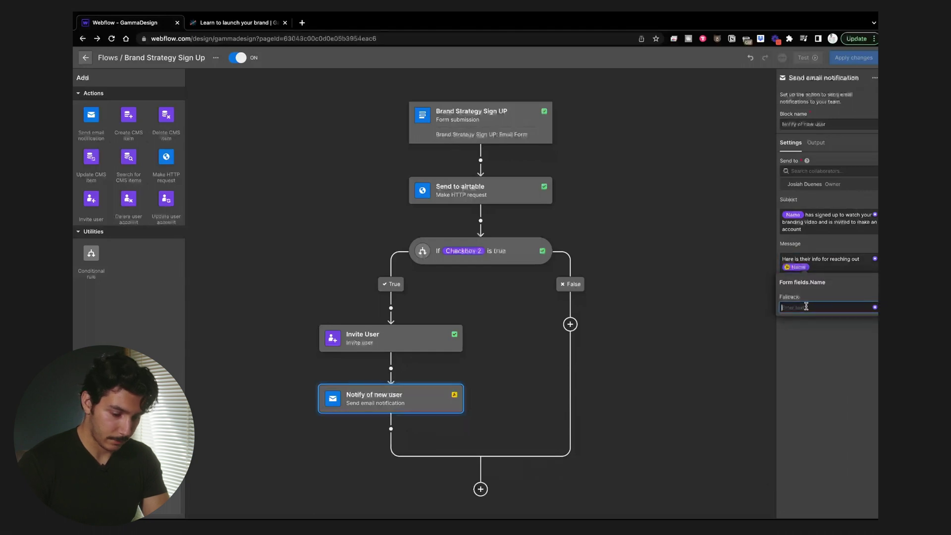
type("no-")
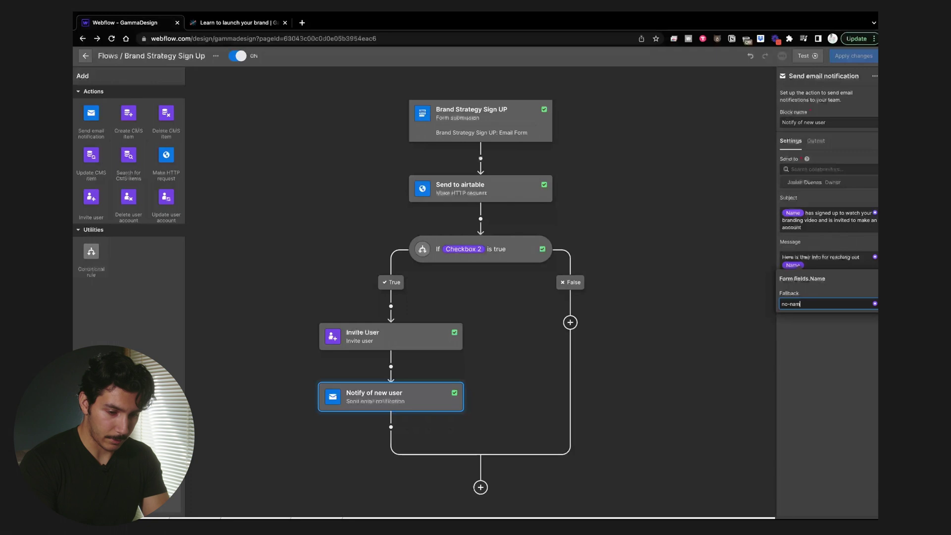
type("nam")
left_click(813, 342)
left_click(826, 268)
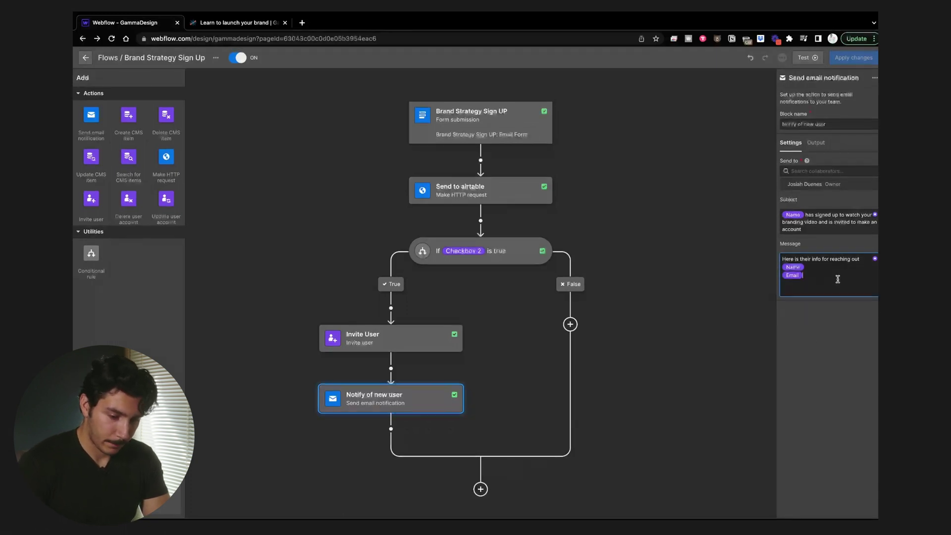
Step: On a new line, insert Invite User's invitedOn date into the message
key("Return")
left_click(875, 259)
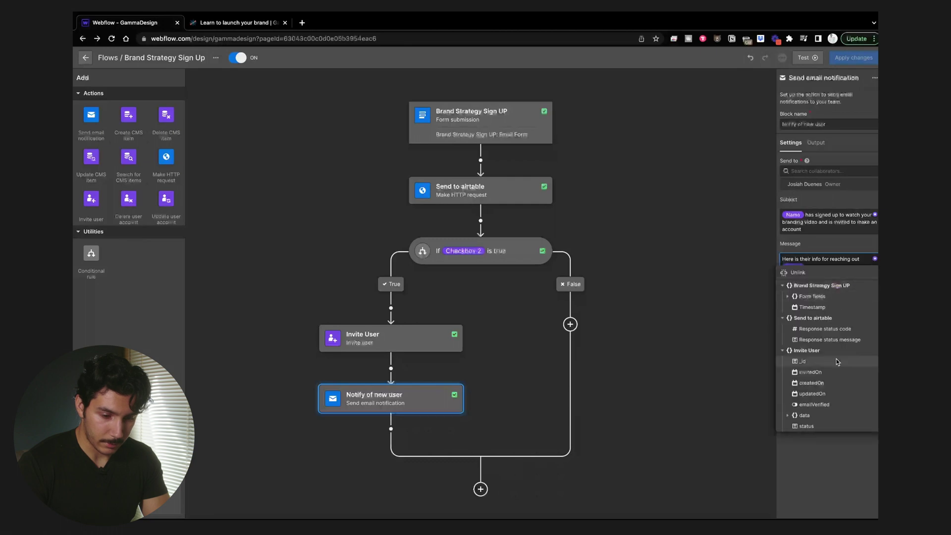
left_click(827, 373)
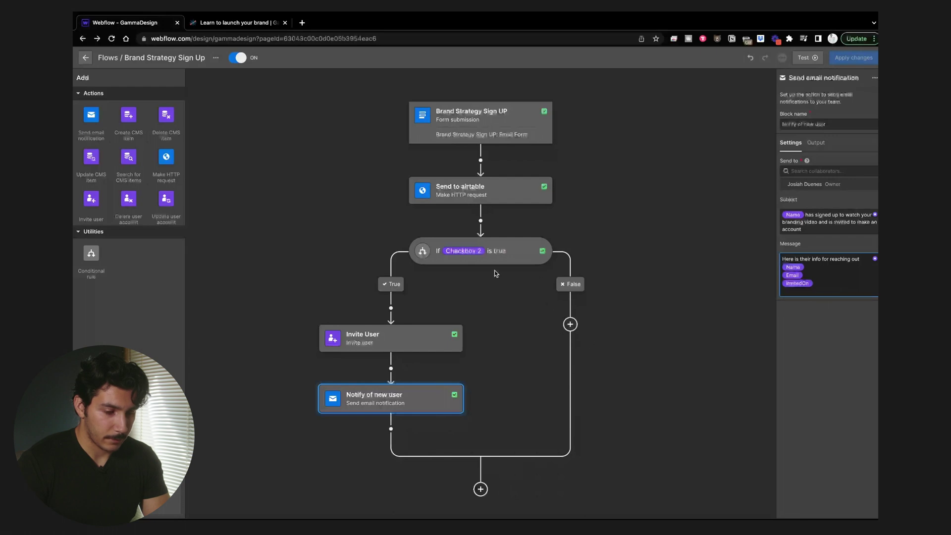
Step: Add an email notification to the False branch, sent to the owner and named 'Notify of interest'
left_click(570, 326)
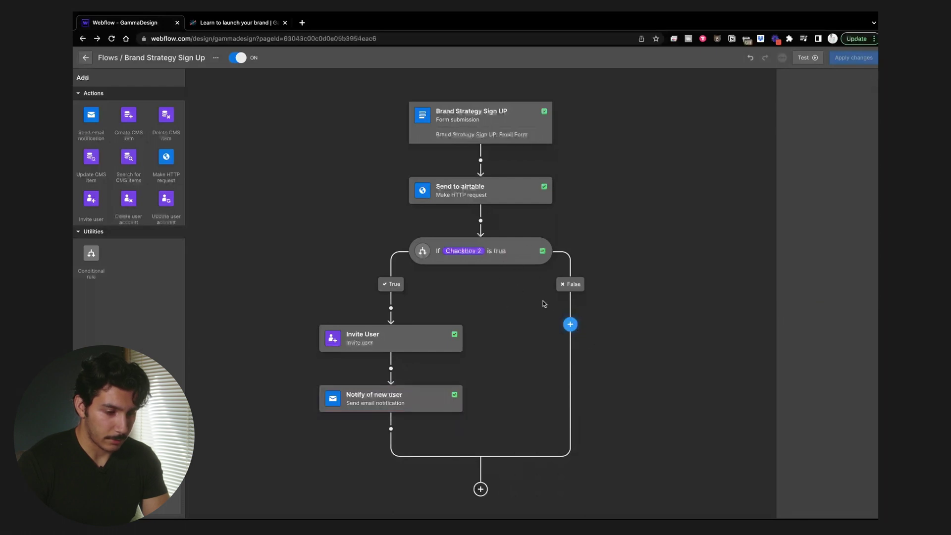
left_click_drag(94, 122, 540, 320)
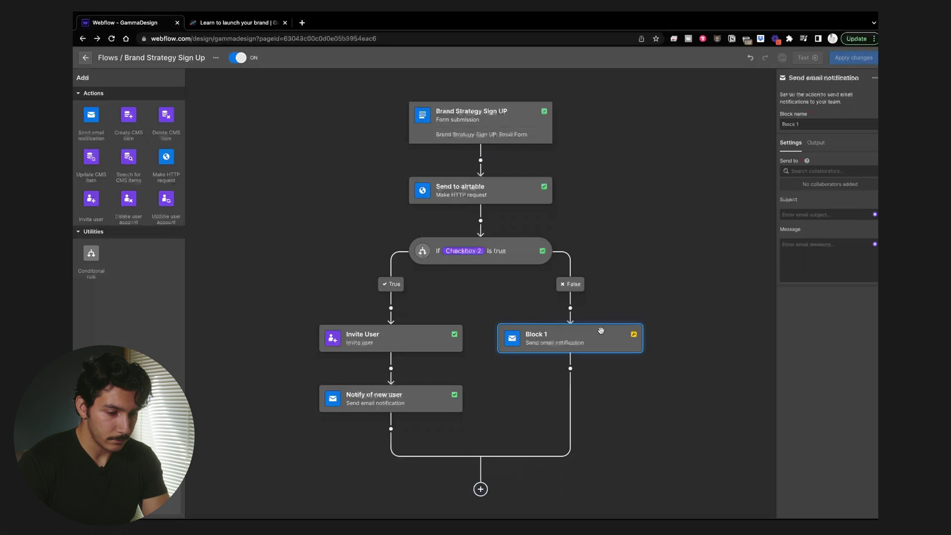
left_click(820, 170)
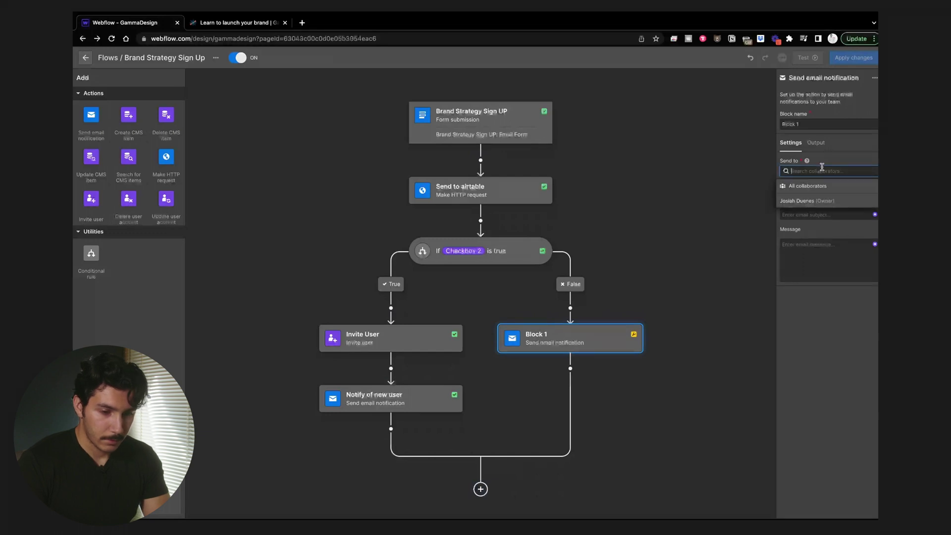
left_click(825, 206)
left_click(811, 123)
key("super+a")
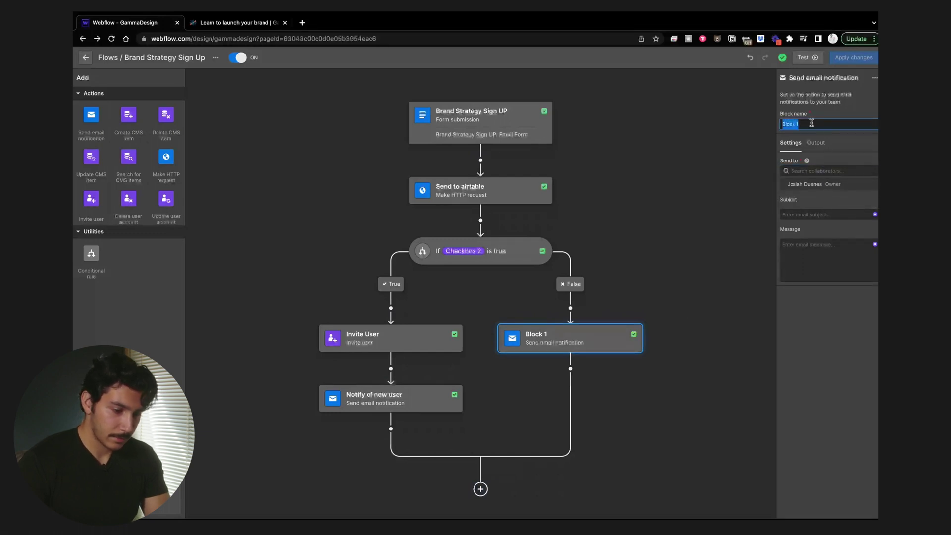
type("Notify")
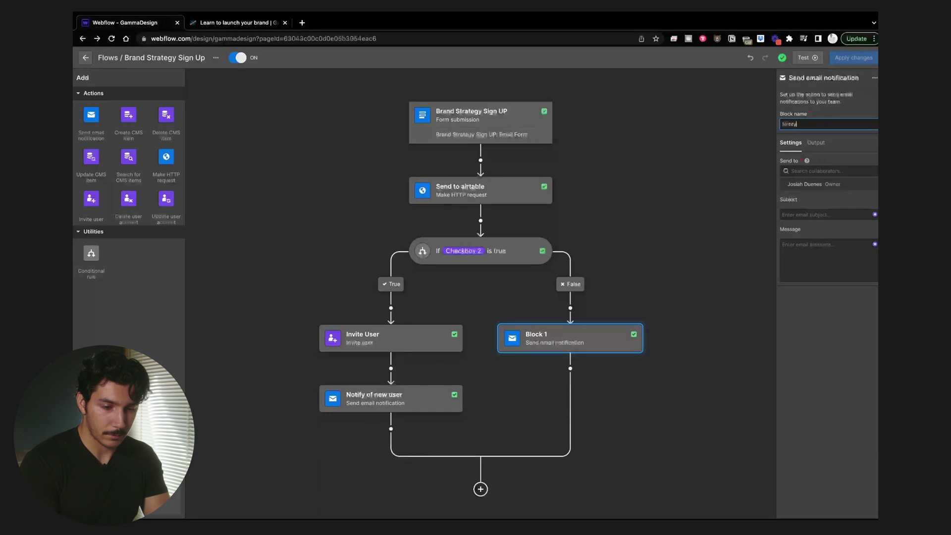
type(" of intereste")
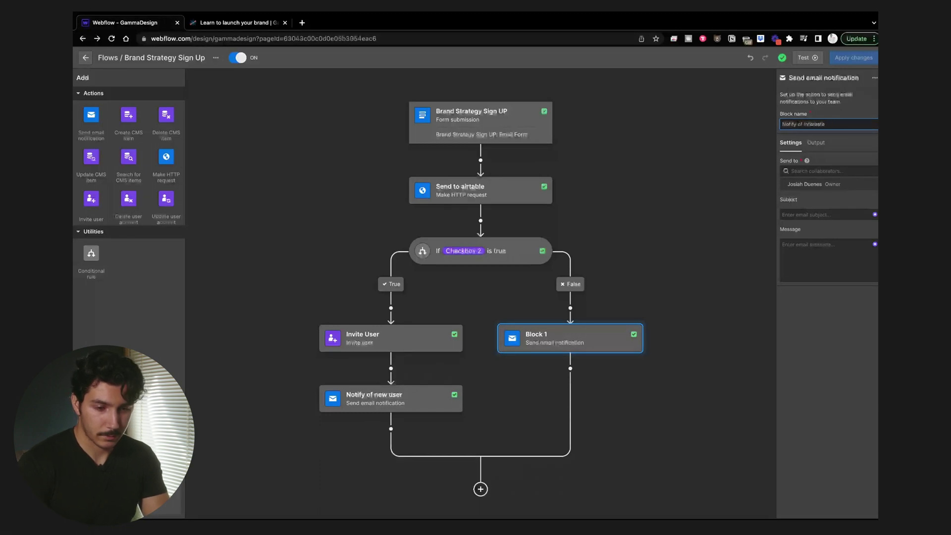
key("BackSpace")
key("BackSpace")
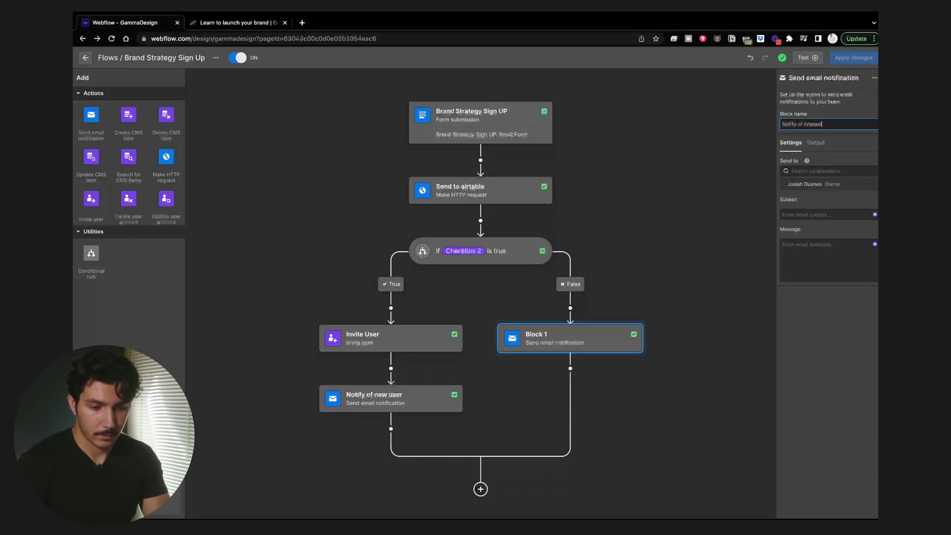
Step: Set the subject to the Name variable (Email fallback) followed by 'is interest'
left_click(822, 214)
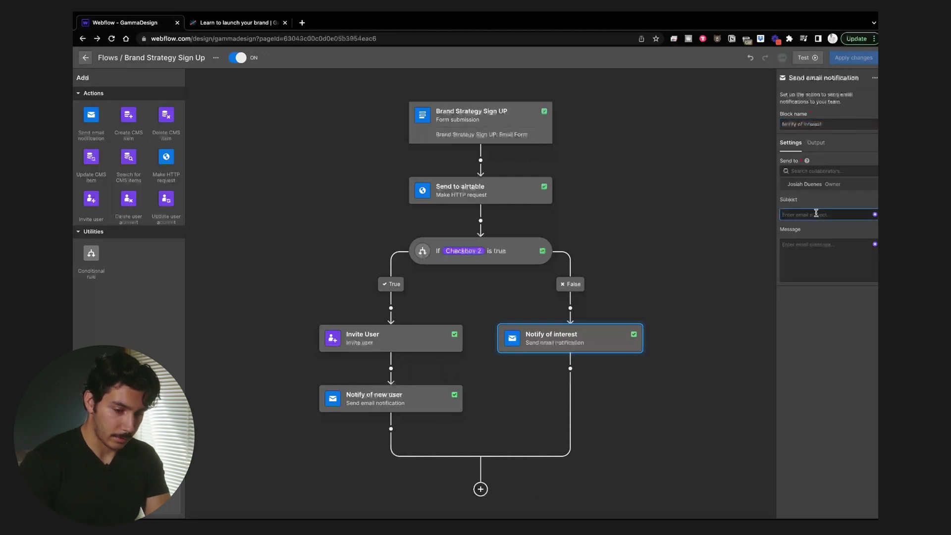
left_click(874, 215)
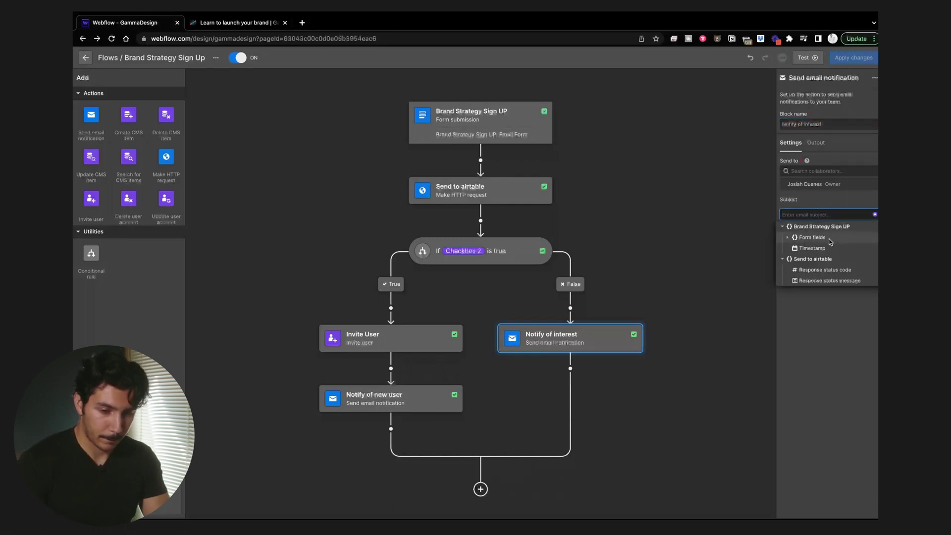
left_click(788, 238)
left_click(811, 248)
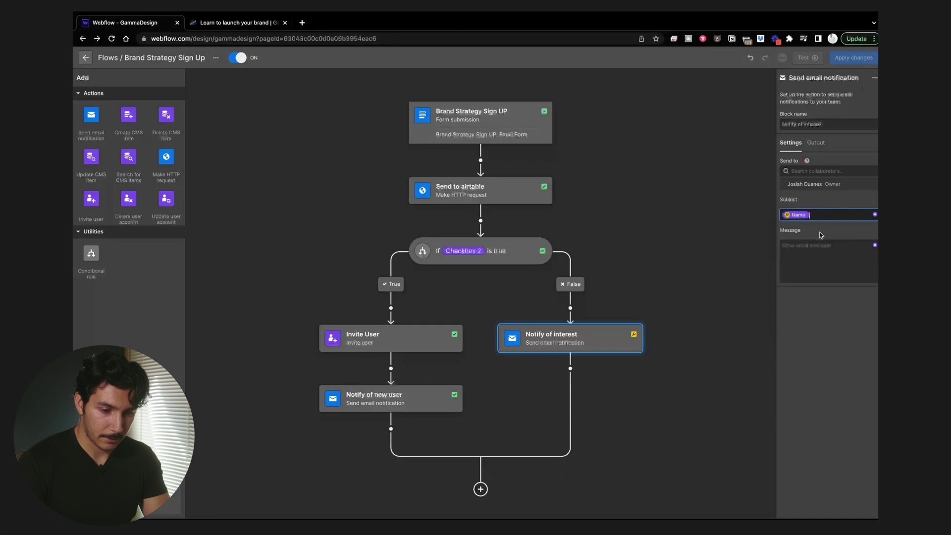
left_click(808, 254)
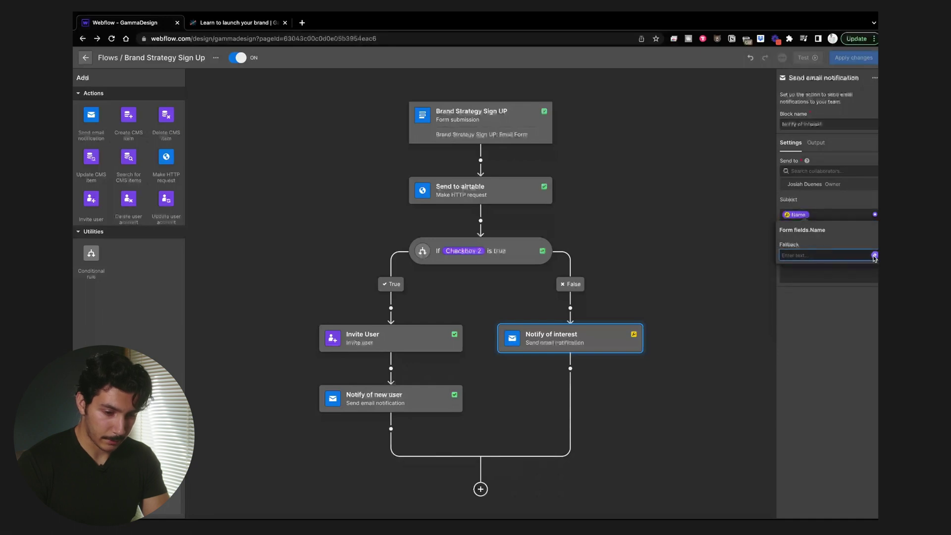
left_click(875, 255)
left_click(789, 279)
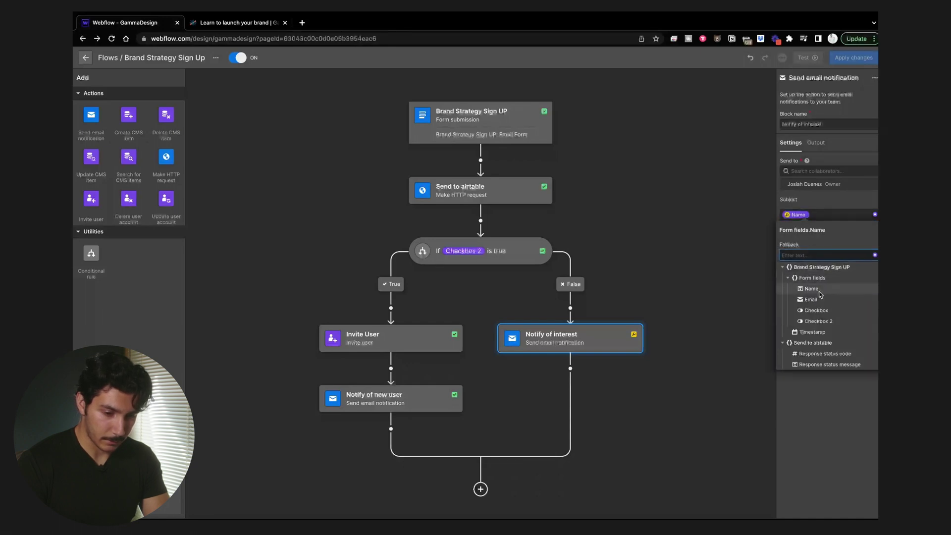
left_click(814, 299)
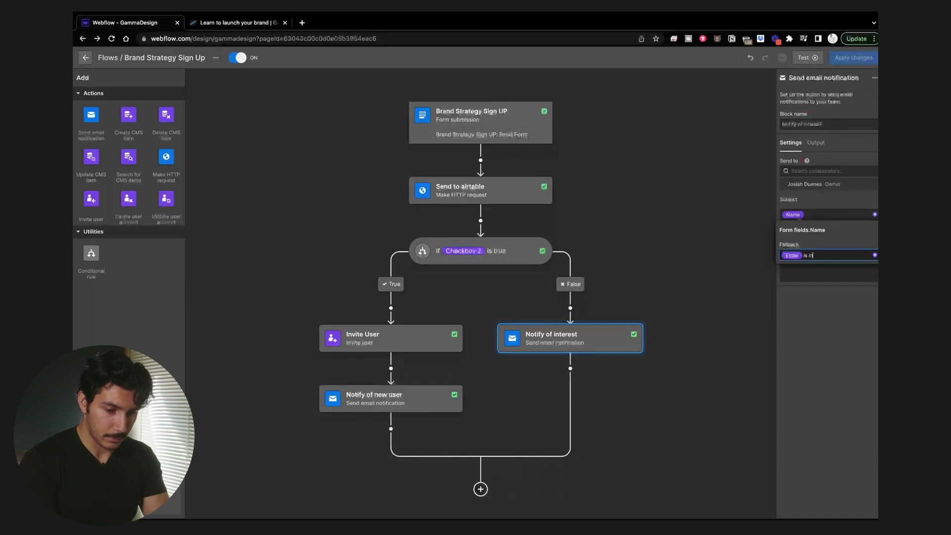
type("is interested in the brand spri")
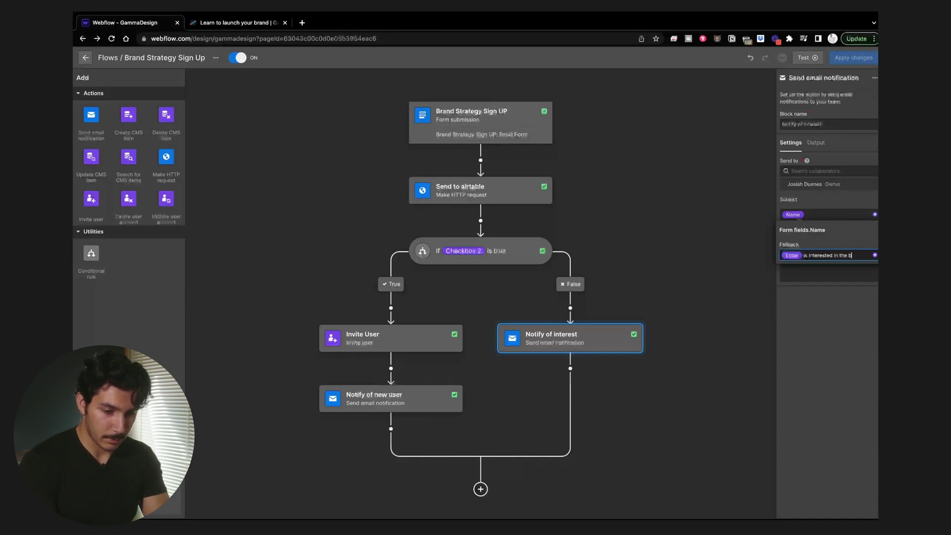
Step: Put the form's Name variable in the message with a 'no name' fallback
left_click(826, 268)
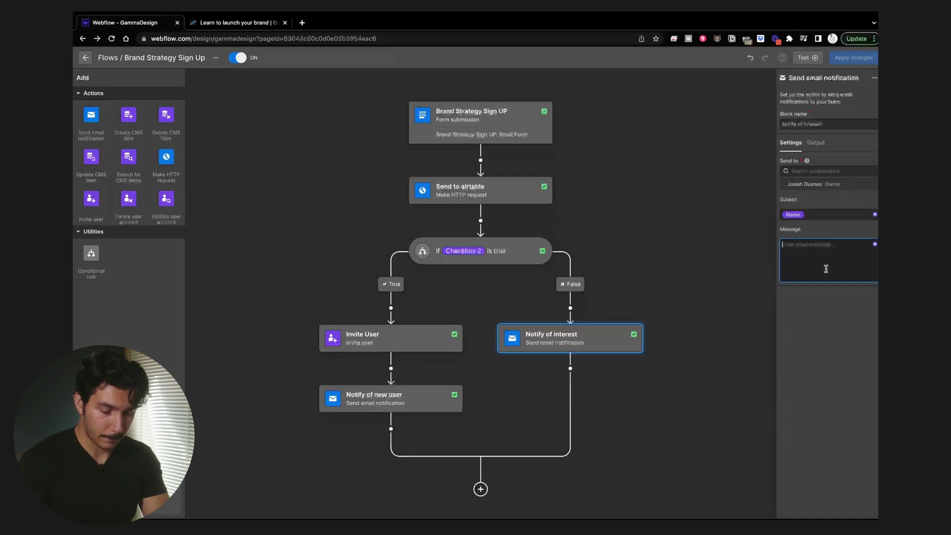
left_click(875, 244)
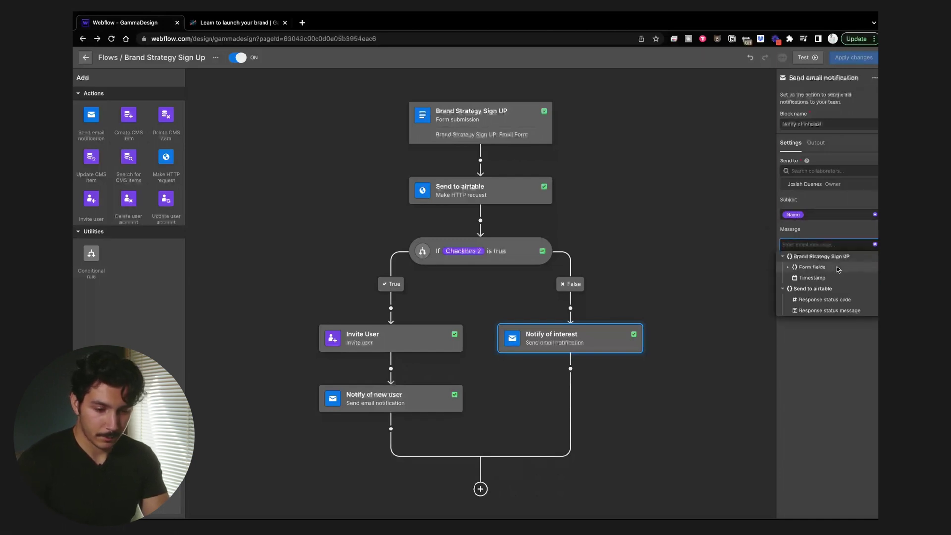
left_click(788, 267)
left_click(811, 278)
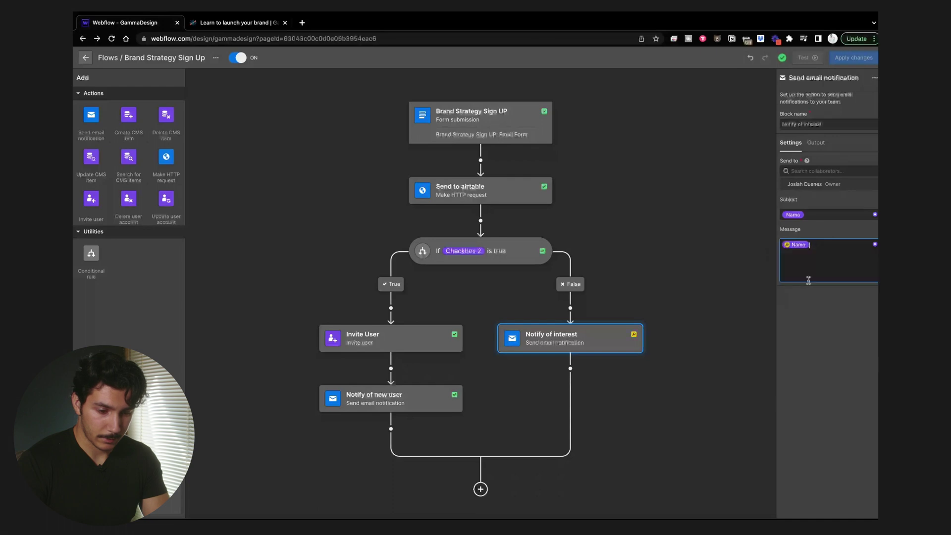
left_click(796, 244)
left_click(806, 285)
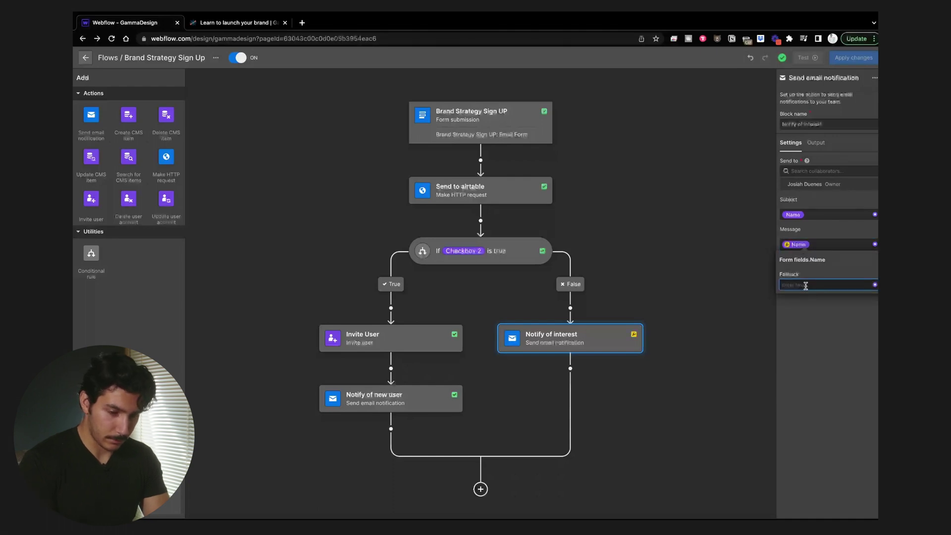
type("no")
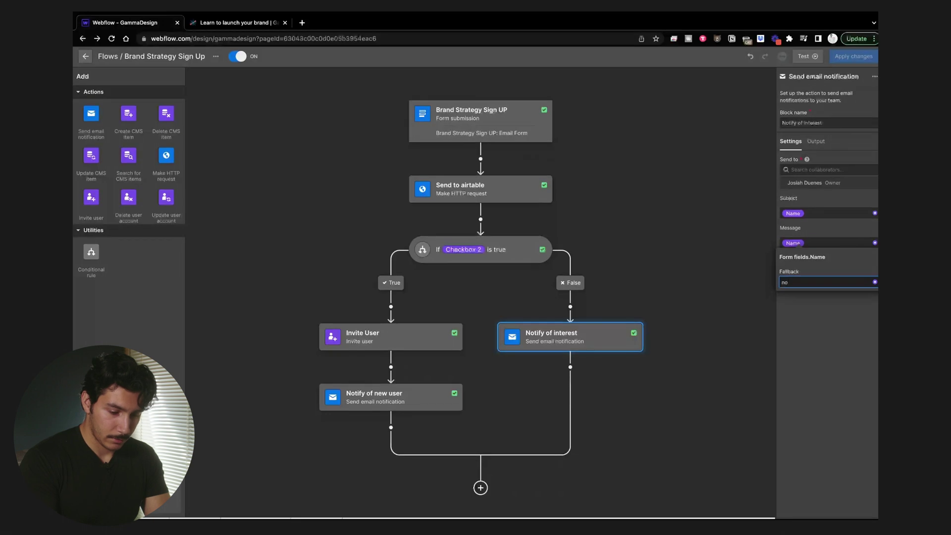
type(" name")
left_click(816, 300)
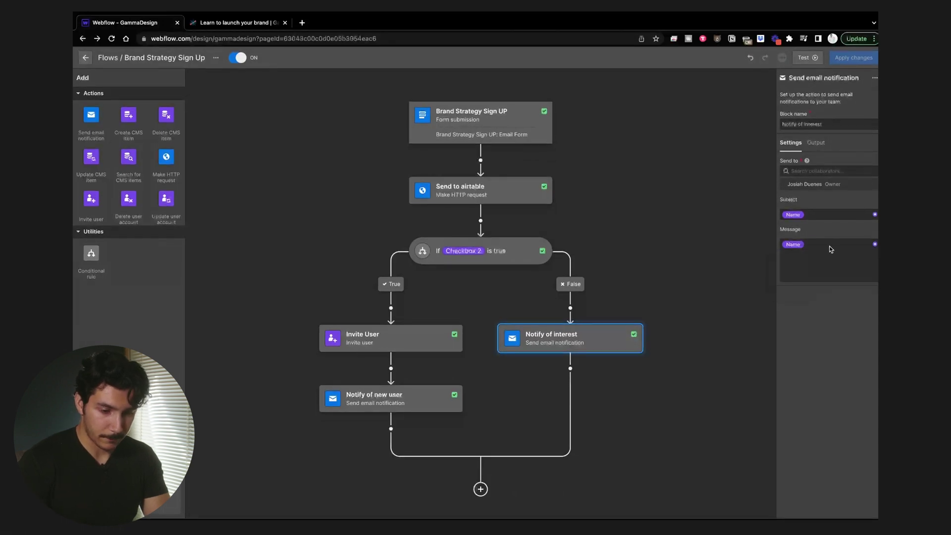
Step: Add the form's Email variable after Name in the message
left_click(830, 247)
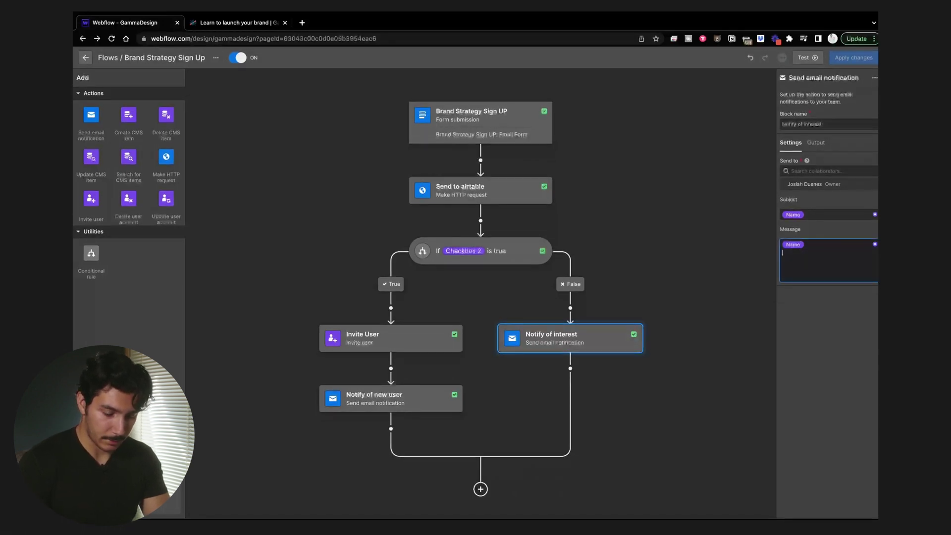
left_click(875, 245)
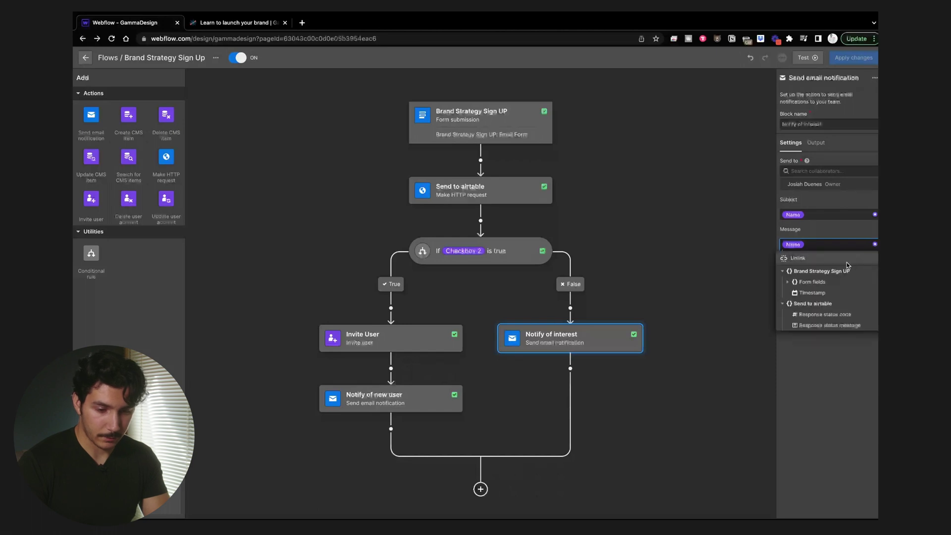
left_click(789, 282)
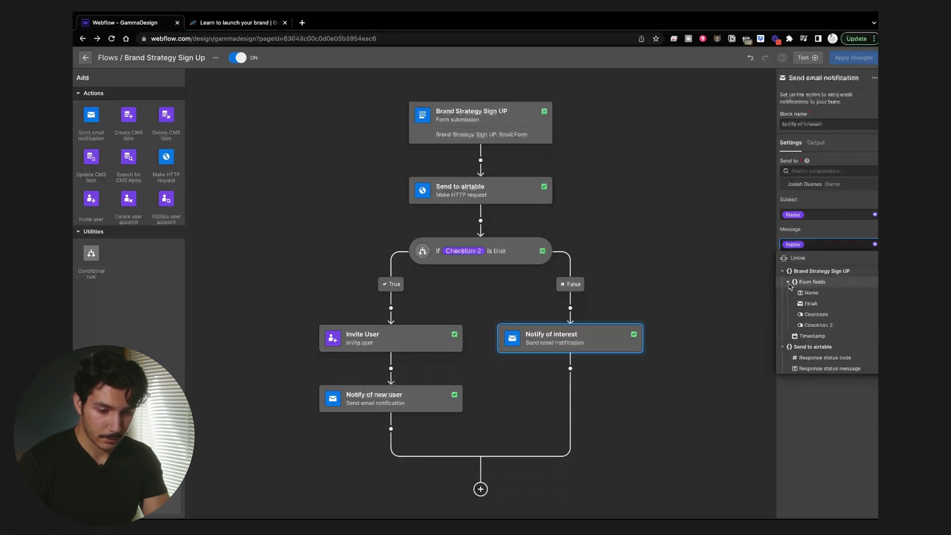
left_click(808, 304)
left_click(825, 313)
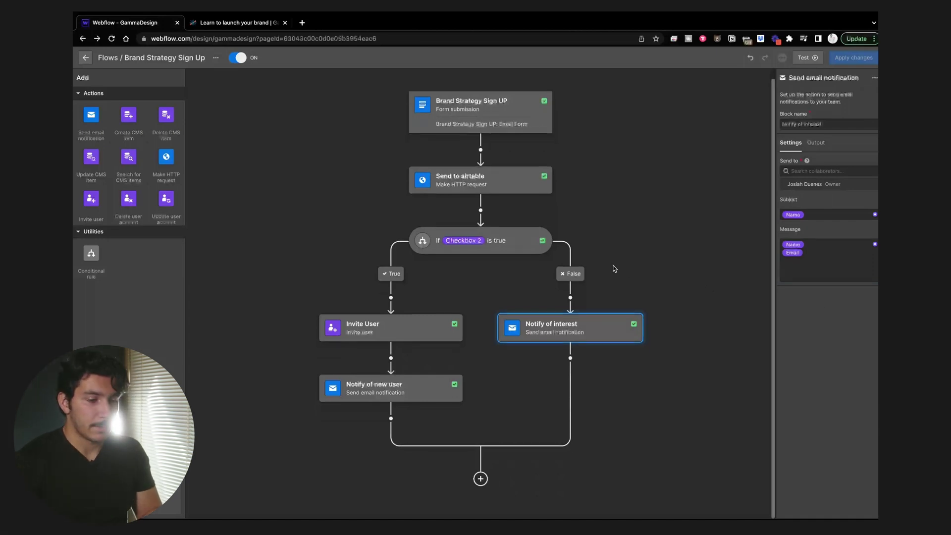
scroll(614, 269, "up", 1)
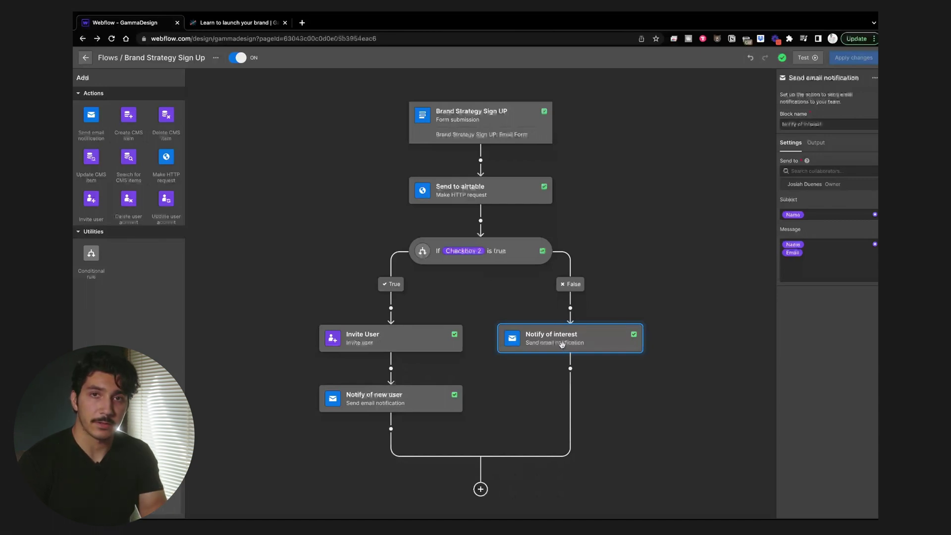
scroll(470, 489, "down", 1)
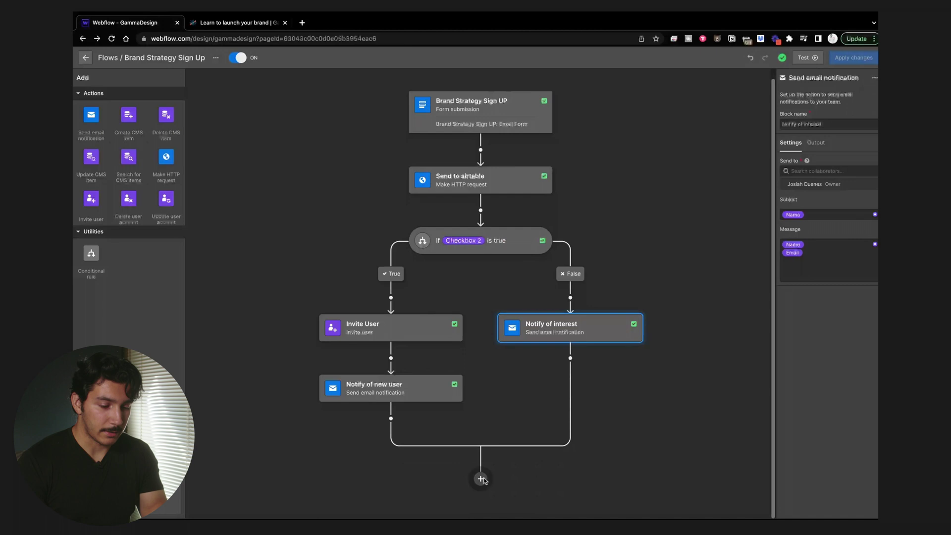
scroll(530, 464, "up", 1)
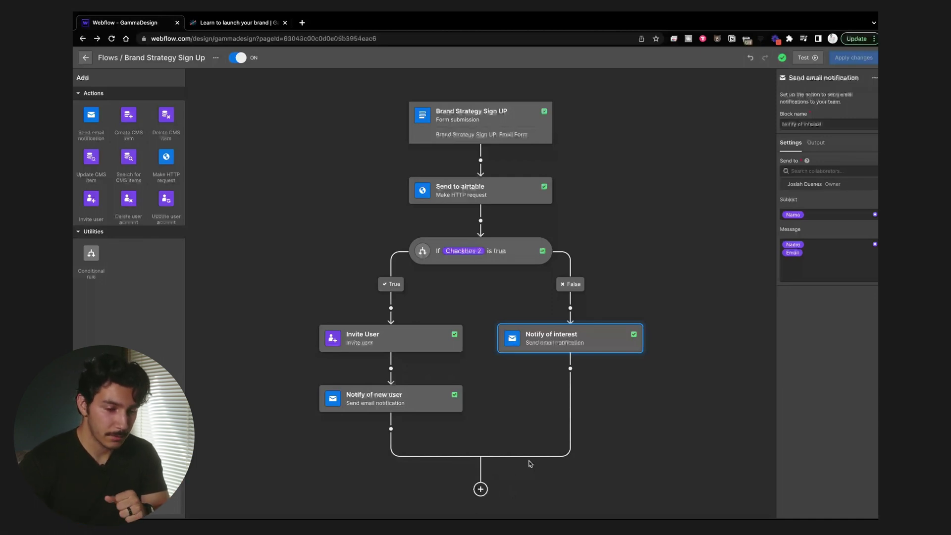
scroll(530, 464, "down", 1)
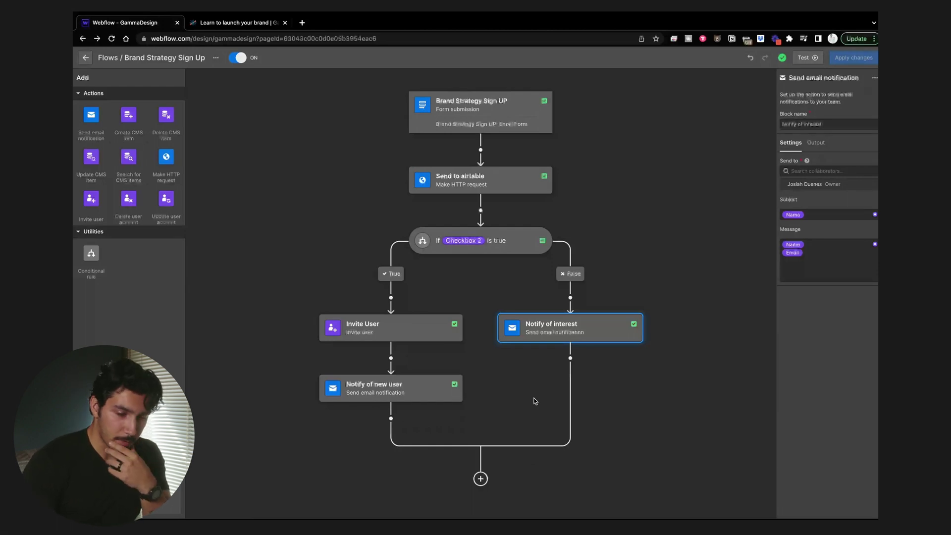
scroll(534, 394, "up", 1)
scroll(532, 393, "down", 1)
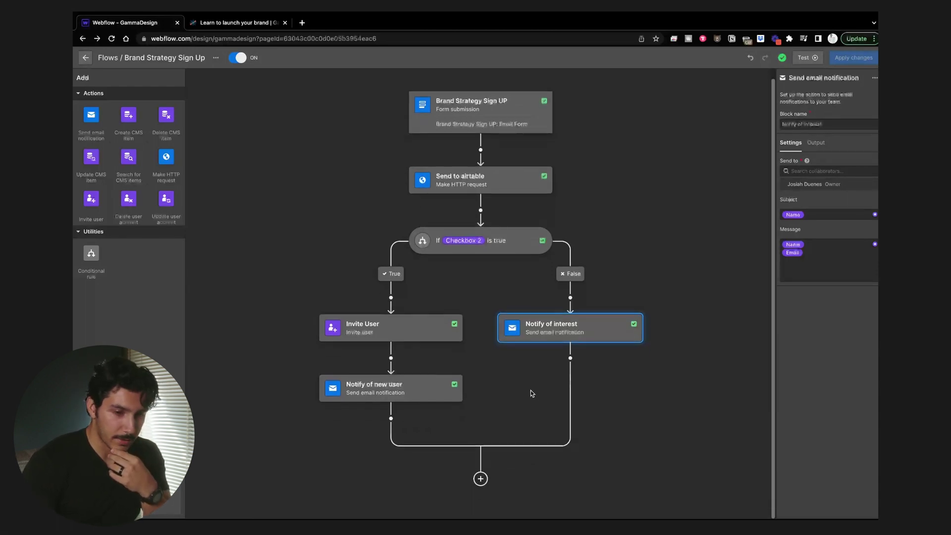
Step: Cancel the flow test, exit Logic back to the sign-up page, and show the publish destinations
left_click(811, 58)
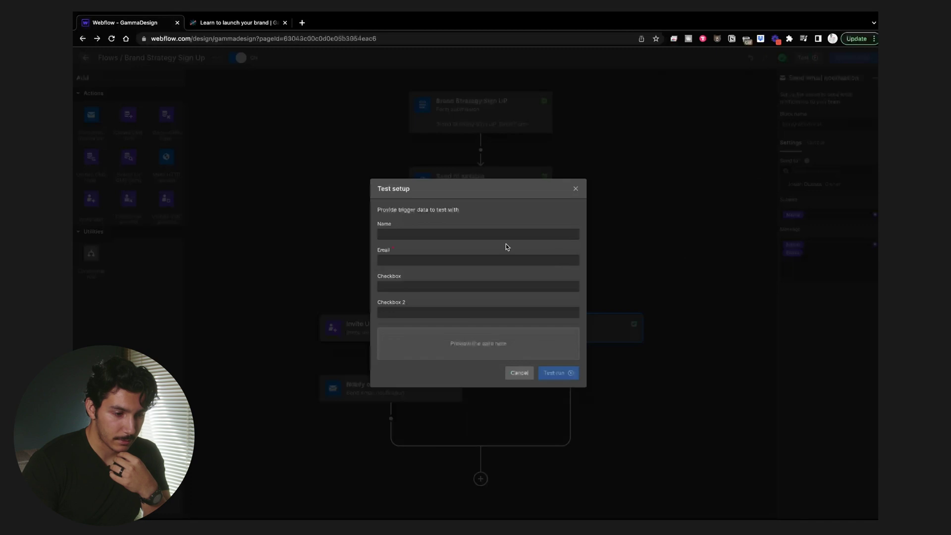
left_click(519, 373)
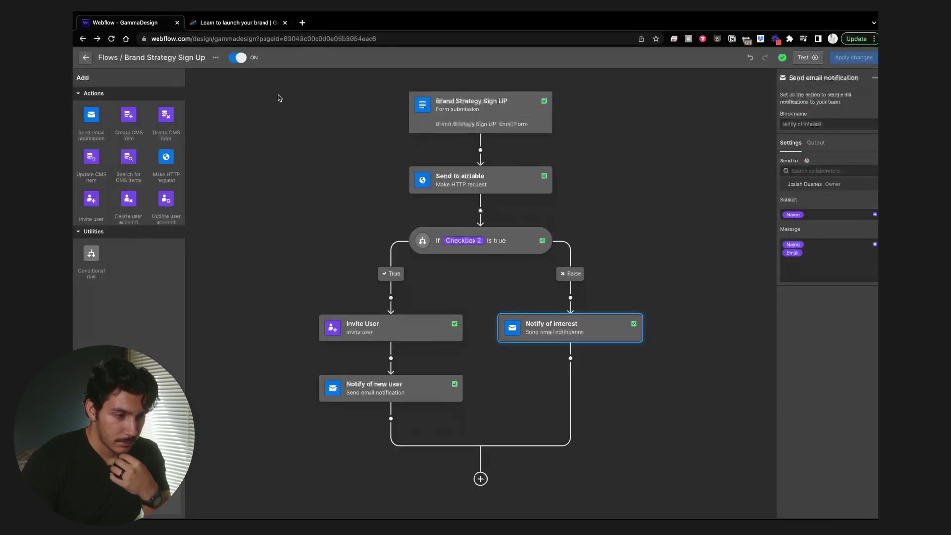
left_click(124, 64)
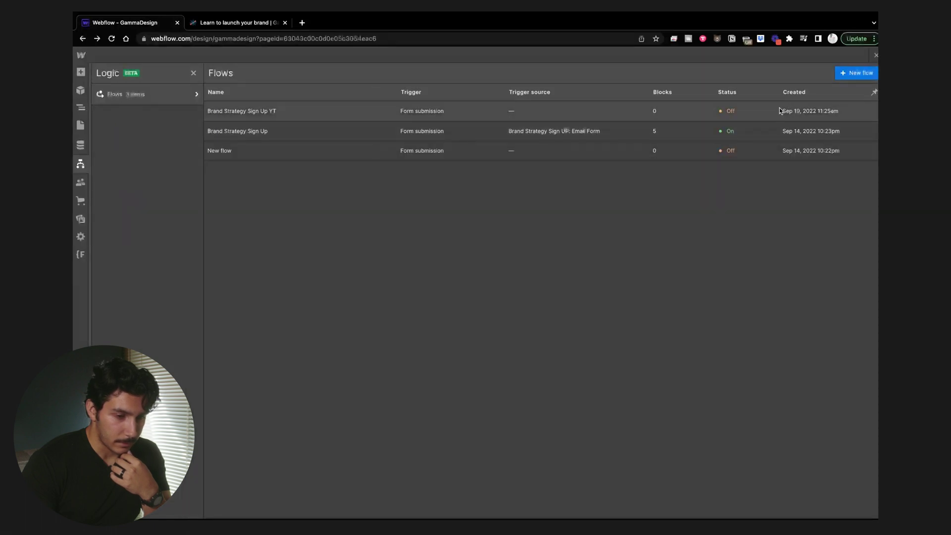
left_click(759, 138)
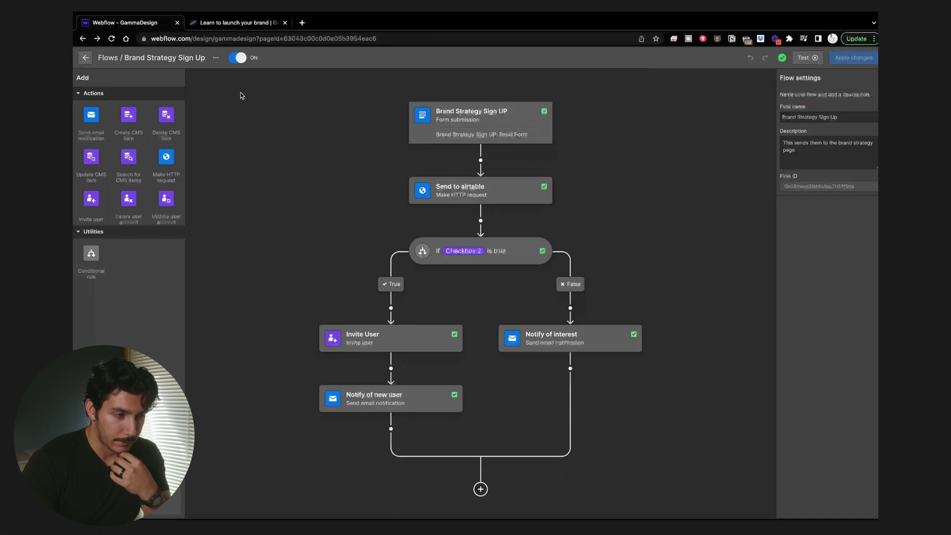
left_click(85, 58)
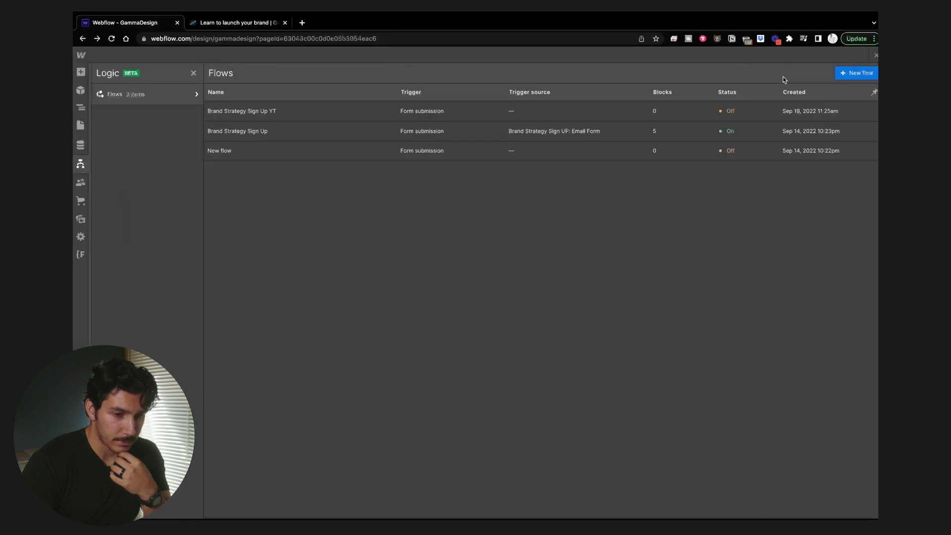
left_click(875, 55)
left_click(753, 57)
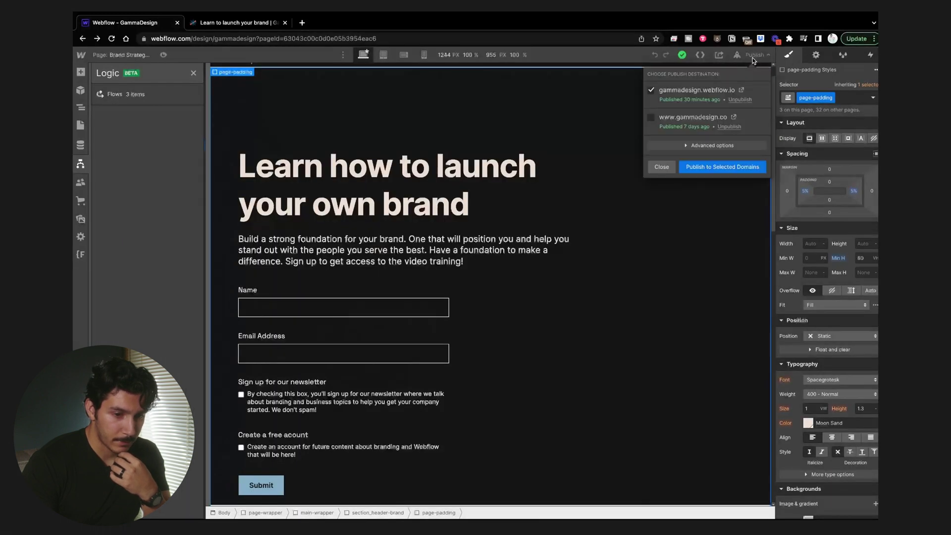
Step: Publish the site to the gammadesign.webflow.io domain via Publish to Selected Domains
left_click(731, 166)
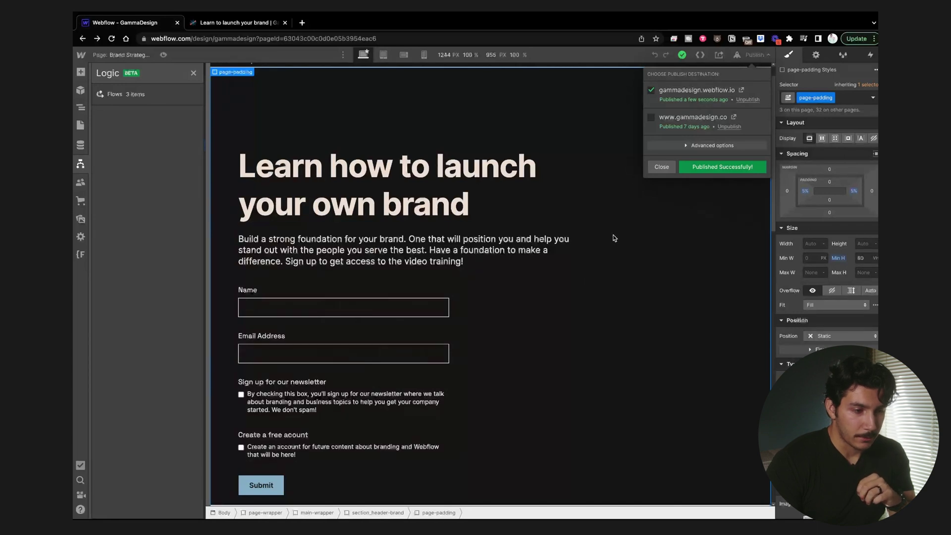
Step: Delete the empty Brand Strategy Sign Up YT flow, reopen Brand Strategy Sign Up, then view the live page
left_click(136, 96)
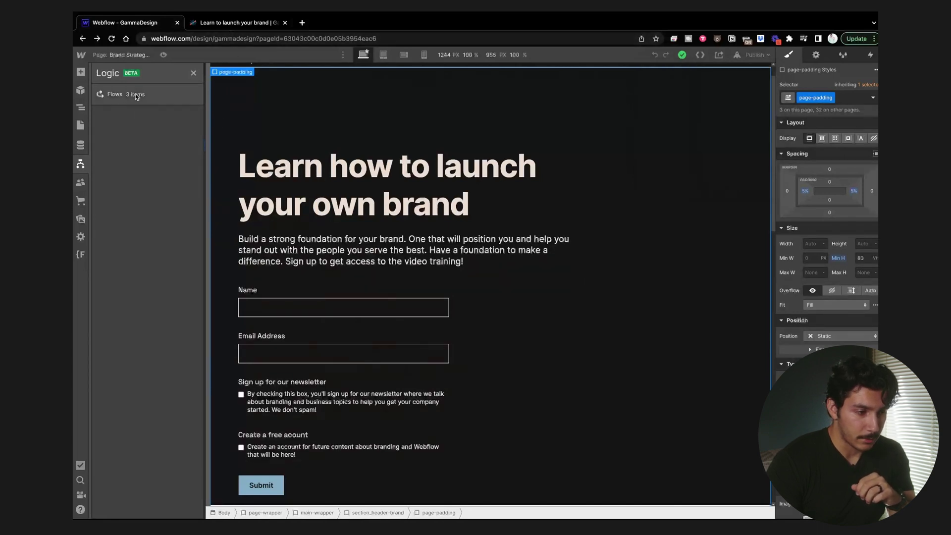
left_click(136, 96)
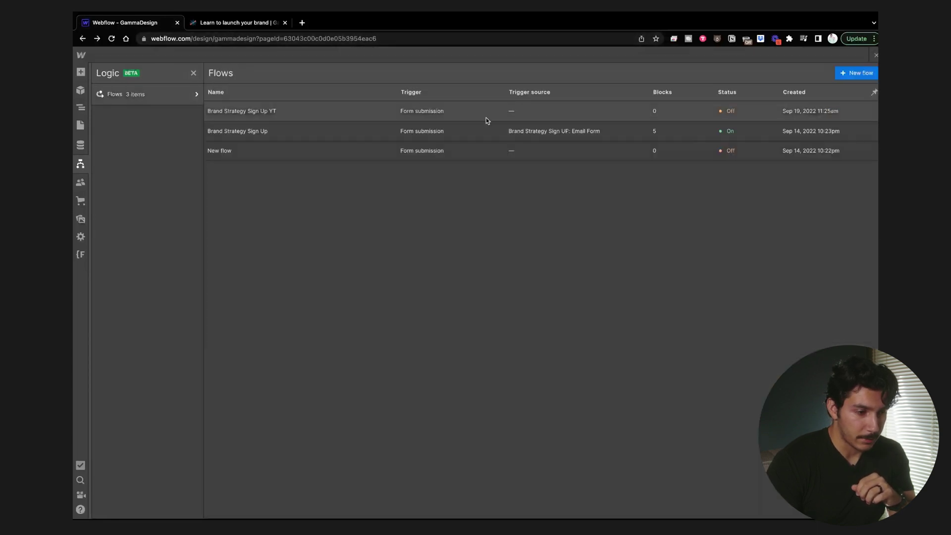
left_click(365, 121)
left_click(228, 57)
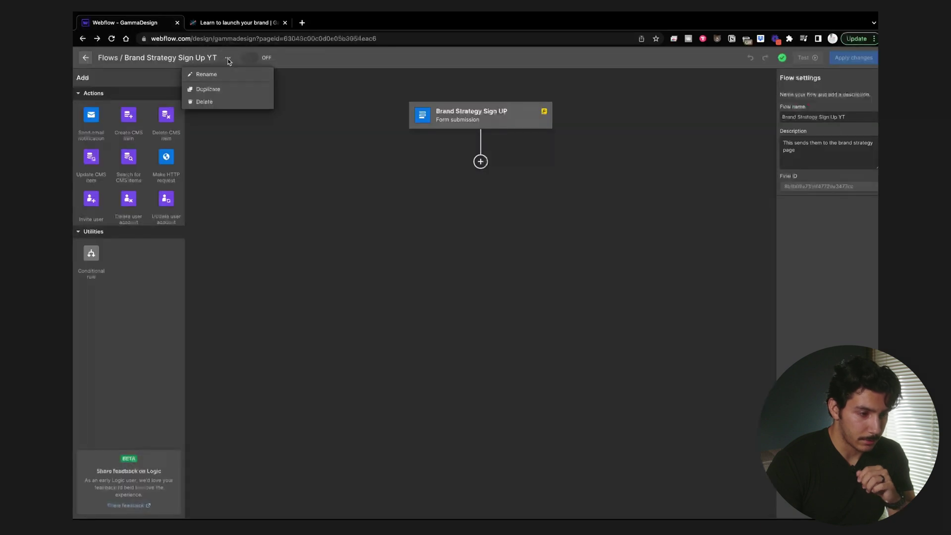
left_click(227, 100)
left_click(559, 310)
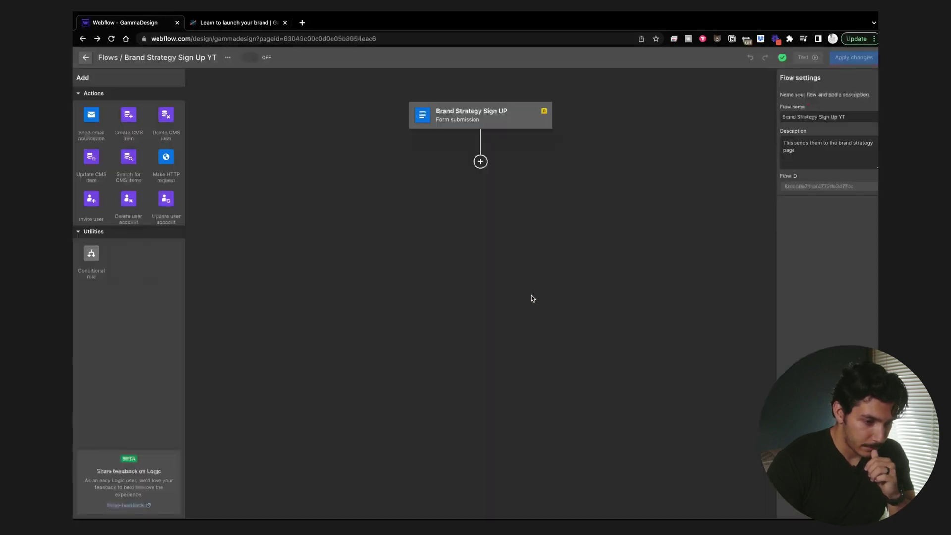
left_click(361, 115)
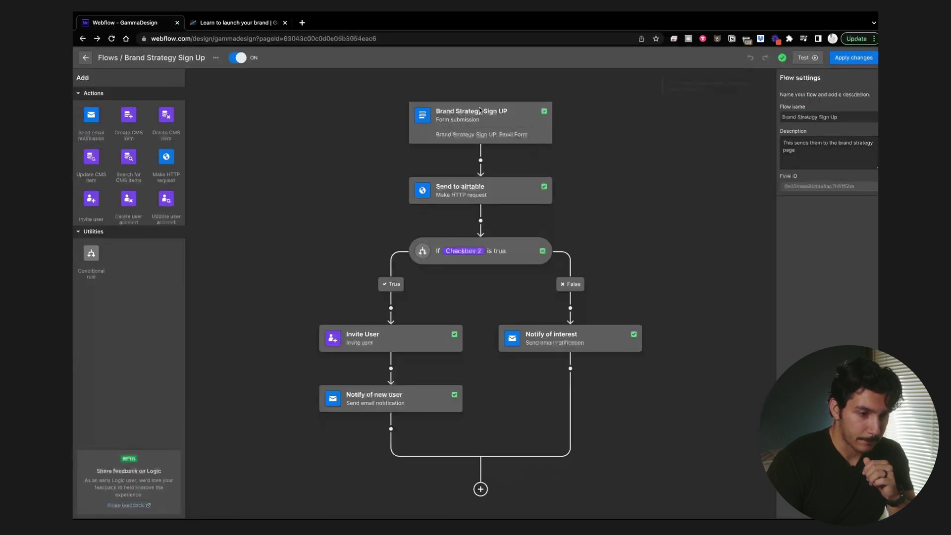
left_click(252, 22)
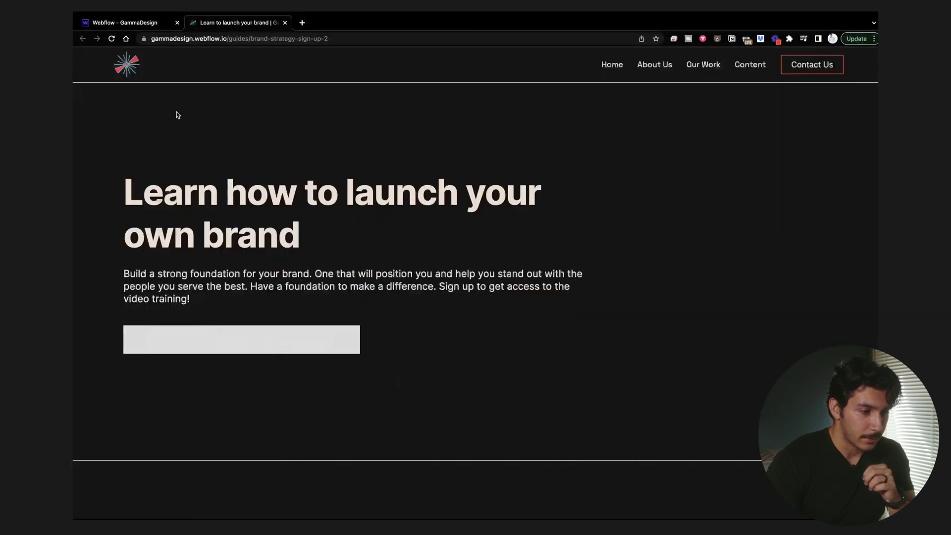
Step: Reload the live sign-up page and enter a test name, correcting a typo
left_click(113, 38)
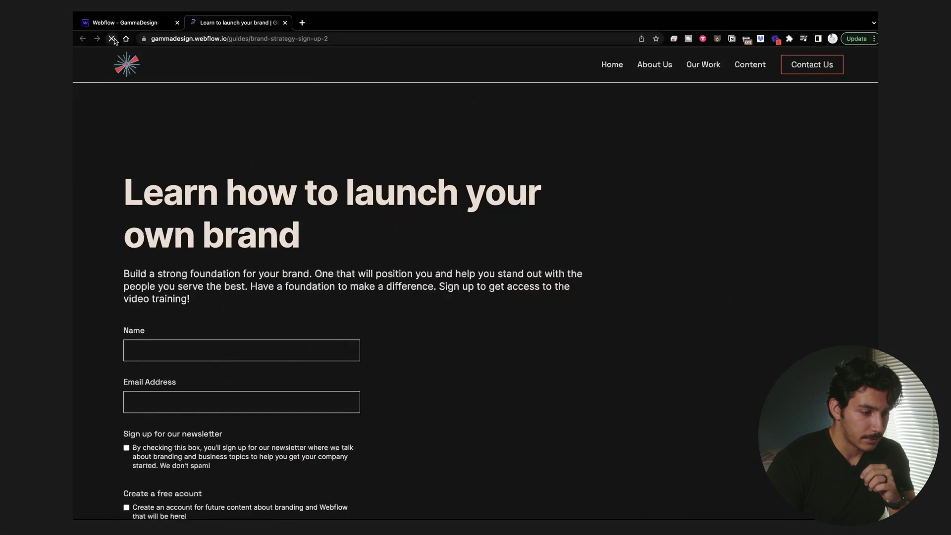
left_click(126, 27)
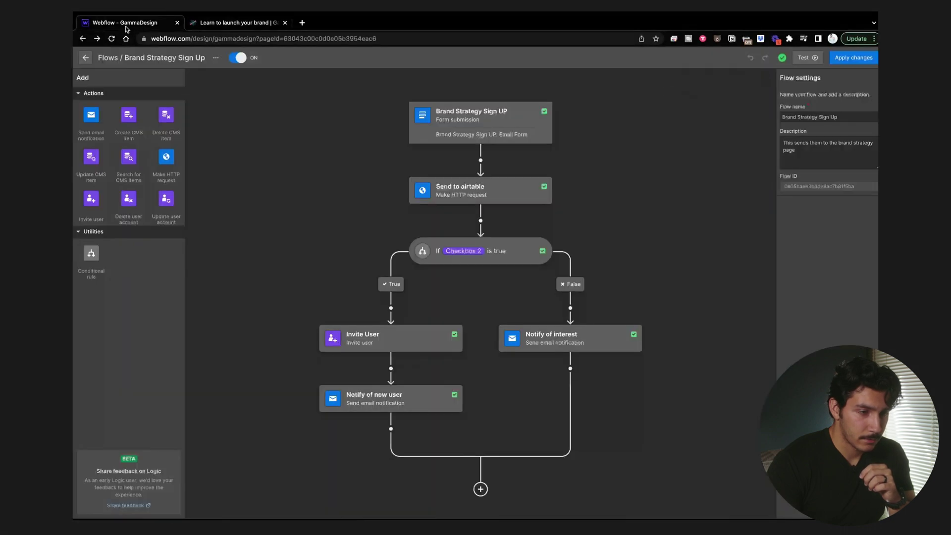
left_click(200, 26)
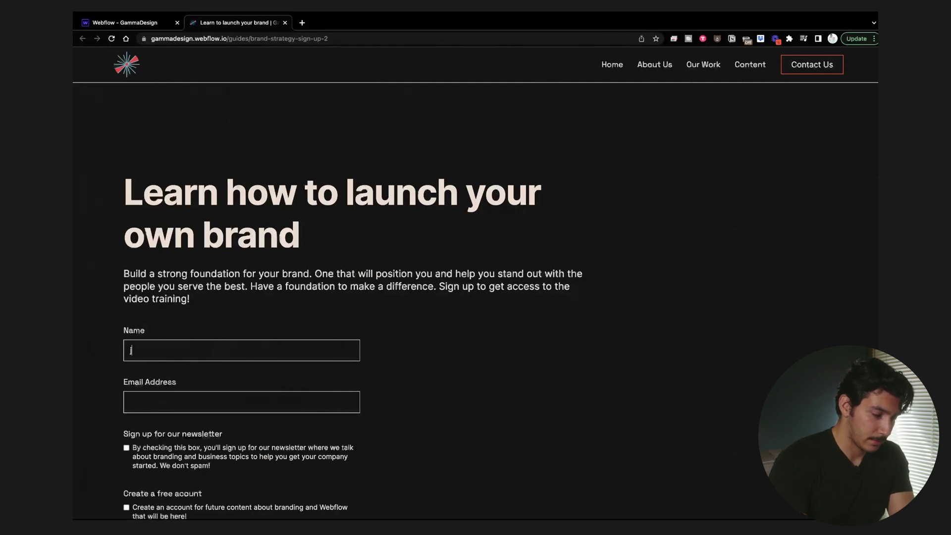
key("BackSpace")
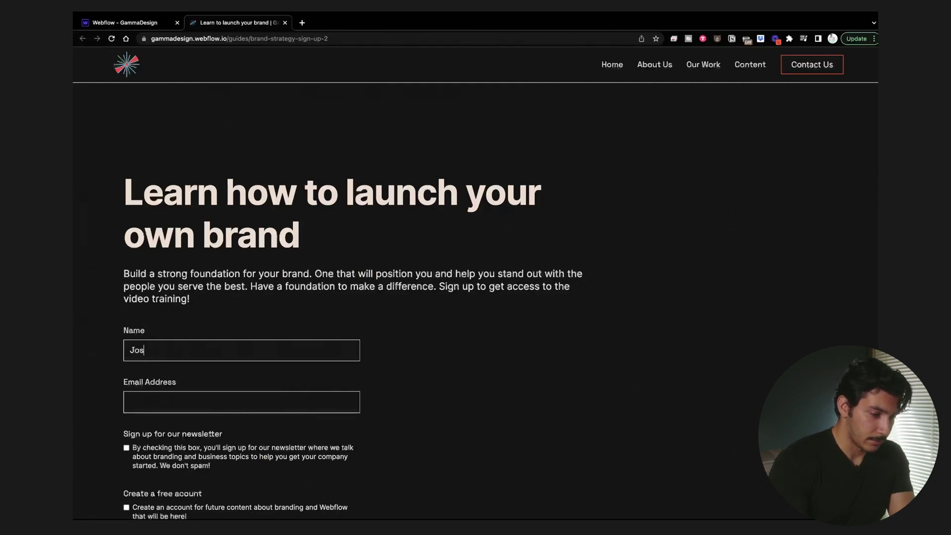
type("Y")
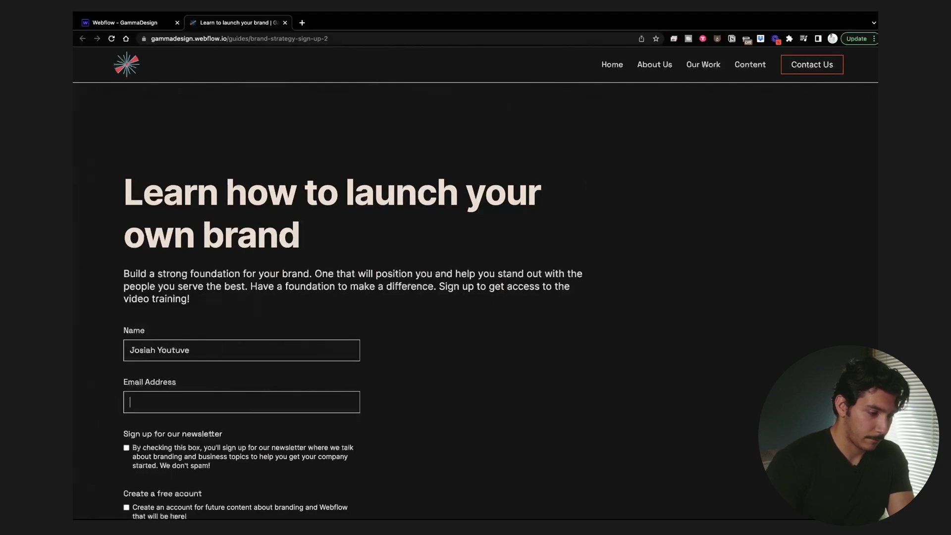
type("outuve")
key("BackSpace")
key("BackSpace")
type("b")
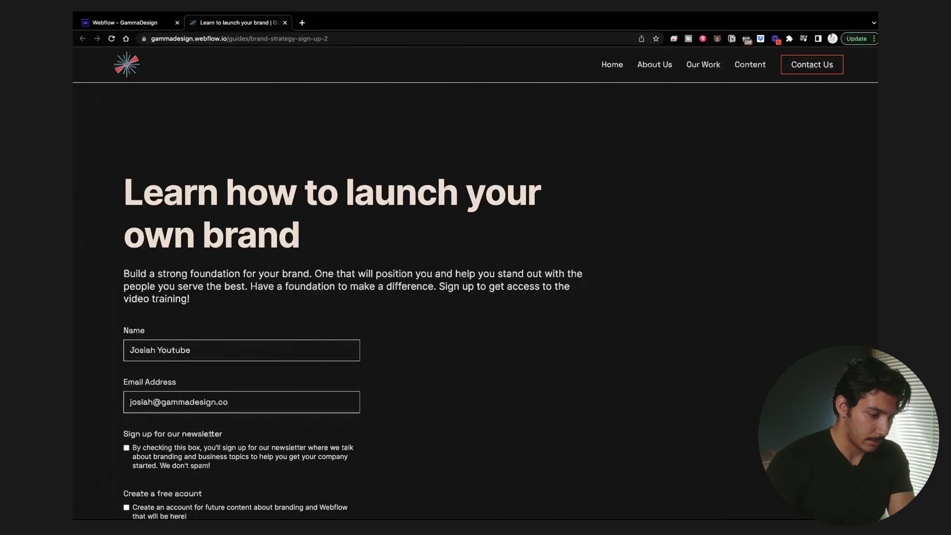
Step: Tick the newsletter and create-a-free-account checkboxes and submit the form
left_click(143, 460)
scroll(143, 461, "down", 3)
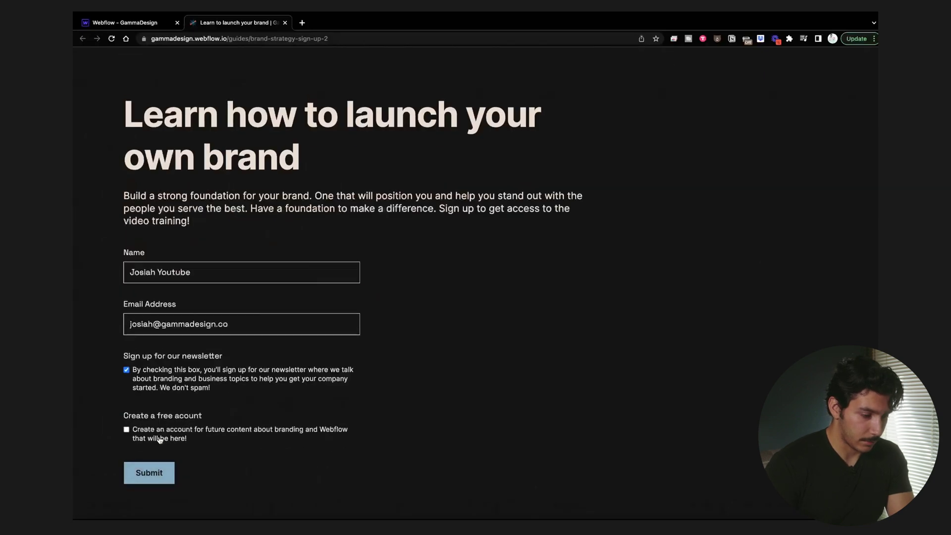
left_click(157, 438)
left_click(156, 472)
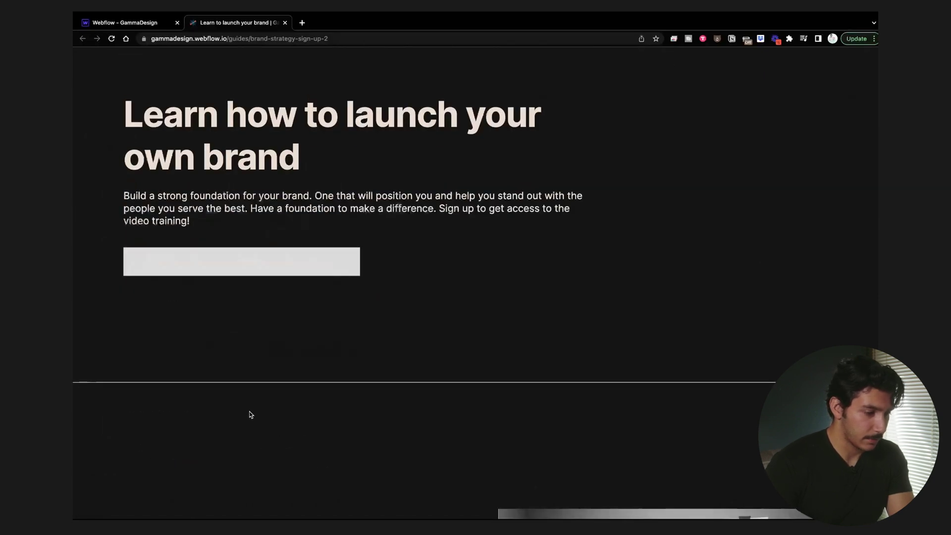
scroll(249, 414, "up", 3)
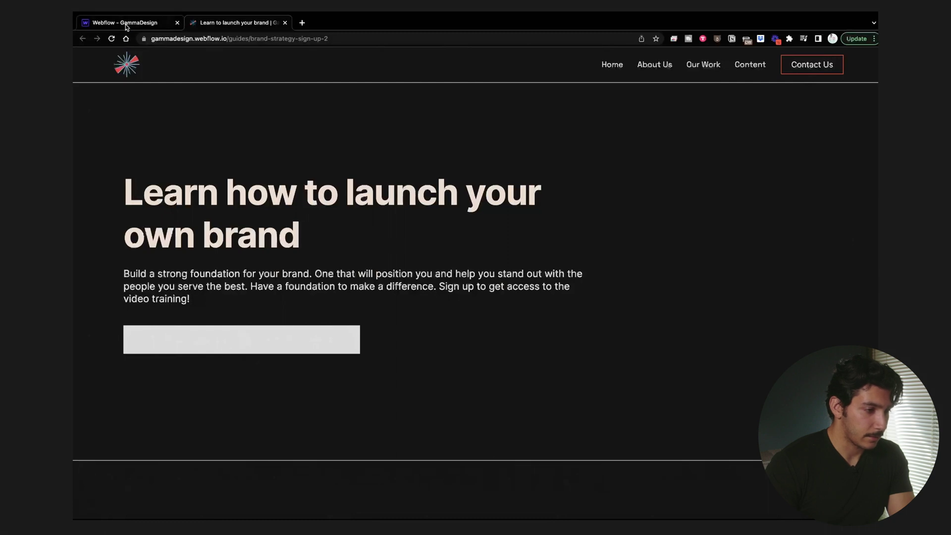
left_click(151, 35)
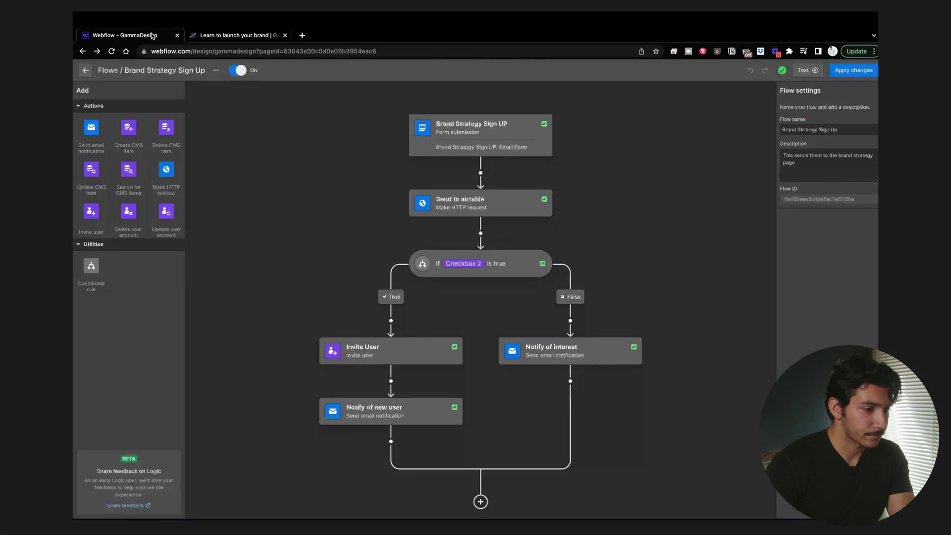
left_click(243, 36)
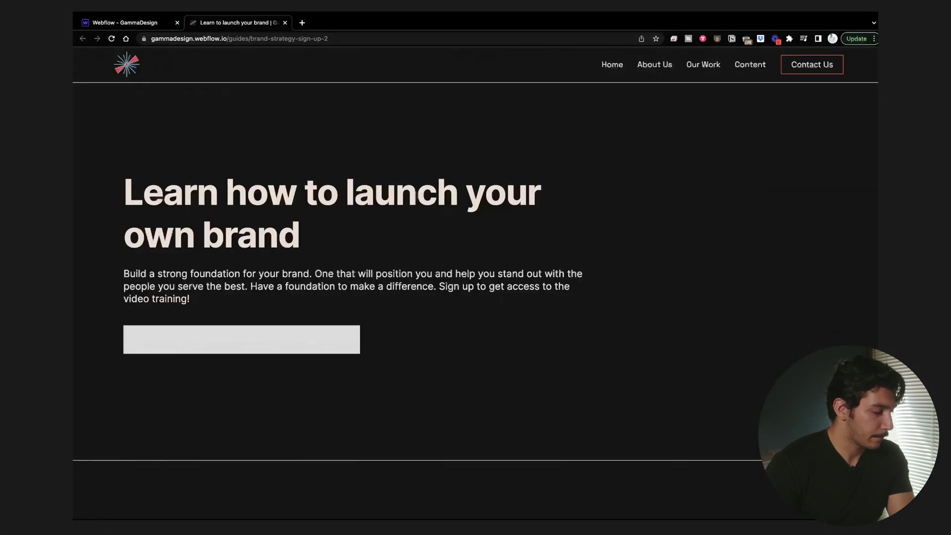